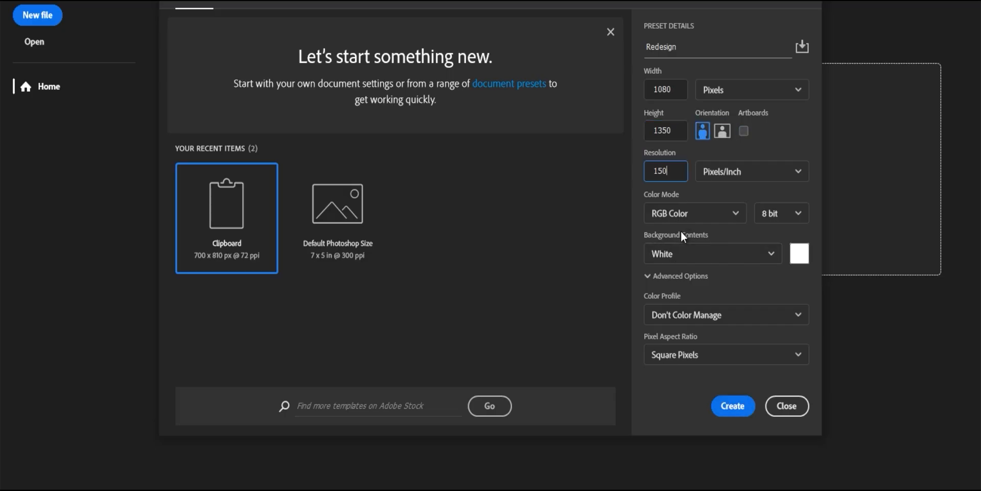
# - Set the background colour to black and create the 1080 × 1350 px Redesign document at 150 pixels/inch
pyautogui.click(792, 251)
pyautogui.moveTo(420, 126); pyautogui.dragTo(330, 213)
pyautogui.click(606, 36)
pyautogui.click(732, 406)
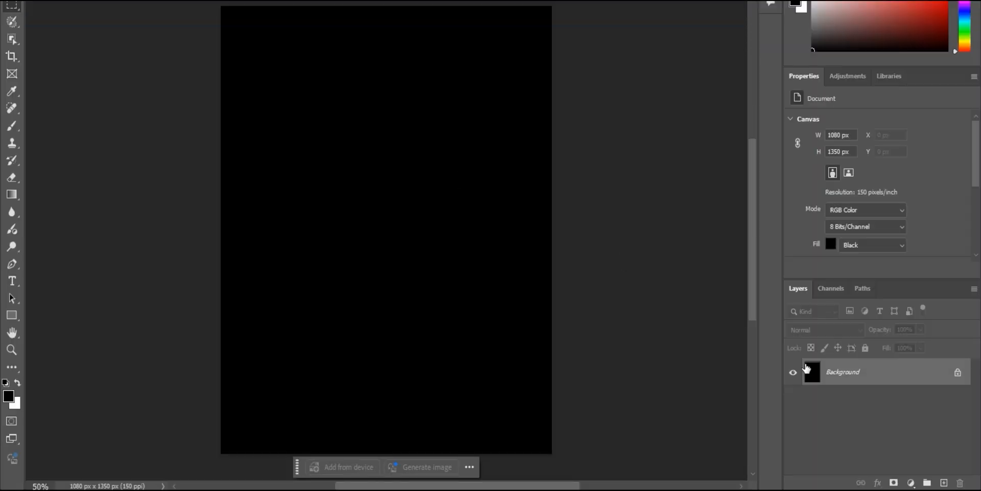
# - Paste the Coming Soon reference poster and scale it up to fill the canvas
pyautogui.press('v')
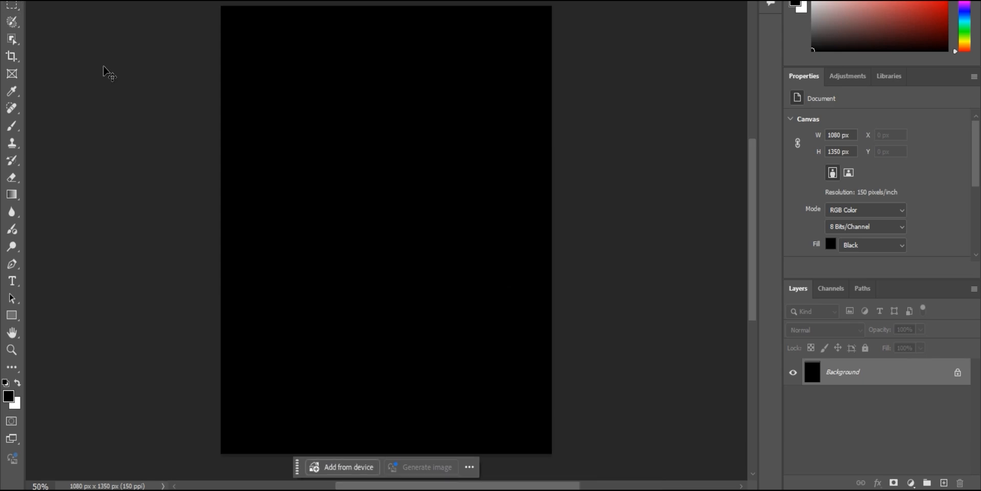
pyautogui.hotkey('ctrl', 'v')
pyautogui.moveTo(494, 95); pyautogui.dragTo(588, 28)
pyautogui.press('Return')
pyautogui.click(588, 58)
pyautogui.scroll(5, 372, 289)
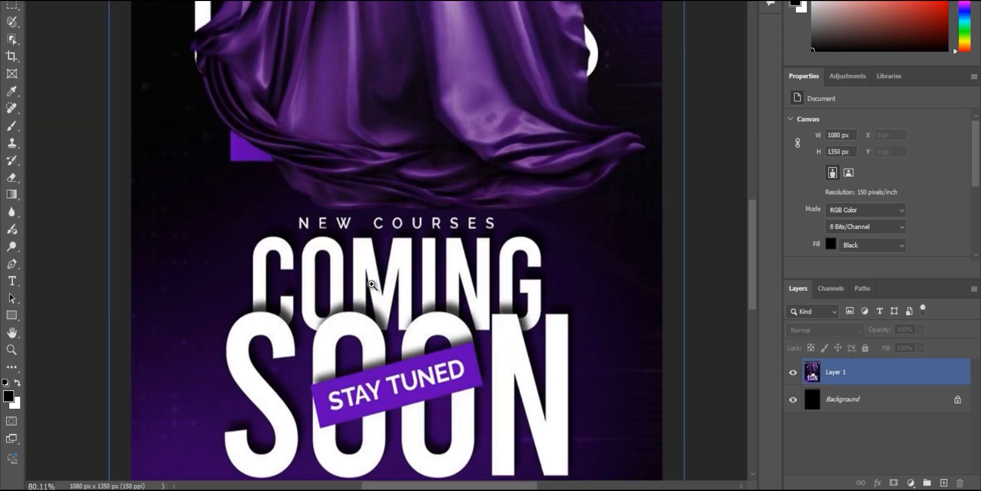
pyautogui.scroll(-5, 372, 289)
# - Add a new layer directly above the Background and prepare an enlarged soft brush in the poster's purple
pyautogui.click(920, 399)
pyautogui.hotkey('ctrl', 'alt', 'shift', 'n')
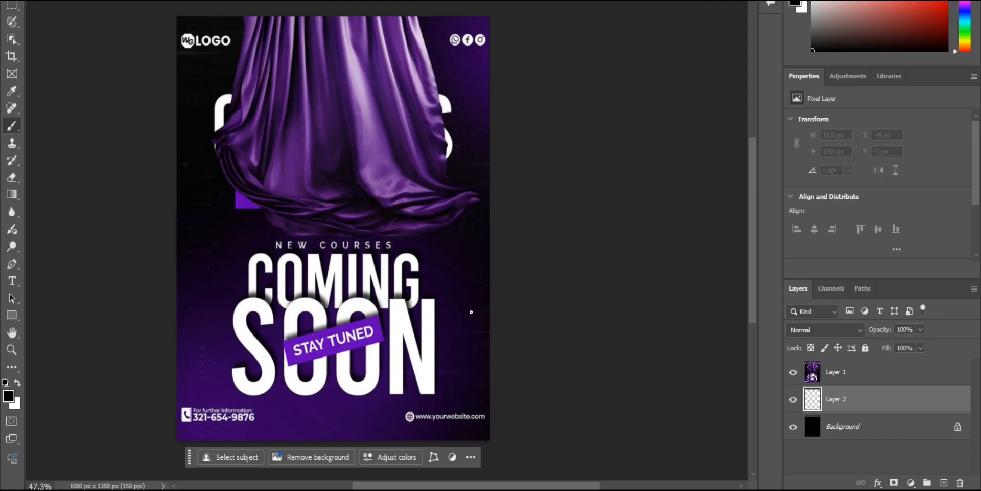
pyautogui.press(']')
pyautogui.press(']')
pyautogui.press(']')
pyautogui.press(']')
pyautogui.press(']')
pyautogui.press(']')
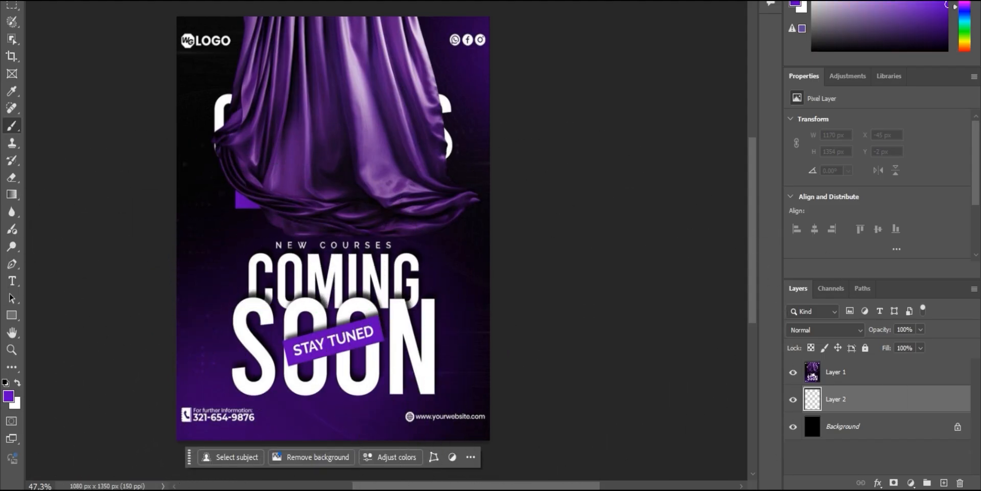
pyautogui.click(45, 1)
pyautogui.click(23, 99)
pyautogui.click(97, 123)
pyautogui.press('Return')
# - Hide the reference poster and paint a large purple glow at the canvas bottom and a smaller one in the top-right corner
pyautogui.click(793, 428)
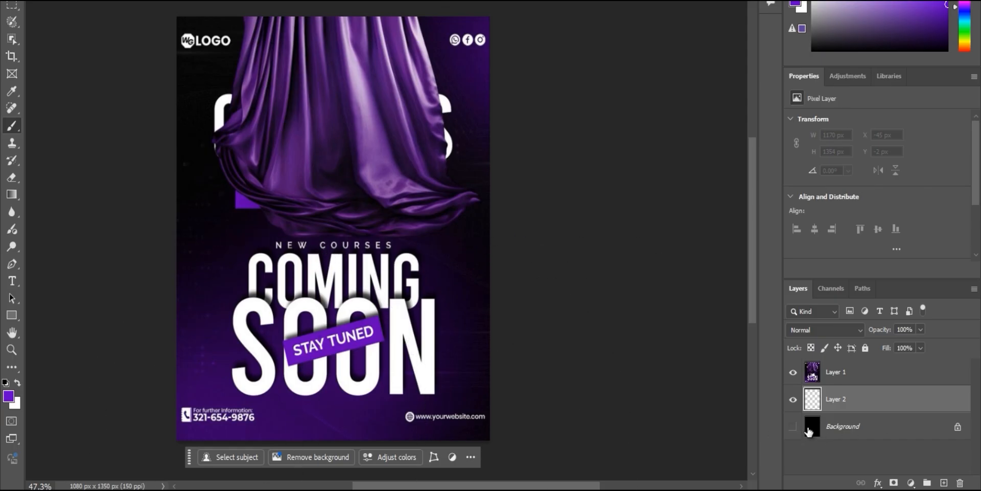
pyautogui.click(793, 371)
pyautogui.click(296, 416)
pyautogui.click(793, 372)
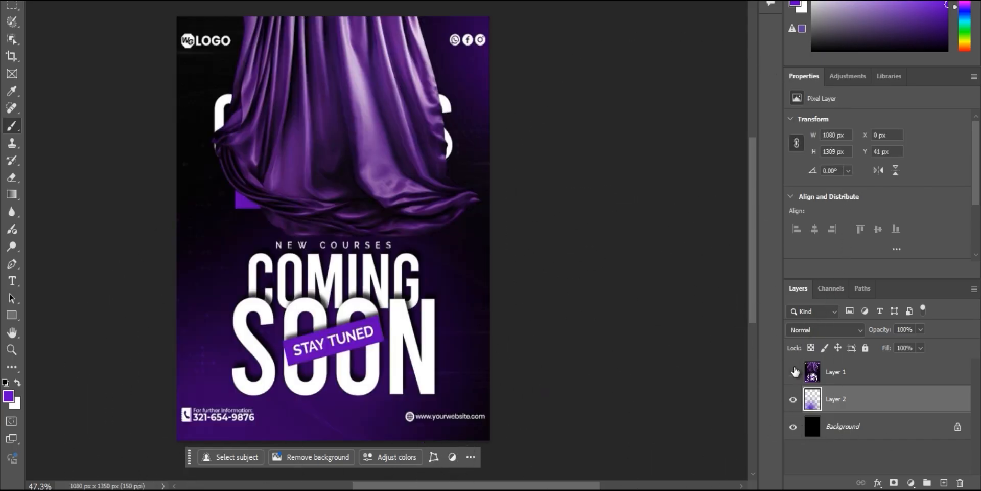
pyautogui.click(793, 372)
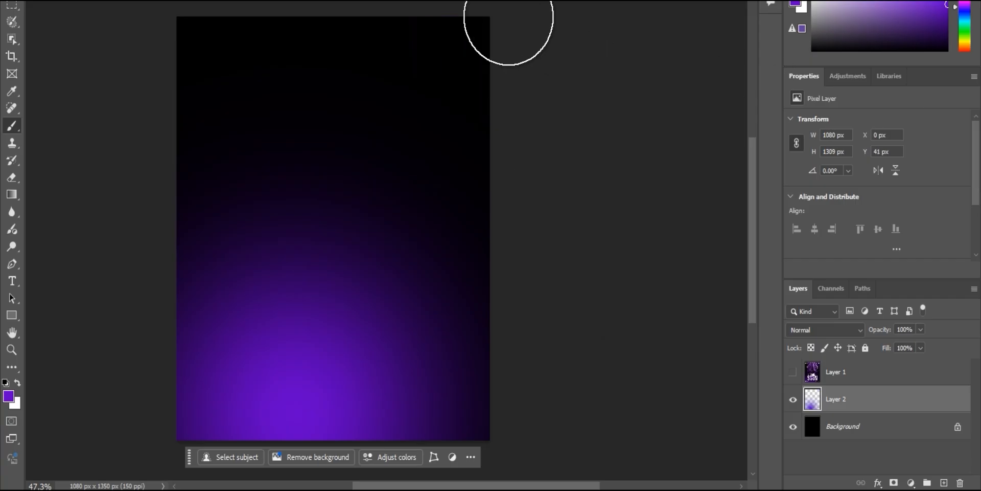
pyautogui.moveTo(508, 20); pyautogui.dragTo(521, 45)
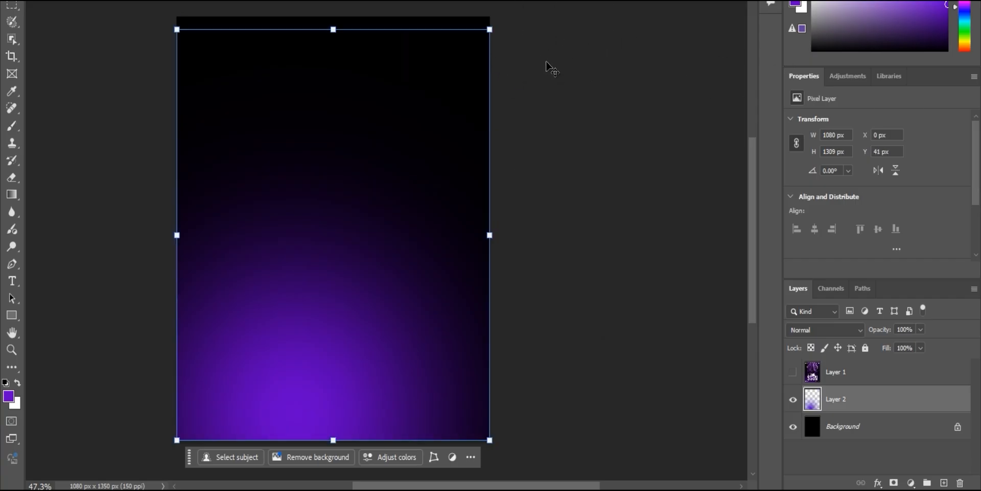
pyautogui.hotkey('ctrl', 'shift', 'z')
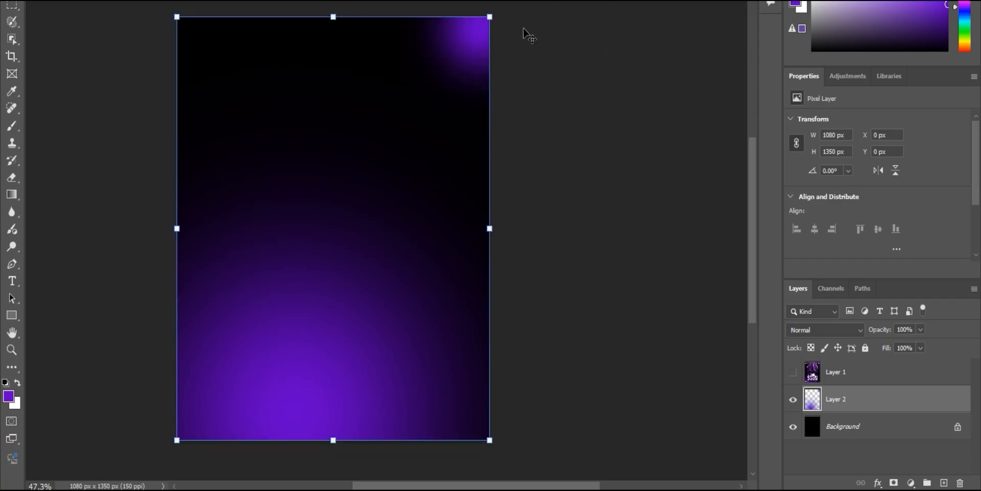
# - Lower the glow layer's opacity to 45% and show the reference poster again
pyautogui.click(920, 329)
pyautogui.moveTo(909, 351); pyautogui.dragTo(899, 348)
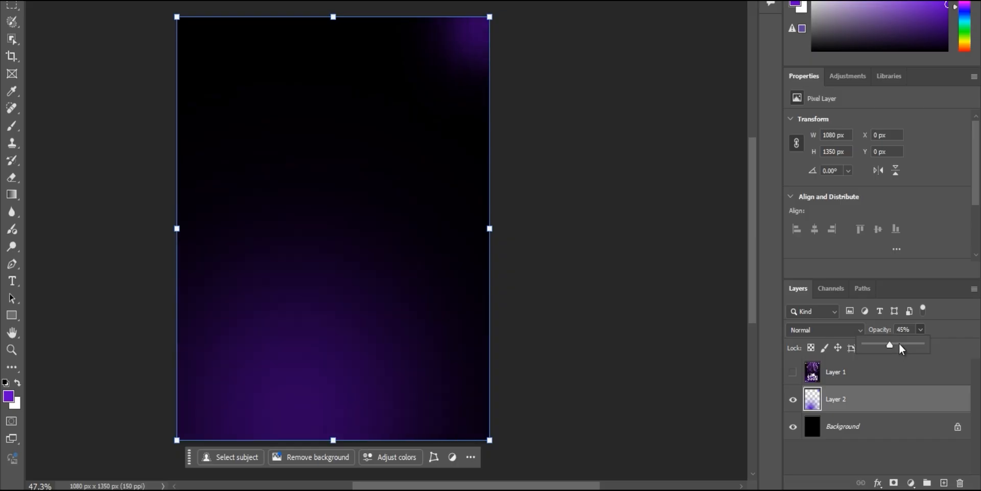
pyautogui.click(874, 443)
pyautogui.click(793, 371)
# - Switch to the browser and copy the image of the purple draped curtain from the web page
pyautogui.click(284, 236)
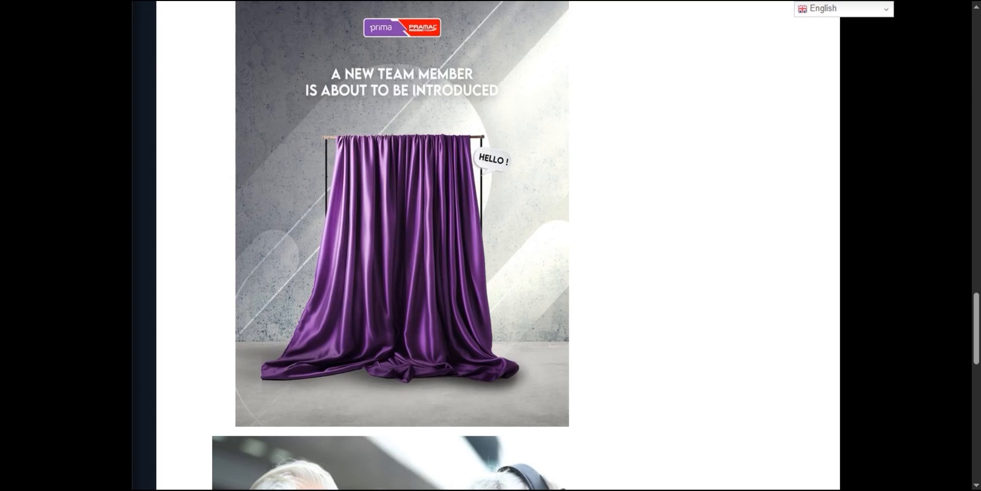
pyautogui.scroll(1, 416, 225)
pyautogui.scroll(-1, 416, 224)
pyautogui.rightClick(396, 186)
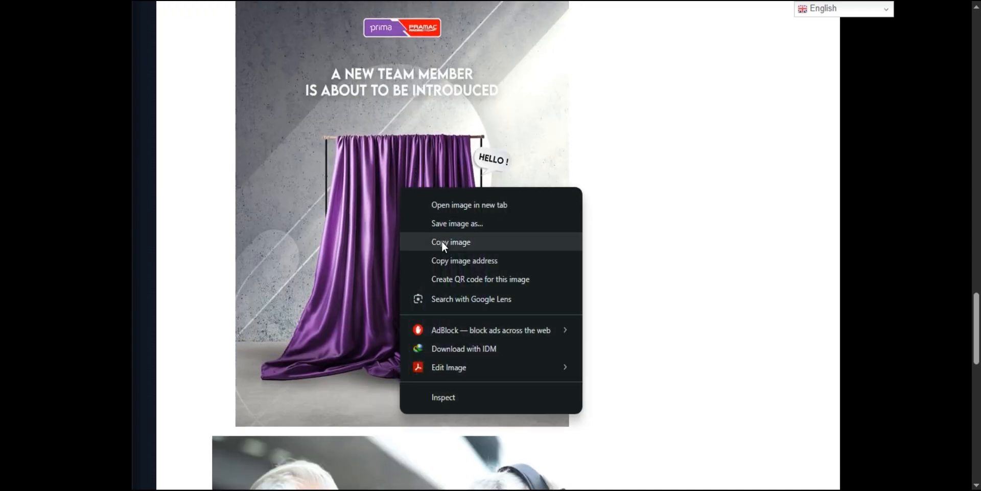
pyautogui.click(441, 241)
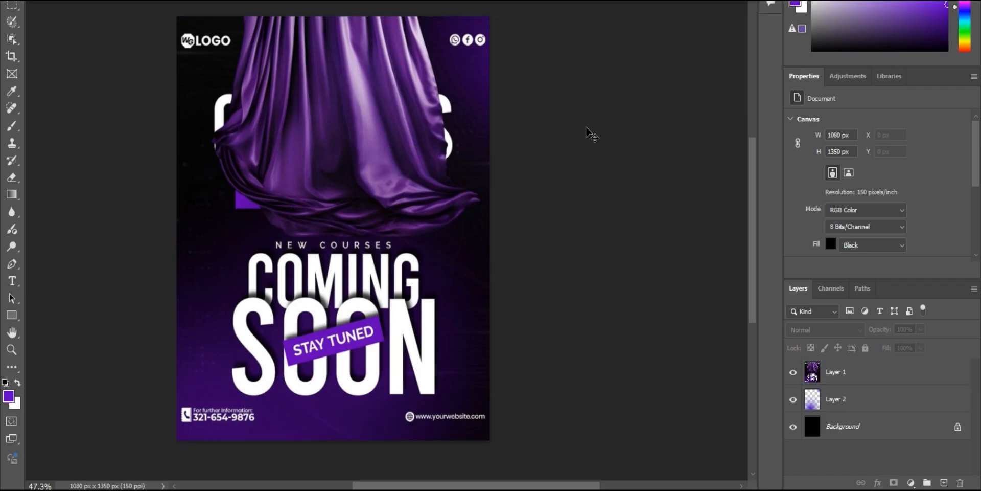
# - Paste the curtain image into the Photoshop poster and enlarge it to cover the whole canvas
pyautogui.hotkey('ctrl', 'v')
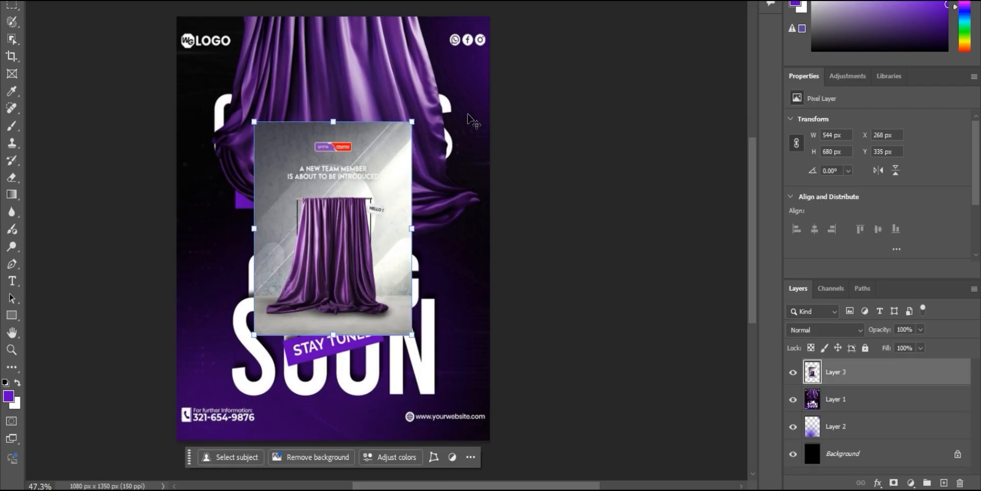
pyautogui.hotkey('ctrl', 't')
pyautogui.moveTo(412, 112); pyautogui.dragTo(569, 48)
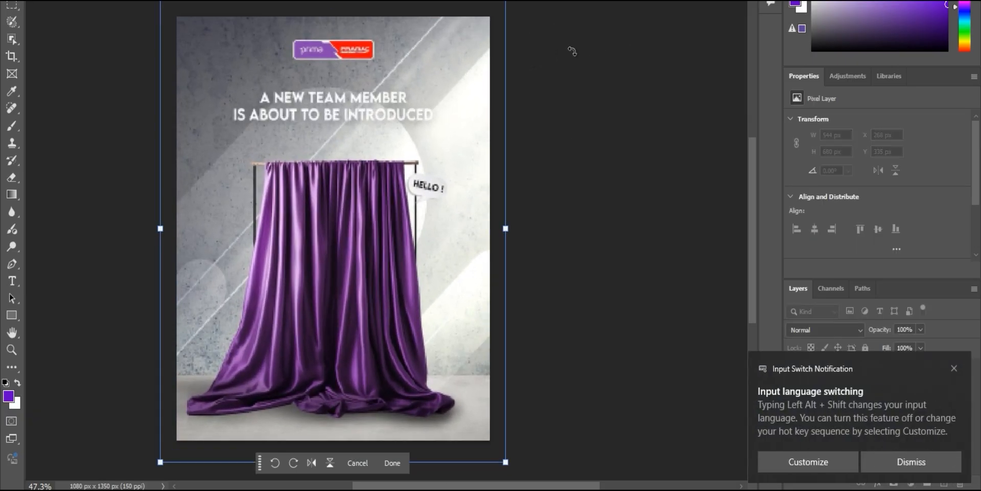
pyautogui.press('Return')
# - Select the purple curtain automatically with the Subject selection command
pyautogui.hotkey('alt', 's')
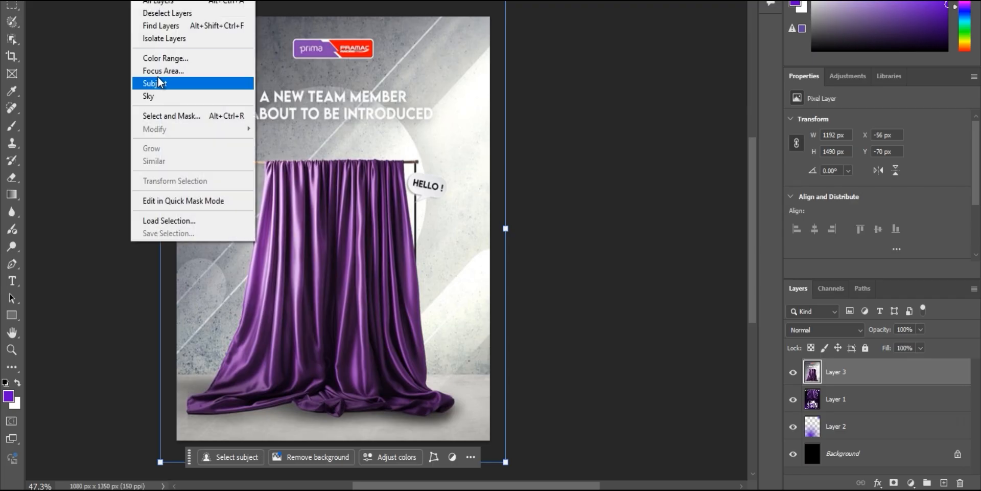
pyautogui.click(146, 82)
pyautogui.click(601, 235)
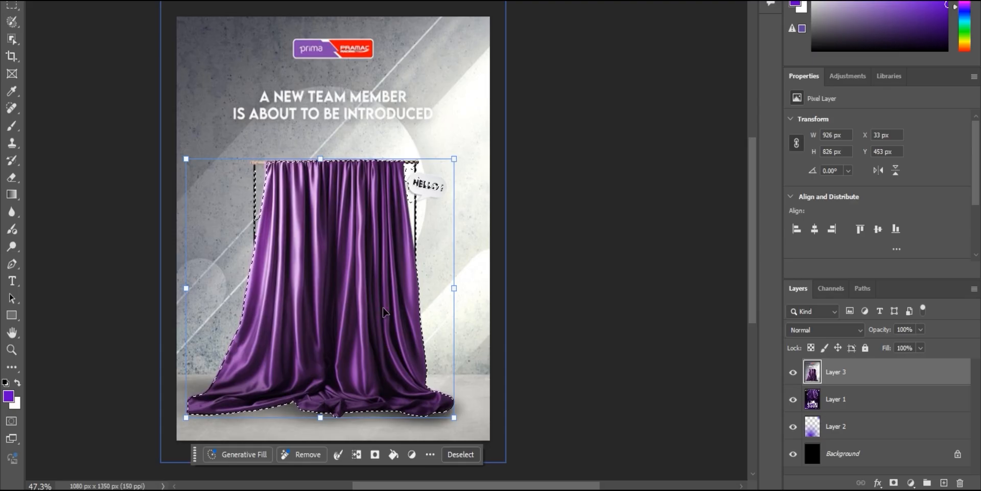
# - Subtract the left pole and the gap beside the curtain from the selection with the Polygonal Lasso tool
pyautogui.moveTo(246, 167); pyautogui.dragTo(191, 157)
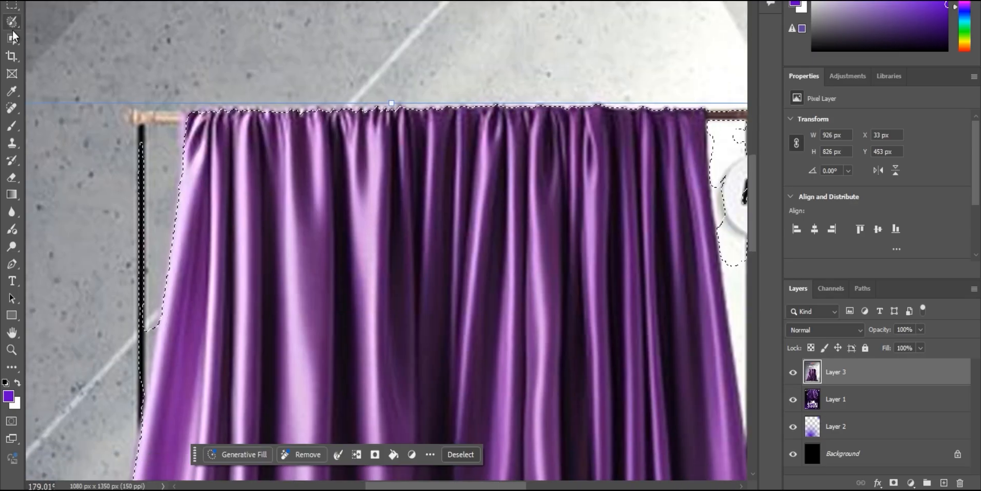
pyautogui.moveTo(13, 21)
pyautogui.mouseDown()
pyautogui.moveTo(48, 58)
pyautogui.moveTo(62, 54)
pyautogui.mouseUp()
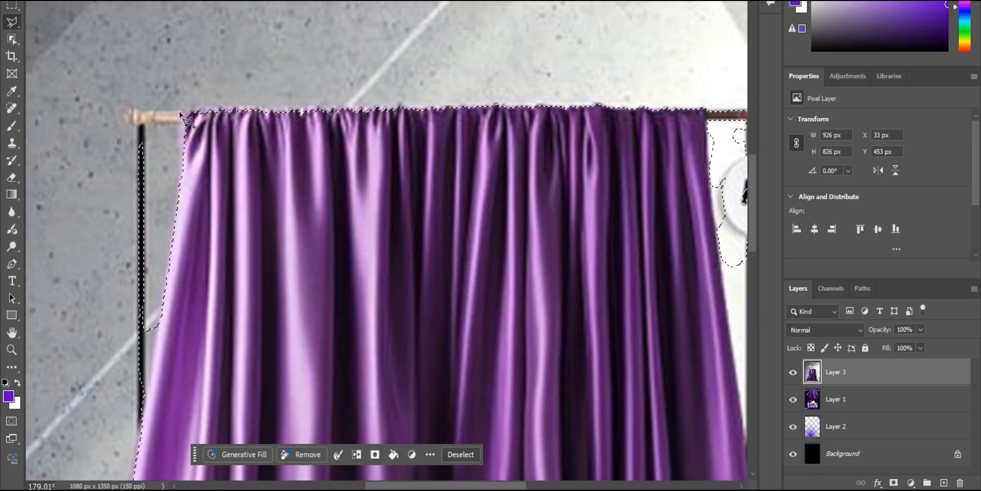
pyautogui.click(154, 313)
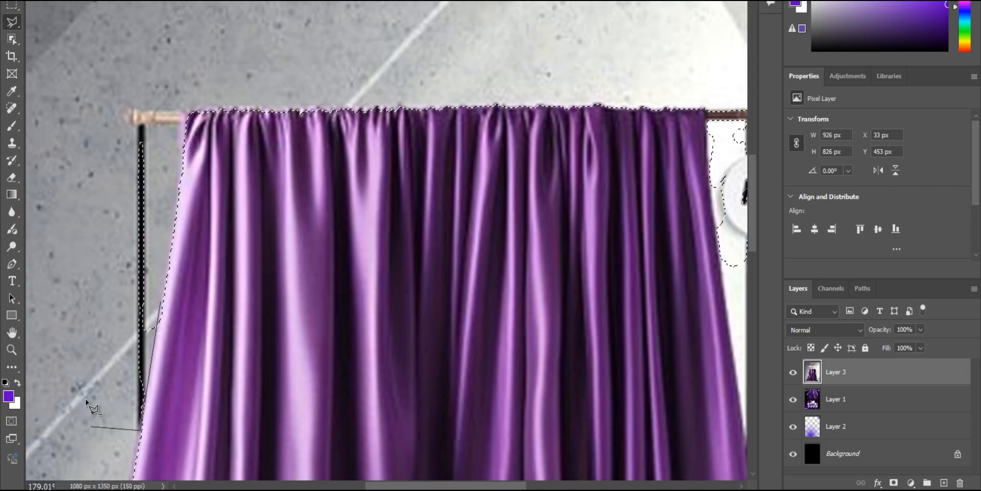
pyautogui.click(160, 301)
# - Subtract the right pole, the gap beside it and the HELLO speech bubble from the curtain selection
pyautogui.moveTo(550, 193); pyautogui.dragTo(158, 143)
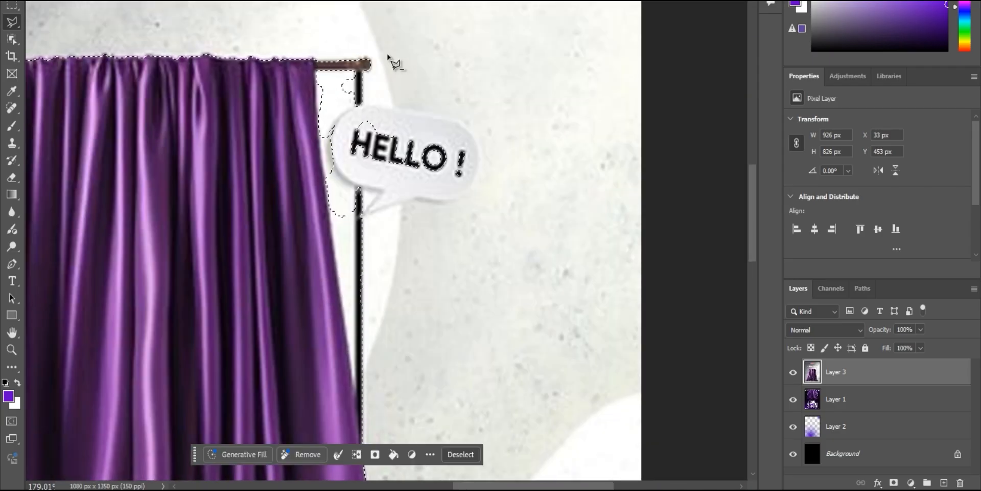
pyautogui.click(315, 55)
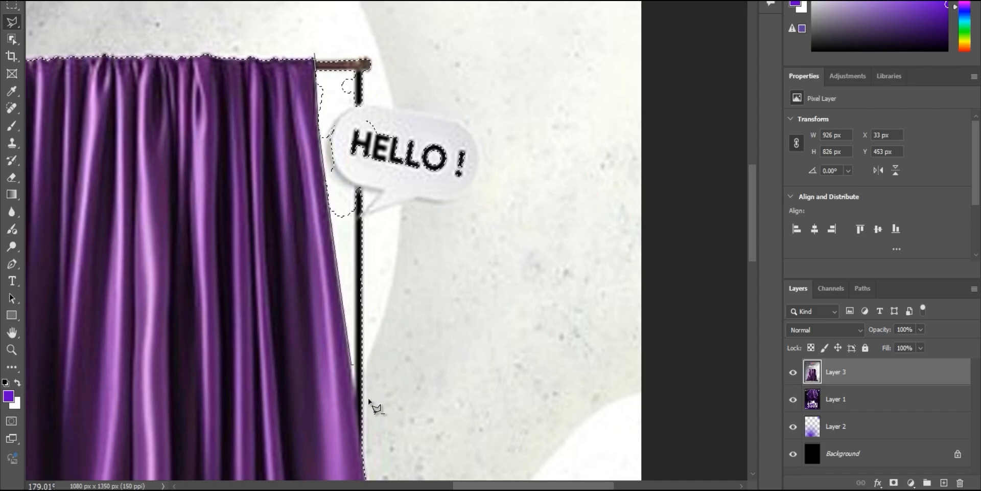
pyautogui.doubleClick(321, 5)
pyautogui.moveTo(421, 276); pyautogui.dragTo(404, 11)
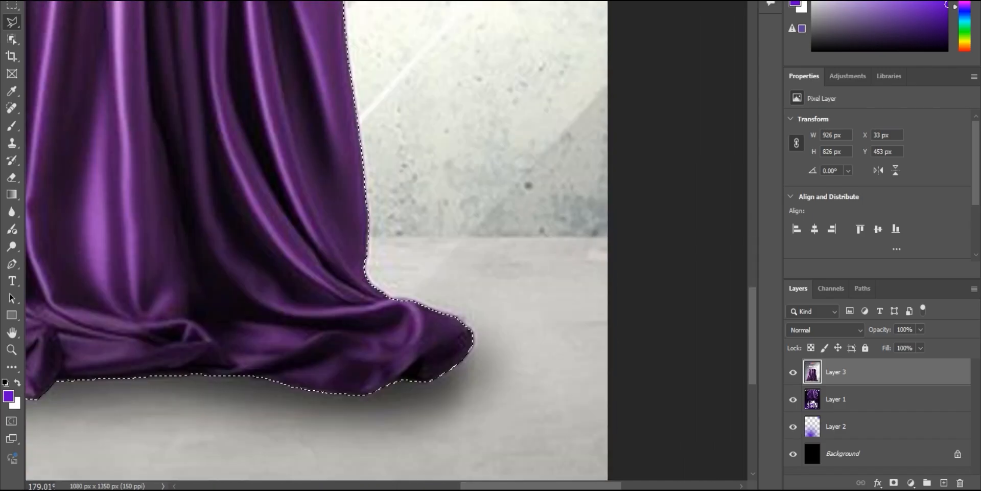
pyautogui.moveTo(153, 255)
pyautogui.mouseDown()
pyautogui.moveTo(489, 138)
pyautogui.moveTo(726, 137)
pyautogui.mouseUp()
pyautogui.hotkey('ctrl', '0')
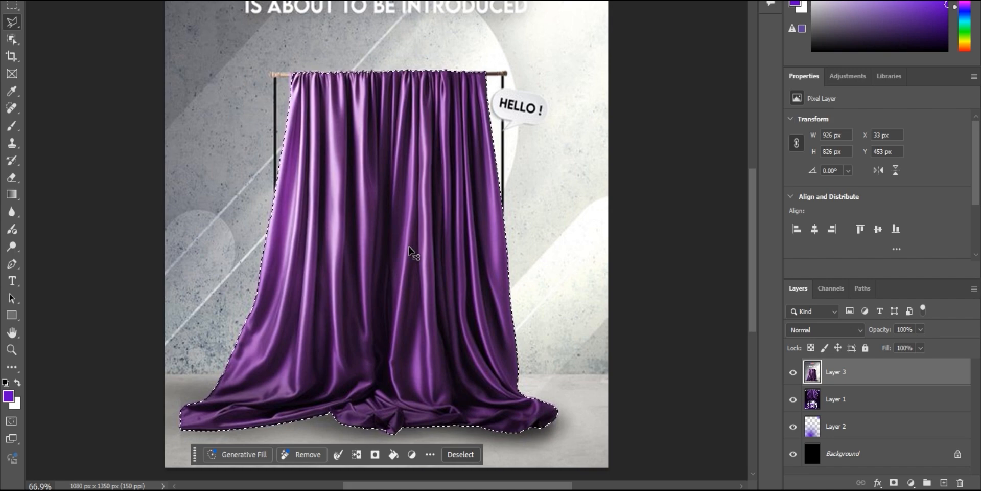
# - Copy the selected curtain to a new layer, move it up slightly, and show it alone over the black Background
pyautogui.hotkey('ctrl', 'j')
pyautogui.click(793, 399)
pyautogui.press('v')
pyautogui.moveTo(416, 230); pyautogui.dragTo(418, 198)
pyautogui.keyDown('alt'); pyautogui.click(794, 374); pyautogui.keyUp('alt')
pyautogui.scroll(-2, 798, 434)
pyautogui.click(793, 462)
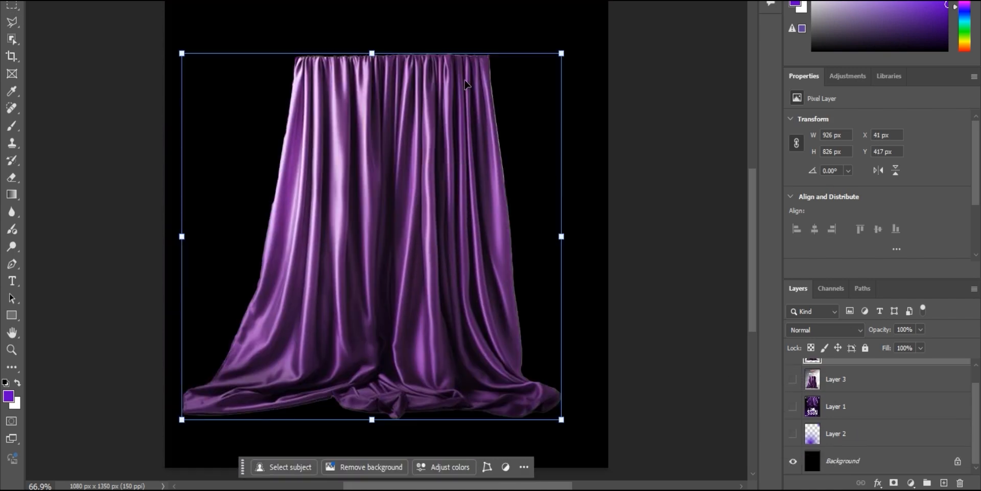
# - Erase the pale fringe along the cut-out curtain's right edge with a small Eraser brush, from the top corner to the base
pyautogui.click(836, 383)
pyautogui.scroll(2, 835, 383)
pyautogui.click(835, 379)
pyautogui.moveTo(445, 53); pyautogui.dragTo(654, 66)
pyautogui.moveTo(649, 107); pyautogui.dragTo(286, 153)
pyautogui.rightClick(11, 178)
pyautogui.click(56, 177)
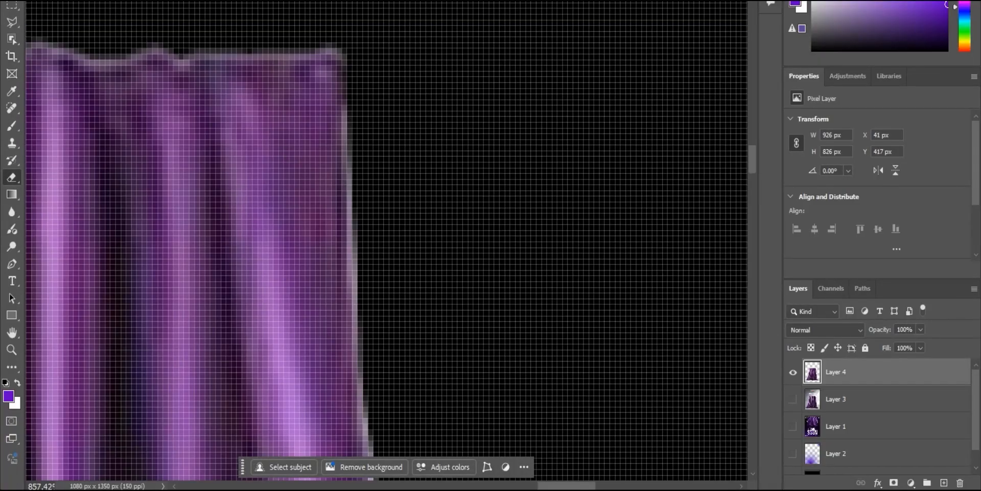
pyautogui.click(41, 1)
pyautogui.click(357, 206)
pyautogui.moveTo(378, 398); pyautogui.dragTo(362, 77)
pyautogui.moveTo(372, 230); pyautogui.dragTo(391, 419)
pyautogui.scroll(-3, 378, 263)
pyautogui.moveTo(391, 419)
pyautogui.mouseDown()
pyautogui.moveTo(379, 262)
pyautogui.moveTo(389, 157)
pyautogui.mouseUp()
pyautogui.moveTo(408, 434); pyautogui.dragTo(388, 87)
pyautogui.moveTo(444, 408); pyautogui.dragTo(393, 153)
pyautogui.moveTo(388, 419); pyautogui.dragTo(368, 215)
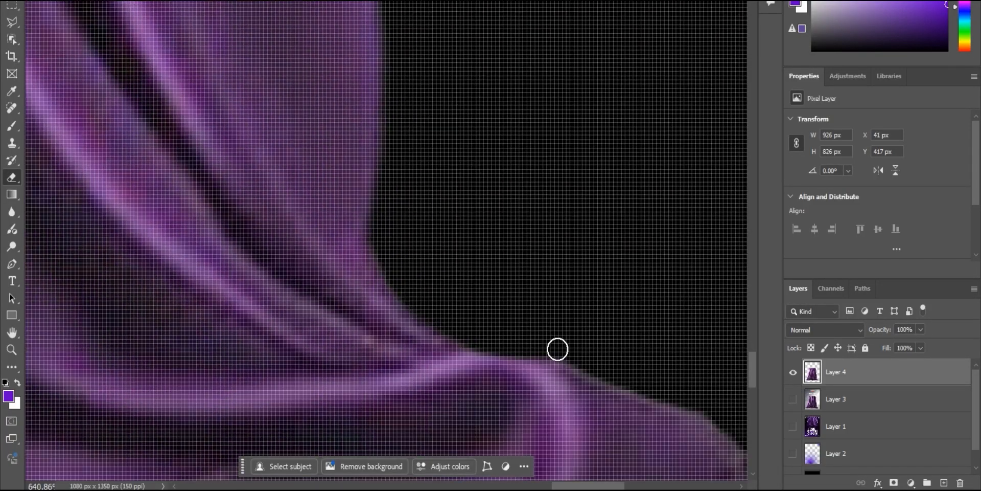
pyautogui.moveTo(664, 399); pyautogui.dragTo(383, 263)
# - Hide the pixel grid and erase the grey fringe along the curtain's bottom edge
pyautogui.hotkey('ctrl', 'h')
pyautogui.moveTo(127, 368); pyautogui.dragTo(664, 230)
pyautogui.moveTo(153, 215); pyautogui.dragTo(638, 245)
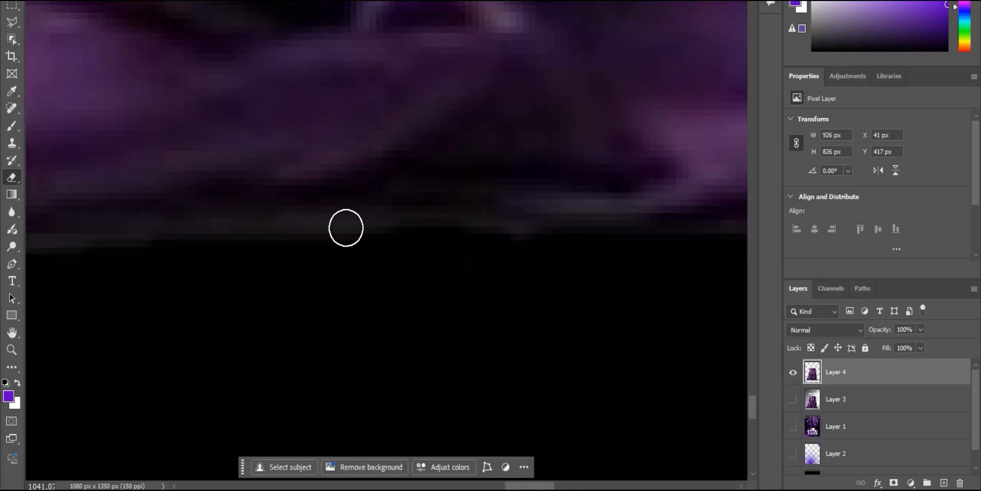
pyautogui.moveTo(154, 245); pyautogui.dragTo(639, 184)
pyautogui.moveTo(353, 215)
pyautogui.mouseDown()
pyautogui.moveTo(368, 261)
pyautogui.moveTo(481, 266)
pyautogui.mouseUp()
pyautogui.moveTo(153, 204); pyautogui.dragTo(664, 251)
pyautogui.moveTo(192, 186); pyautogui.dragTo(665, 225)
pyautogui.moveTo(154, 286); pyautogui.dragTo(649, 219)
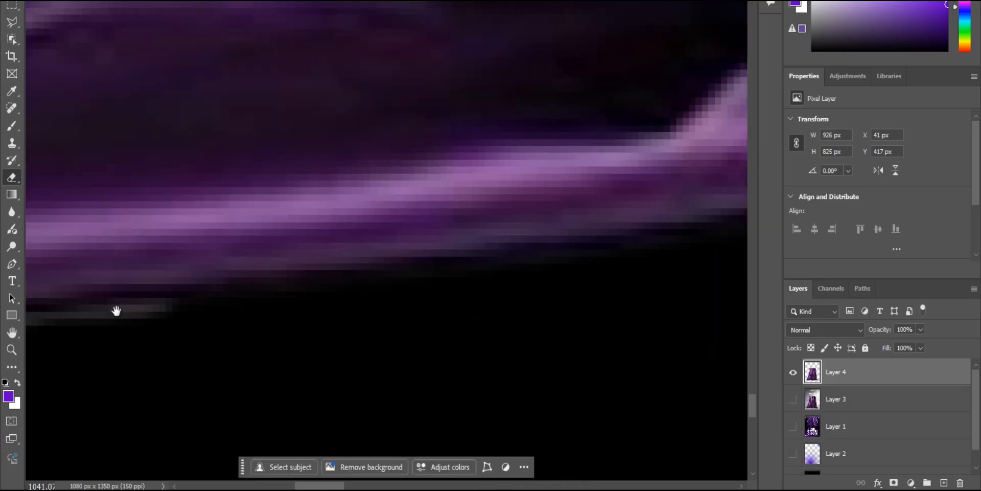
pyautogui.moveTo(116, 311); pyautogui.dragTo(649, 286)
# - Erase the leftover fringe up the curtain's left edge
pyautogui.moveTo(189, 66); pyautogui.dragTo(220, 450)
pyautogui.moveTo(664, 245); pyautogui.dragTo(143, 384)
pyautogui.moveTo(287, 67); pyautogui.dragTo(66, 450)
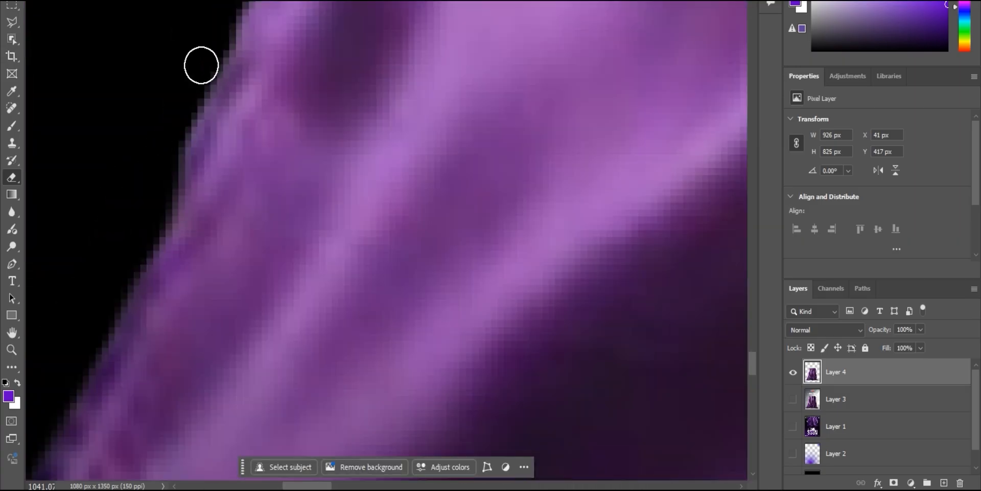
pyautogui.moveTo(220, 61); pyautogui.dragTo(133, 445)
pyautogui.moveTo(266, 77); pyautogui.dragTo(179, 455)
pyautogui.moveTo(327, 81); pyautogui.dragTo(275, 388)
pyautogui.moveTo(296, 76); pyautogui.dragTo(271, 388)
# - Erase the light fringe along the curtain's gathered top edge, working from left to right
pyautogui.scroll(-3, 326, 40)
pyautogui.scroll(-3, 318, 238)
pyautogui.scroll(8, 363, 78)
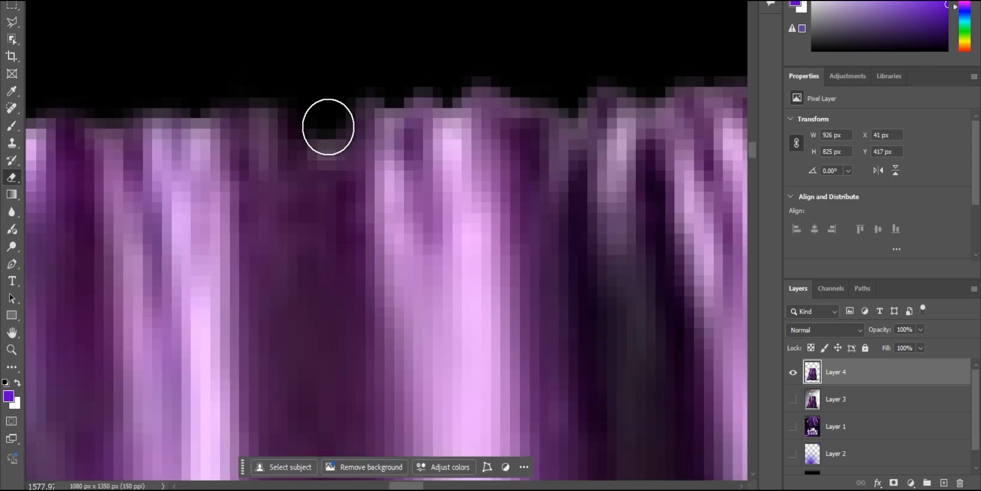
pyautogui.moveTo(633, 117); pyautogui.dragTo(281, 189)
pyautogui.moveTo(286, 184); pyautogui.dragTo(464, 173)
pyautogui.moveTo(634, 174); pyautogui.dragTo(204, 192)
pyautogui.moveTo(327, 189); pyautogui.dragTo(460, 186)
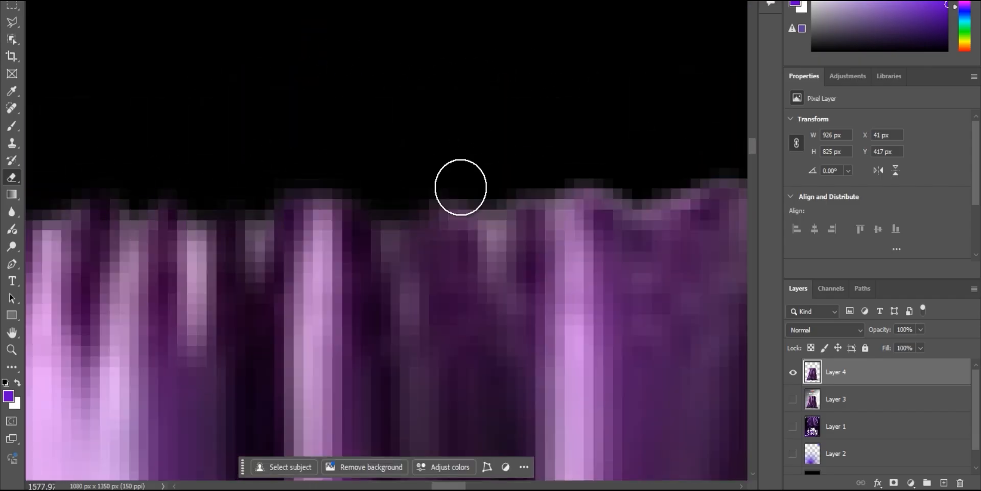
pyautogui.moveTo(644, 179); pyautogui.dragTo(179, 214)
pyautogui.moveTo(246, 225); pyautogui.dragTo(388, 217)
pyautogui.moveTo(638, 214); pyautogui.dragTo(179, 235)
pyautogui.moveTo(307, 232); pyautogui.dragTo(499, 222)
pyautogui.moveTo(639, 220); pyautogui.dragTo(175, 199)
# - Examine the cut-out curtain's right edge from the top down to the base for leftover fringe
pyautogui.scroll(-5, 307, 205)
pyautogui.moveTo(398, 409); pyautogui.dragTo(390, 175)
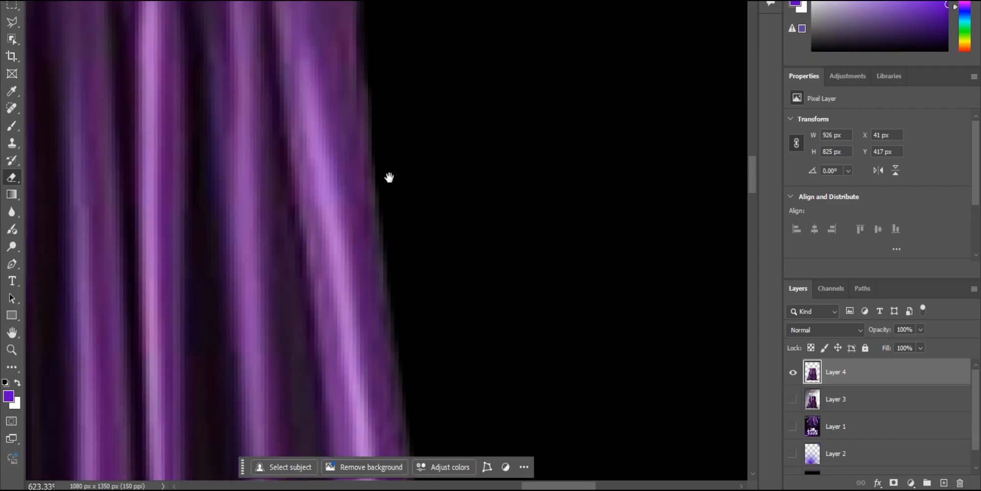
pyautogui.moveTo(460, 434); pyautogui.dragTo(404, 143)
pyautogui.moveTo(378, 439); pyautogui.dragTo(388, 103)
pyautogui.moveTo(409, 435); pyautogui.dragTo(406, 102)
pyautogui.moveTo(445, 440); pyautogui.dragTo(445, 117)
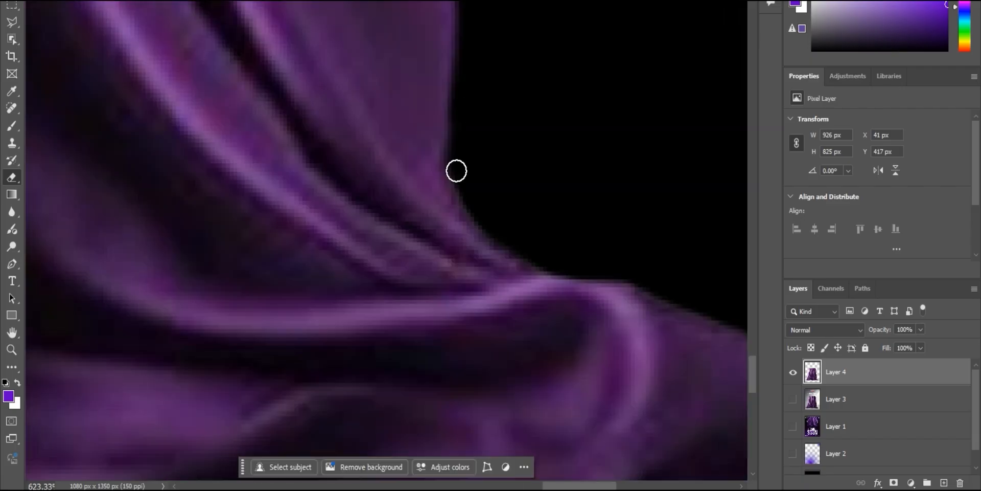
pyautogui.hotkey('ctrl', '0')
# - Move the cut-out curtain up the canvas and show the reference poster on Layer 1 beneath it, with Layer 3 hidden
pyautogui.press('v')
pyautogui.moveTo(385, 248); pyautogui.dragTo(398, 37)
pyautogui.keyDown('alt'); pyautogui.click(792, 374); pyautogui.keyUp('alt')
pyautogui.click(792, 400)
pyautogui.moveTo(631, 232)
pyautogui.mouseDown()
pyautogui.moveTo(615, 231)
pyautogui.moveTo(621, 247)
pyautogui.mouseUp()
pyautogui.click(836, 401)
pyautogui.click(793, 401)
pyautogui.click(792, 425)
pyautogui.click(838, 372)
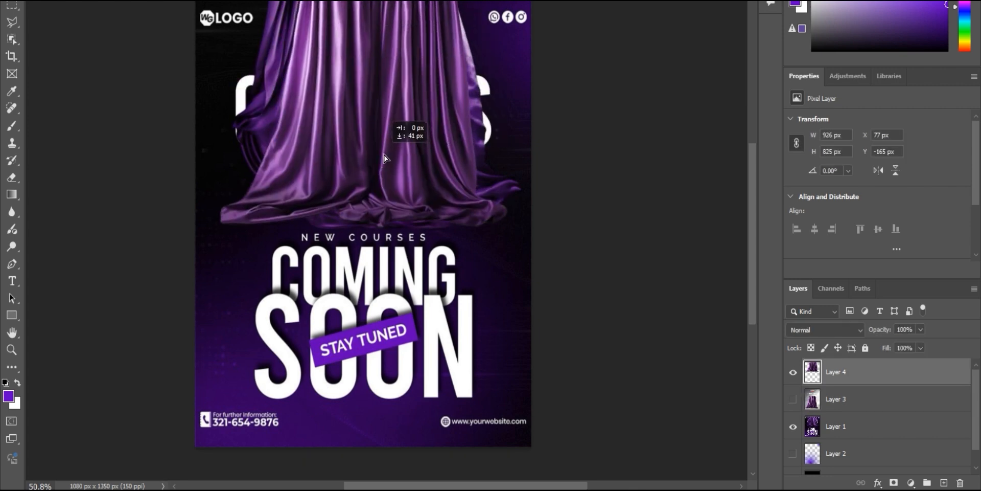
# - Transform the curtain on Layer 4, stretching and nudging it so it matches the reference curtain's width and position
pyautogui.hotkey('ctrl', 't')
pyautogui.moveTo(488, 55)
pyautogui.mouseDown()
pyautogui.moveTo(502, 45)
pyautogui.moveTo(494, 50)
pyautogui.mouseUp()
pyautogui.moveTo(410, 117); pyautogui.dragTo(410, 107)
pyautogui.moveTo(491, 180); pyautogui.dragTo(504, 182)
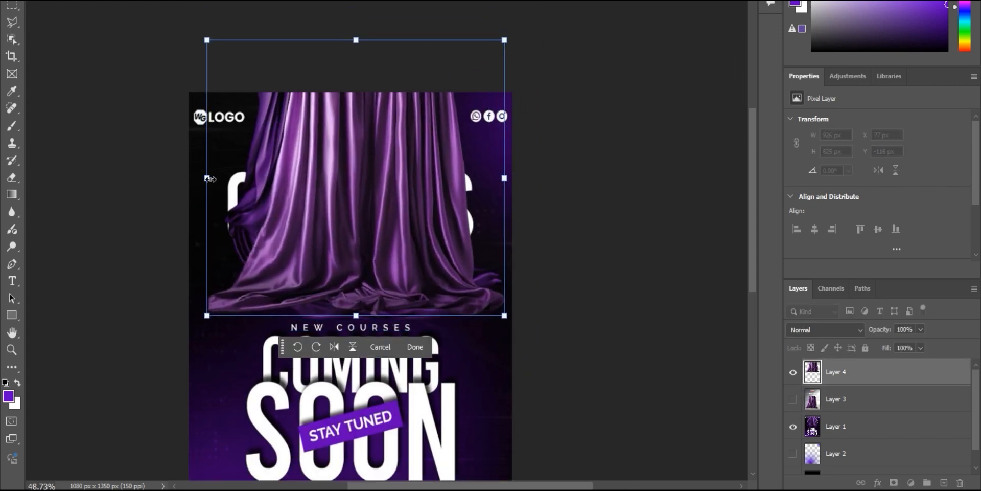
pyautogui.moveTo(208, 180); pyautogui.dragTo(201, 181)
pyautogui.moveTo(356, 184)
pyautogui.mouseDown()
pyautogui.moveTo(343, 184)
pyautogui.moveTo(353, 179)
pyautogui.mouseUp()
pyautogui.press('Return')
pyautogui.hotkey('ctrl', 'a')
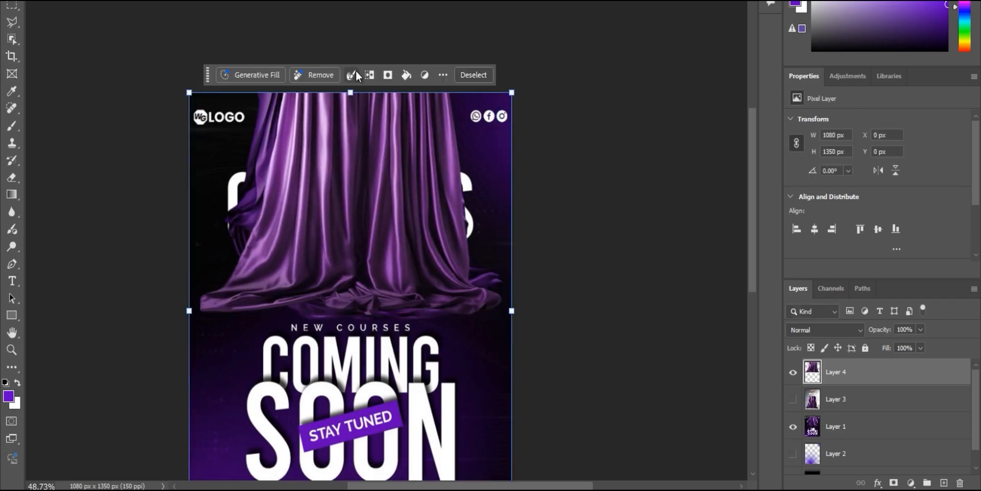
pyautogui.hotkey('ctrl', 'd')
# - Add the text "NEW VIDEO" over the reference poster's "NEW COURSES" line
pyautogui.click(587, 149)
pyautogui.moveTo(590, 150); pyautogui.dragTo(557, 149)
pyautogui.moveTo(426, 198); pyautogui.dragTo(482, 188)
pyautogui.moveTo(307, 230); pyautogui.dragTo(422, 121)
pyautogui.keyDown('ctrl'); pyautogui.click(337, 150); pyautogui.keyUp('ctrl')
pyautogui.moveTo(337, 149); pyautogui.dragTo(357, 154)
pyautogui.moveTo(434, 142); pyautogui.dragTo(360, 173)
pyautogui.press('t')
pyautogui.click(122, 183)
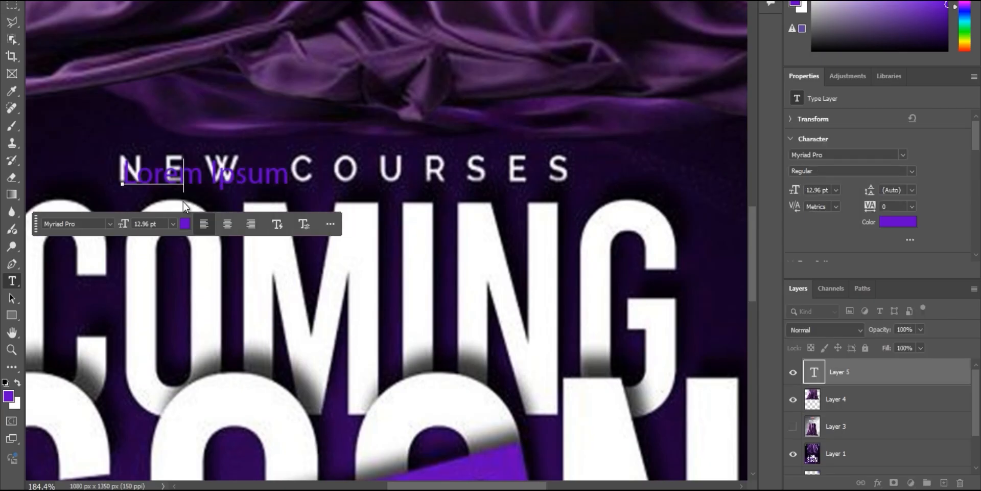
pyautogui.hotkey('ctrl', 'Return')
pyautogui.moveTo(207, 176); pyautogui.dragTo(356, 168)
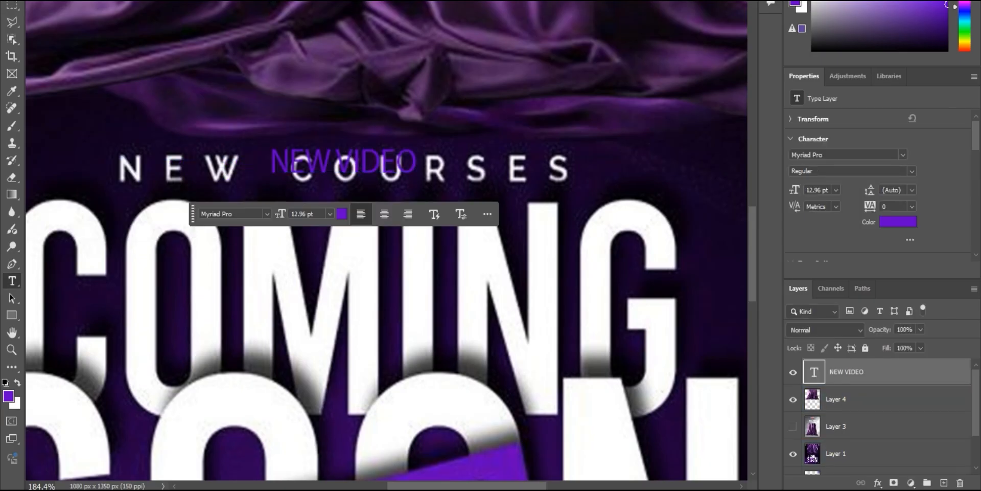
# - Recolour the NEW VIDEO text white and nudge it down onto the reference line
pyautogui.click(342, 214)
pyautogui.moveTo(387, 70); pyautogui.dragTo(330, 40)
pyautogui.press('Return')
pyautogui.moveTo(374, 156); pyautogui.dragTo(374, 163)
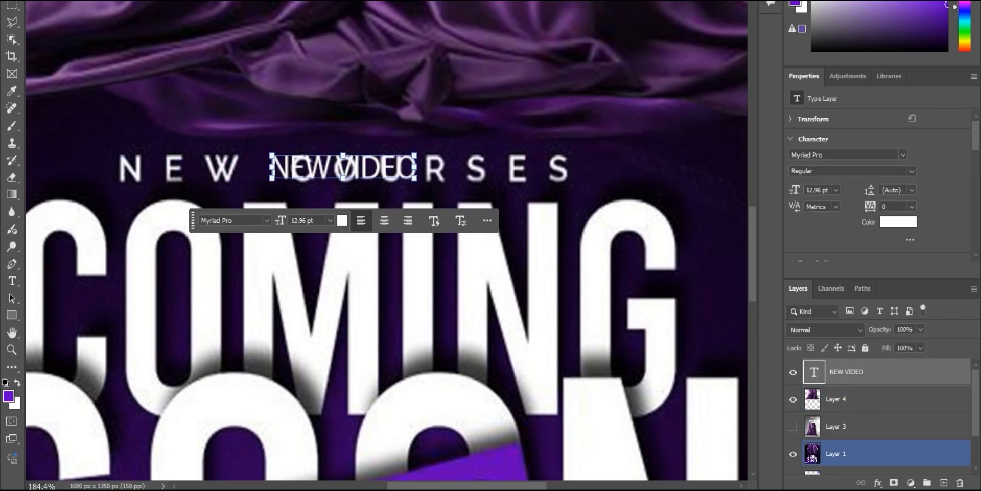
# - Search the font list for "pop" for the NEW VIDEO text
pyautogui.press('t')
pyautogui.click(124, 1)
pyautogui.write('pop')
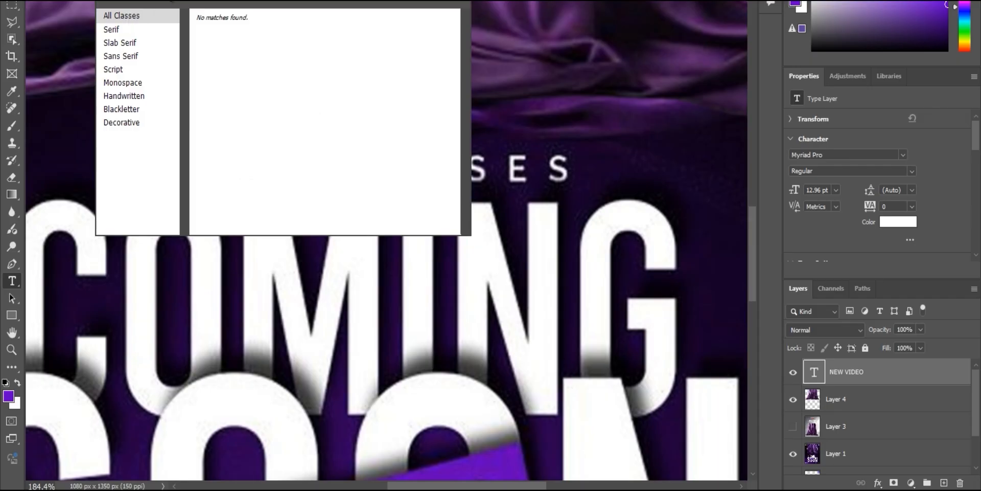
pyautogui.press('Return')
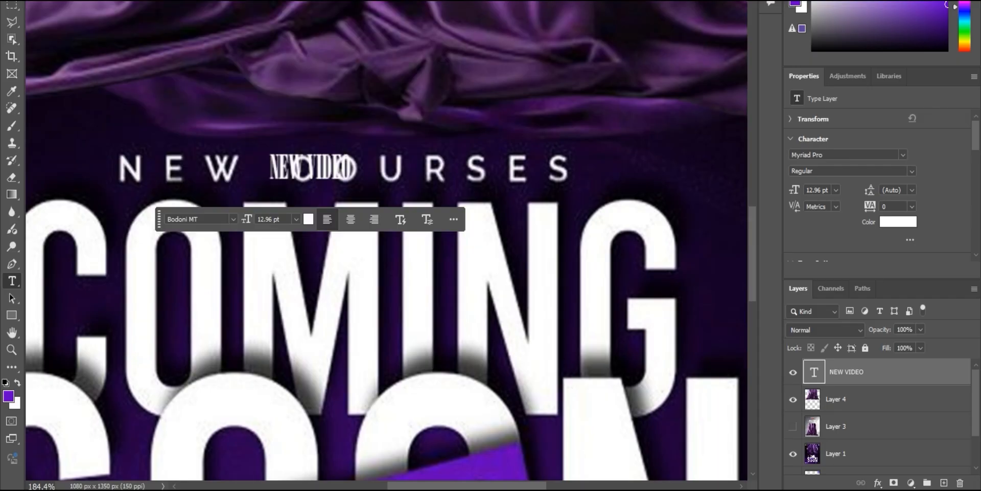
# - Try several fonts on the NEW VIDEO text, including Niagara Engraved, Palace Script MT, Agency FB and Algerian
pyautogui.click(266, 221)
pyautogui.click(271, 223)
pyautogui.click(271, 223)
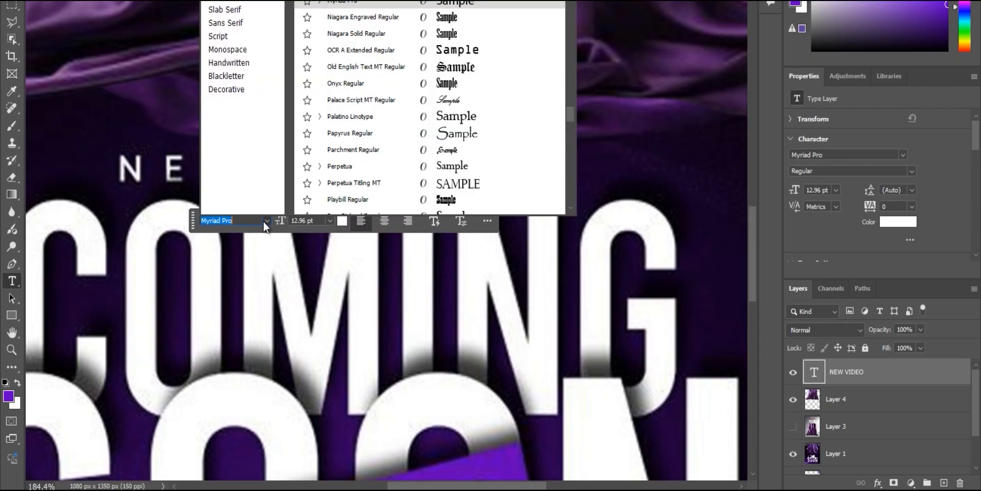
pyautogui.click(267, 219)
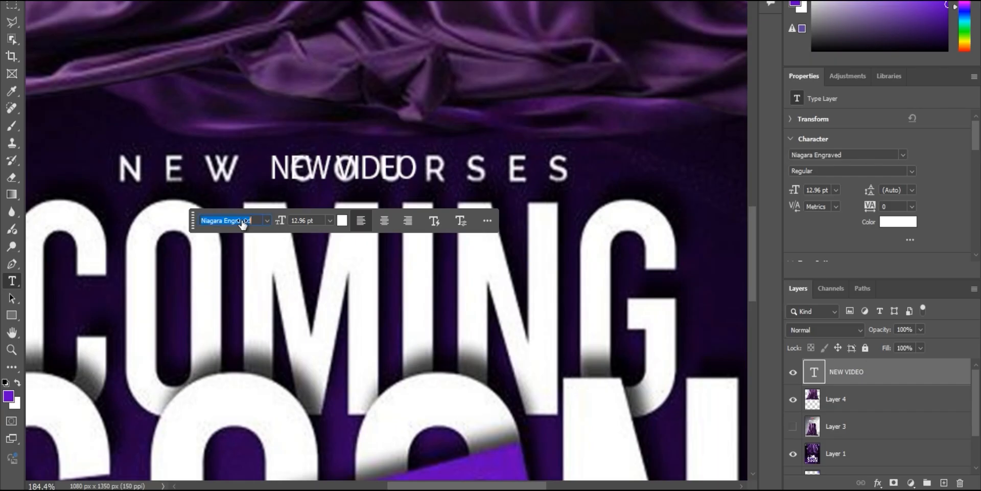
pyautogui.scroll(-5, 241, 221)
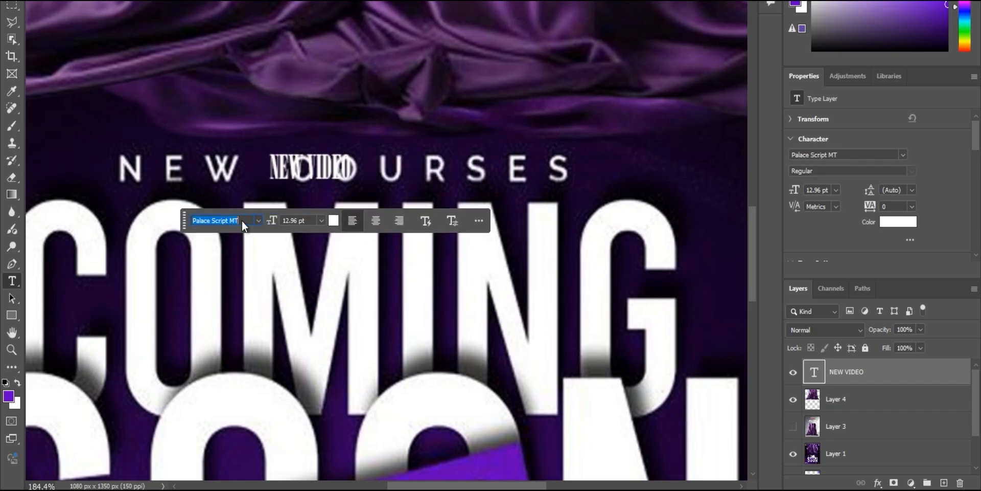
pyautogui.scroll(-2, 241, 220)
pyautogui.click(285, 222)
pyautogui.scroll(10, 397, 134)
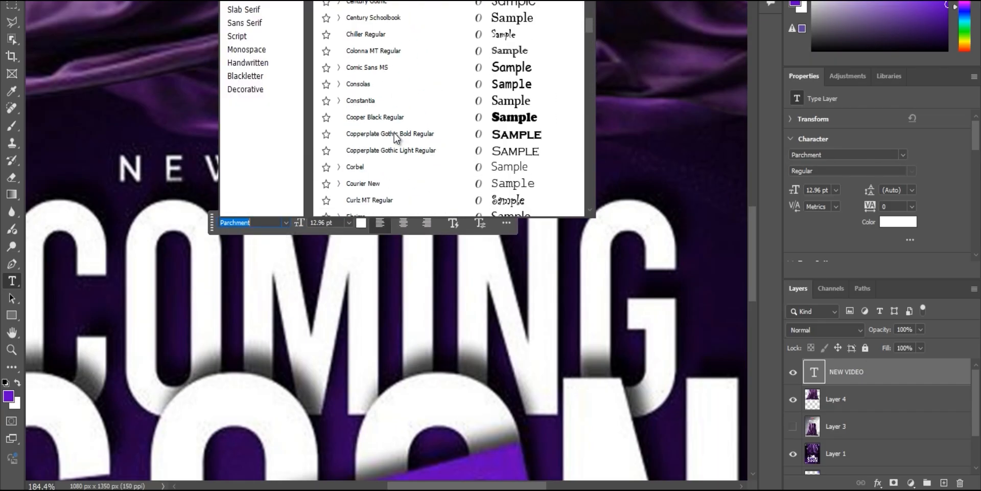
pyautogui.scroll(8, 394, 132)
pyautogui.click(378, 36)
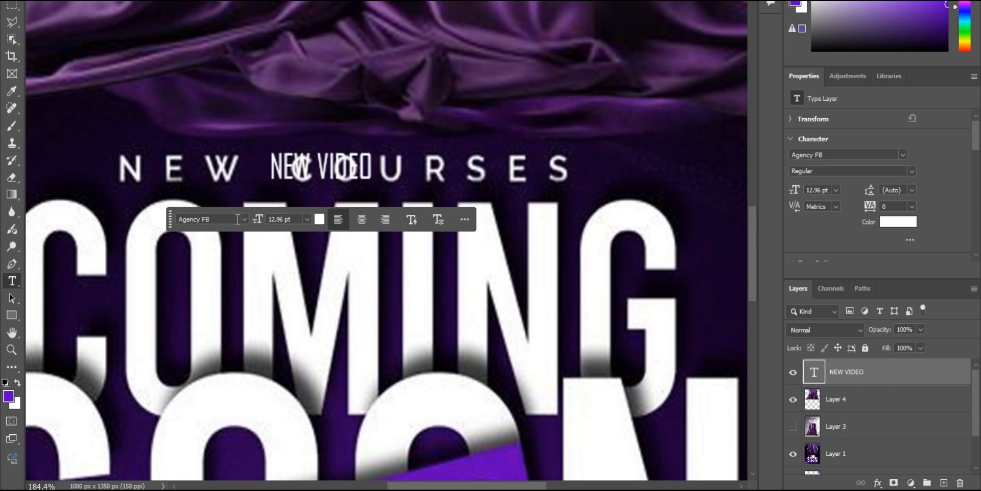
pyautogui.scroll(-2, 230, 219)
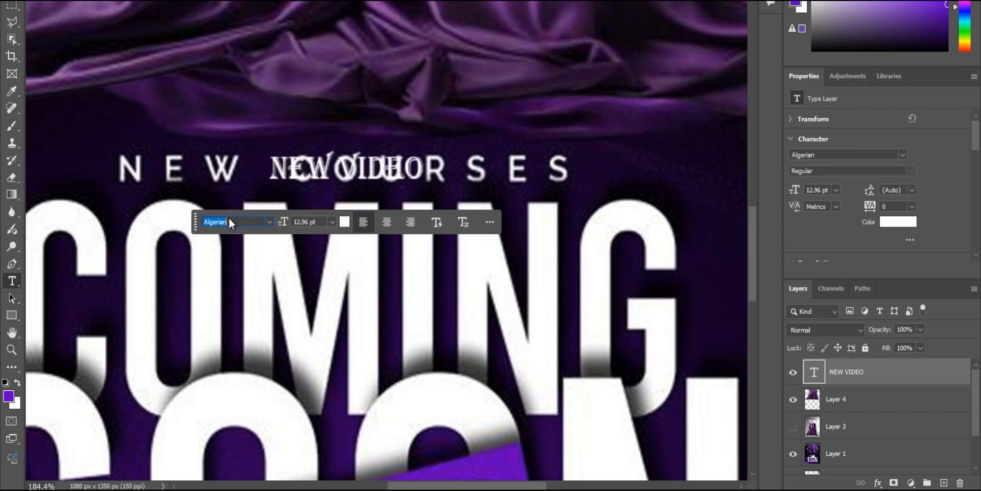
# - Set the NEW VIDEO text to Arial Regular and move it just below the reference line
pyautogui.click(264, 222)
pyautogui.click(317, 95)
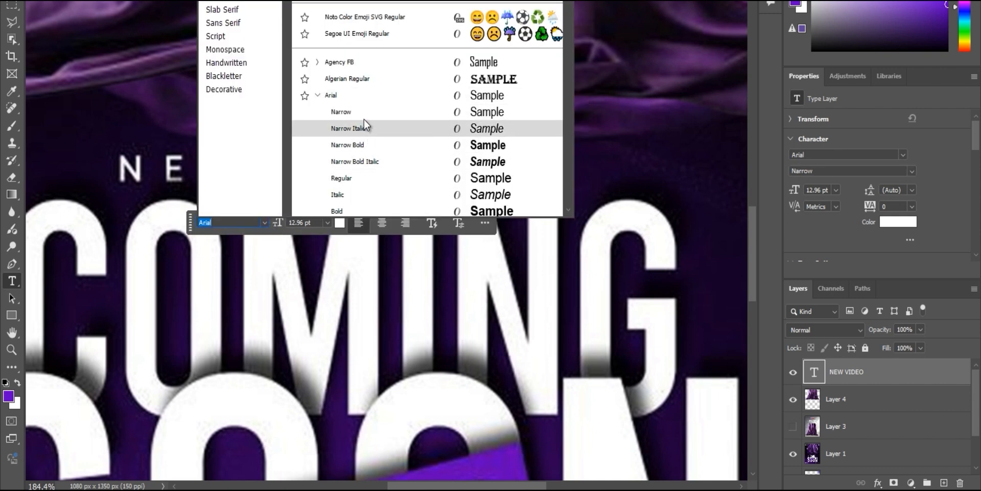
pyautogui.click(373, 179)
pyautogui.press('v')
pyautogui.moveTo(395, 162); pyautogui.dragTo(382, 184)
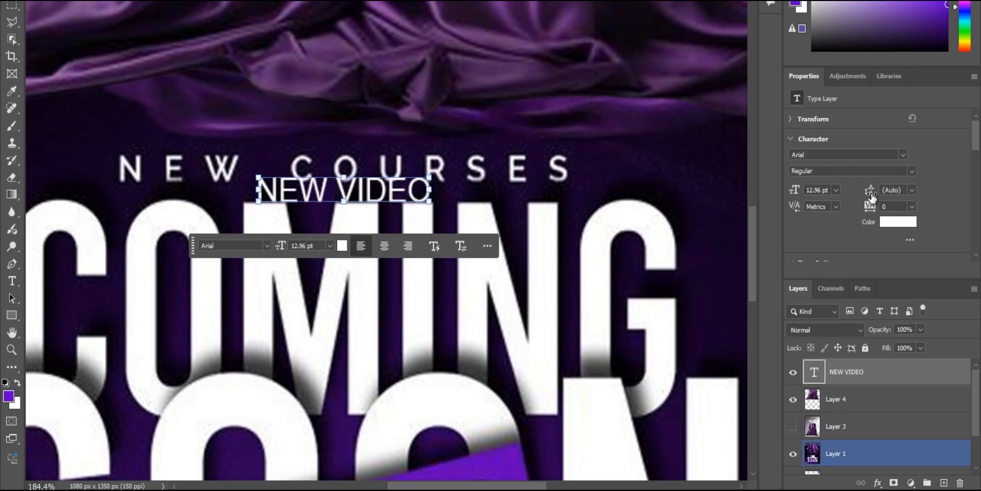
# - Set the NEW VIDEO text's tracking to 940 and its alignment to centred, keeping it placed beneath "NEW COURSES"
pyautogui.moveTo(871, 206)
pyautogui.mouseDown()
pyautogui.moveTo(904, 207)
pyautogui.moveTo(894, 206)
pyautogui.mouseUp()
pyautogui.moveTo(522, 190); pyautogui.dragTo(424, 189)
pyautogui.moveTo(866, 206); pyautogui.dragTo(872, 204)
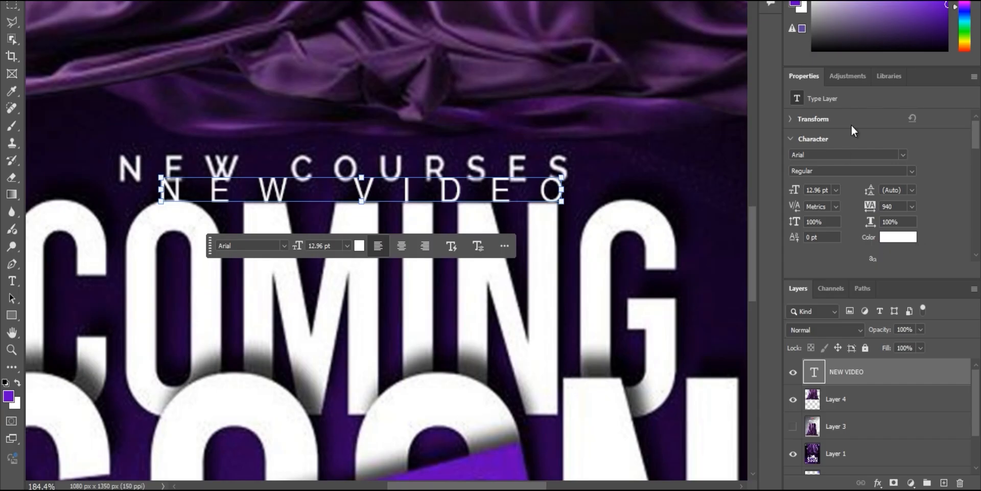
pyautogui.scroll(-5, 815, 146)
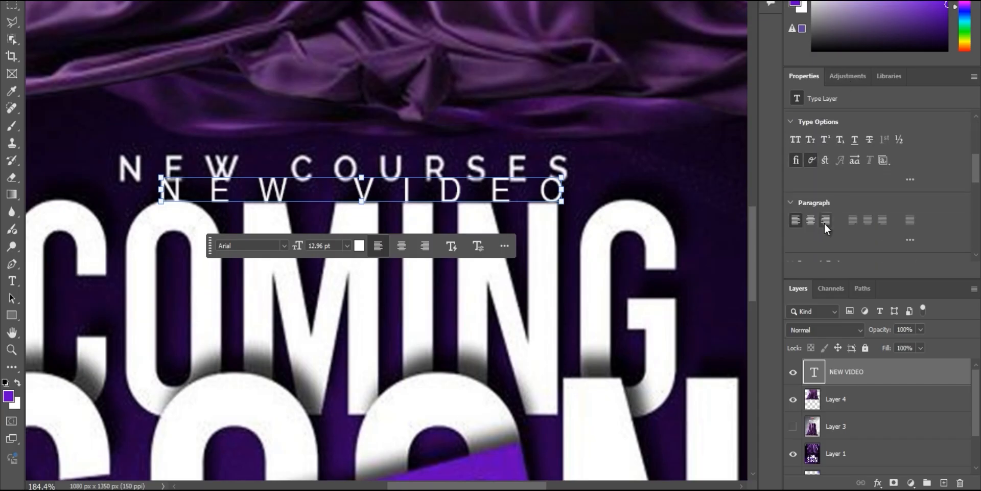
pyautogui.click(810, 219)
pyautogui.moveTo(205, 189); pyautogui.dragTo(389, 190)
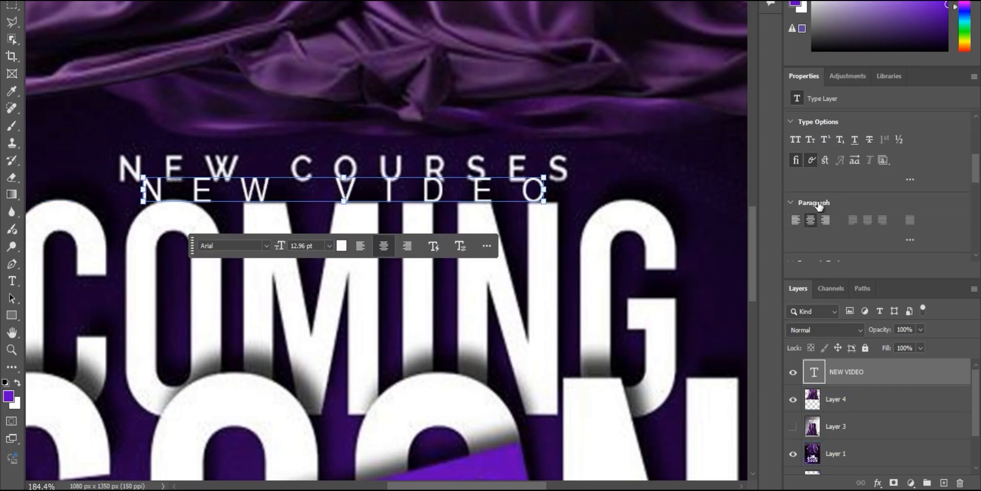
# - Widen the NEW VIDEO text's tracking to 1140 and move it up onto the "NEW COURSES" line
pyautogui.scroll(5, 852, 195)
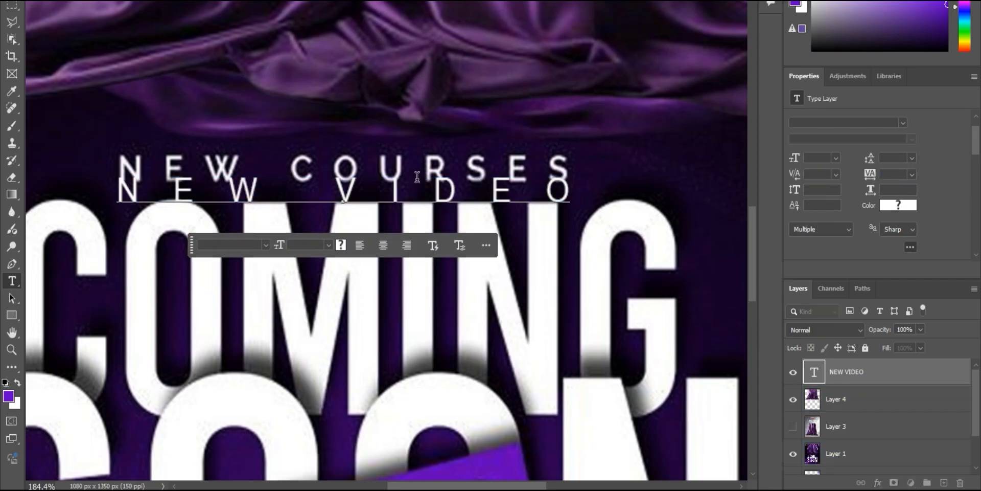
pyautogui.moveTo(417, 204); pyautogui.dragTo(417, 178)
pyautogui.hotkey('ctrl', '0')
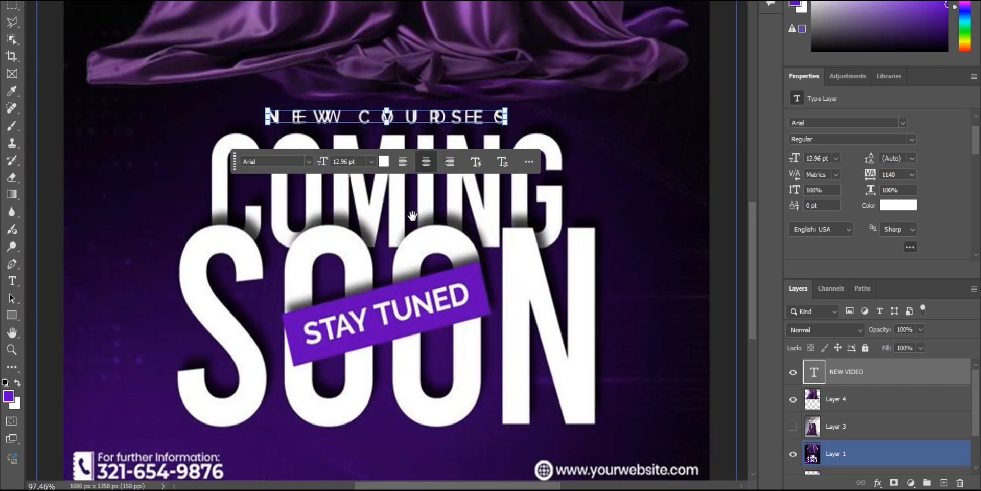
# - Add the text "COMING" beside the reference word and set it to Arial Narrow Bold
pyautogui.click(12, 281)
pyautogui.click(217, 198)
pyautogui.write('COMING')
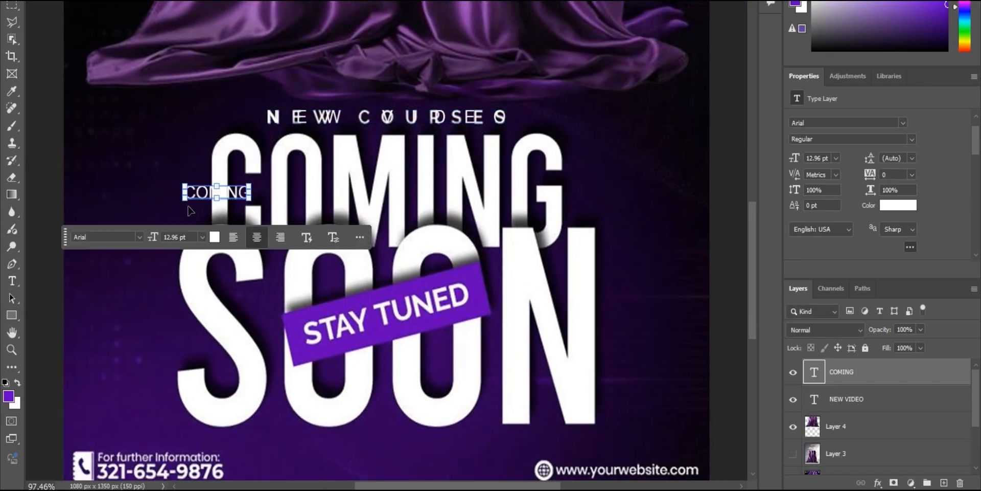
pyautogui.click(138, 237)
pyautogui.click(241, 164)
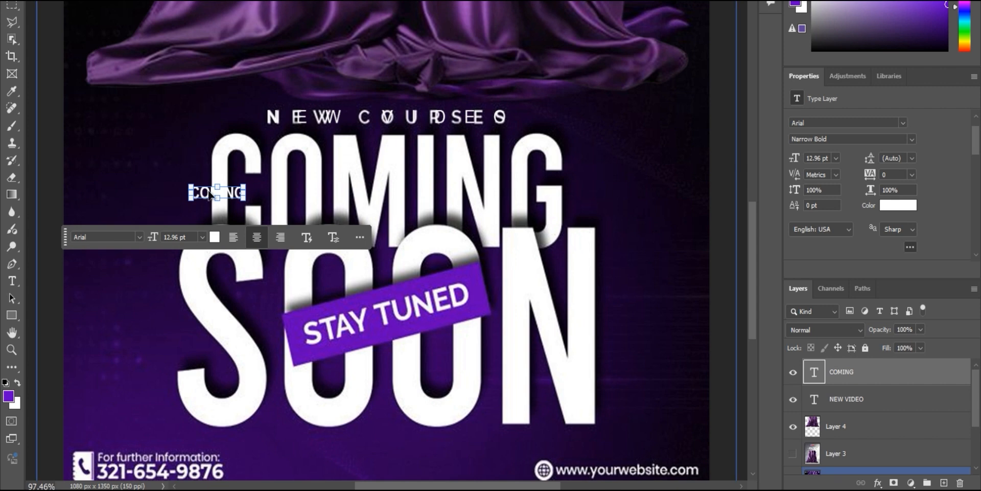
# - Enlarge the COMING text to 85 pt, match it against the reference word, and move it above the "NEW COURSES" line
pyautogui.moveTo(210, 193); pyautogui.dragTo(314, 184)
pyautogui.hotkey('ctrl', 't')
pyautogui.press('Escape')
pyautogui.moveTo(795, 159); pyautogui.dragTo(838, 158)
pyautogui.moveTo(414, 154); pyautogui.dragTo(480, 186)
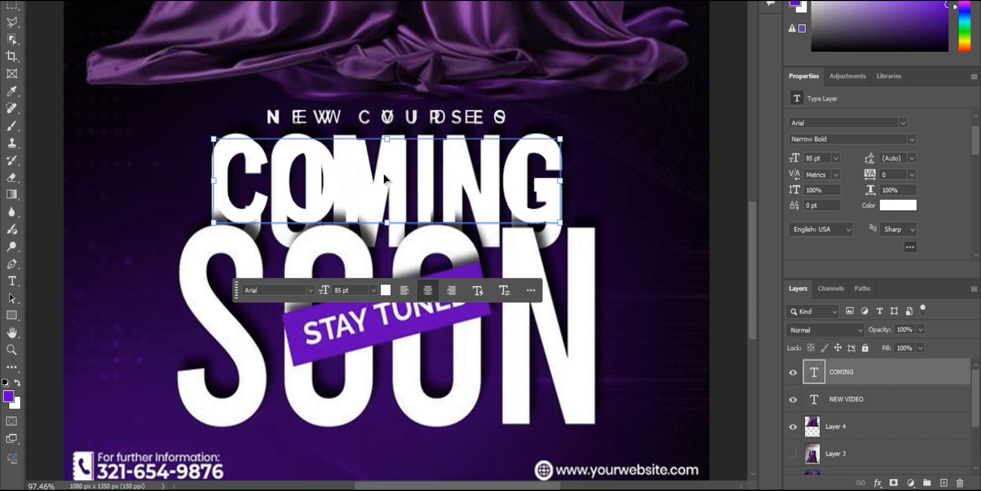
pyautogui.moveTo(385, 178); pyautogui.dragTo(381, 50)
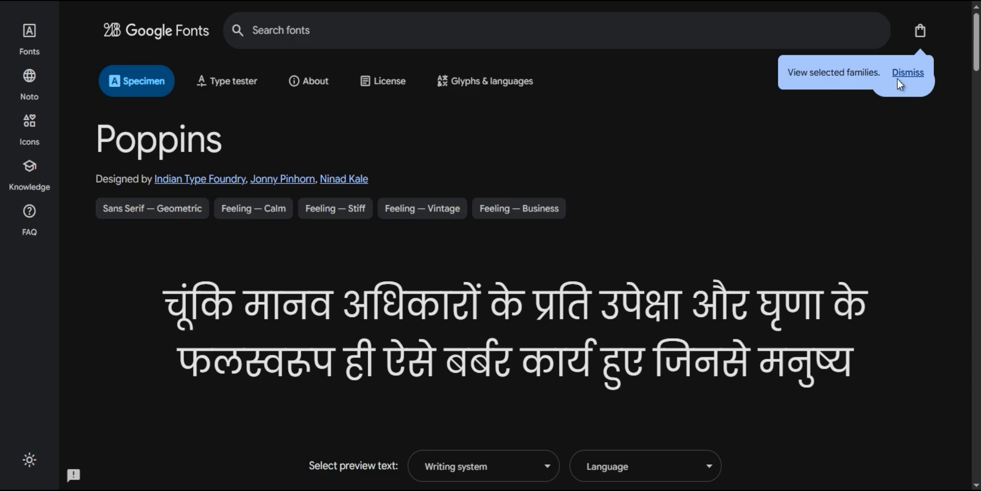
# - Switch to Google Fonts, download the selected Poppins family, and open the folder containing the download
pyautogui.click(898, 79)
pyautogui.click(818, 234)
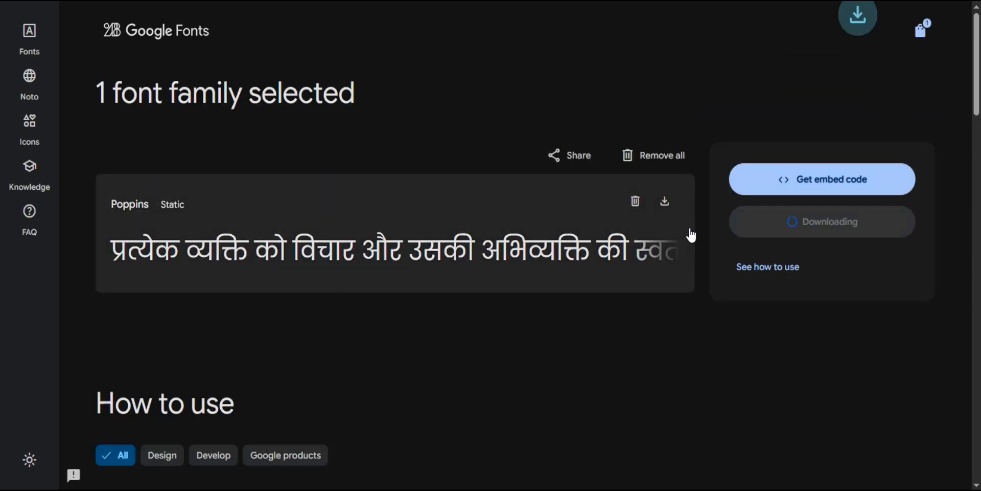
pyautogui.click(897, 3)
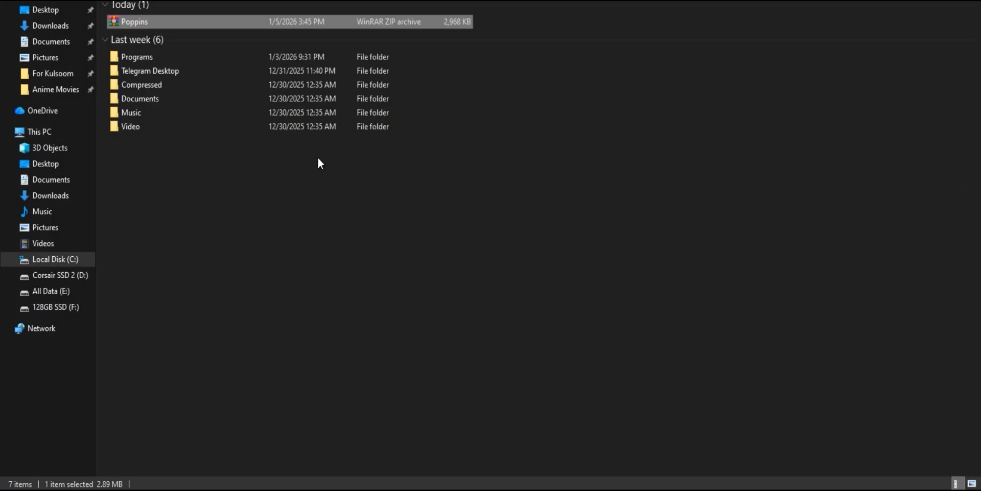
# - Install Poppins by copying all the .ttf files from Poppins.zip into the Windows Fonts folder
pyautogui.doubleClick(139, 24)
pyautogui.moveTo(241, 390); pyautogui.dragTo(235, 152)
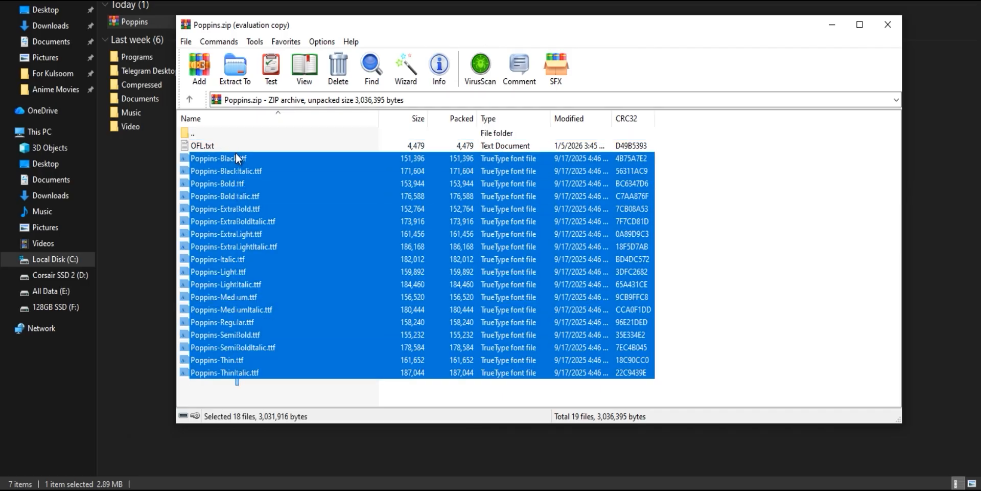
pyautogui.press('super+r')
pyautogui.write('fonts')
pyautogui.press('Return')
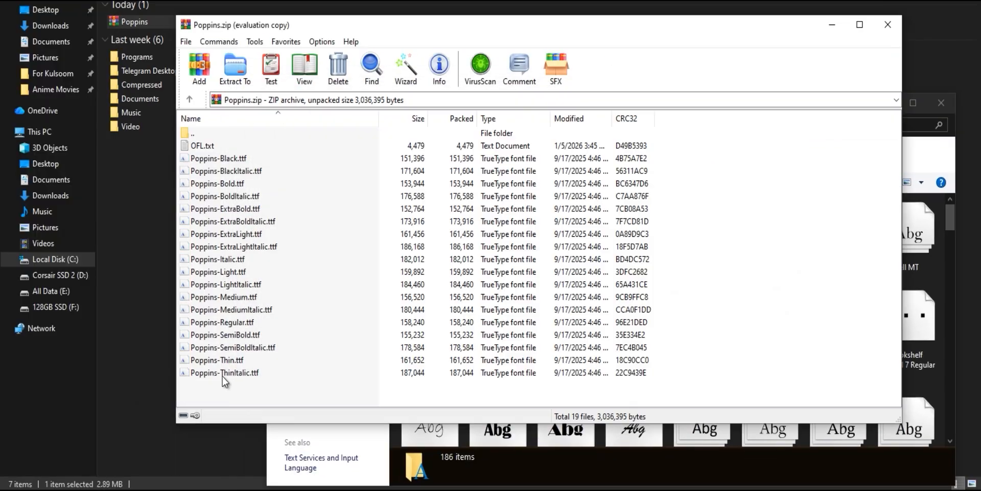
pyautogui.moveTo(222, 376); pyautogui.dragTo(559, 259)
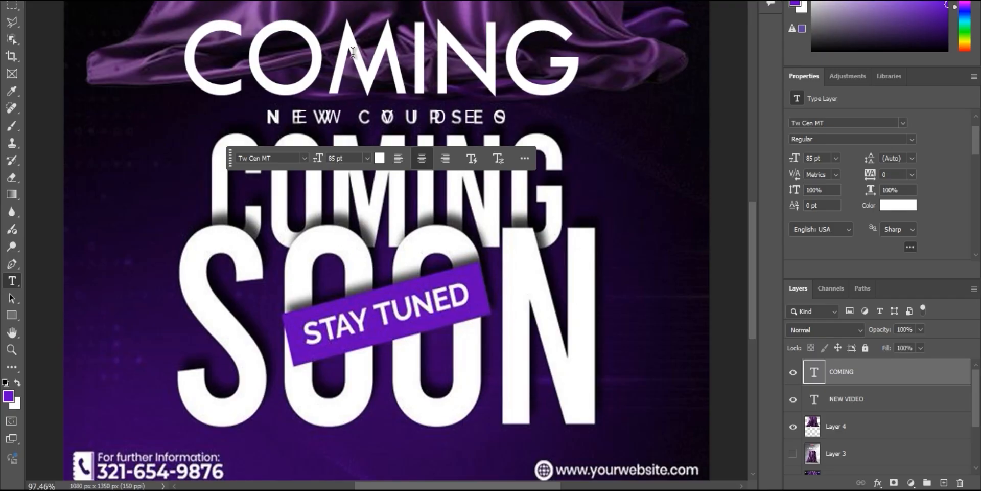
# - Try the COMING headline text in Poppins SemiBold and adjust its position above the "NEW COURSES" line
pyautogui.click(281, 154)
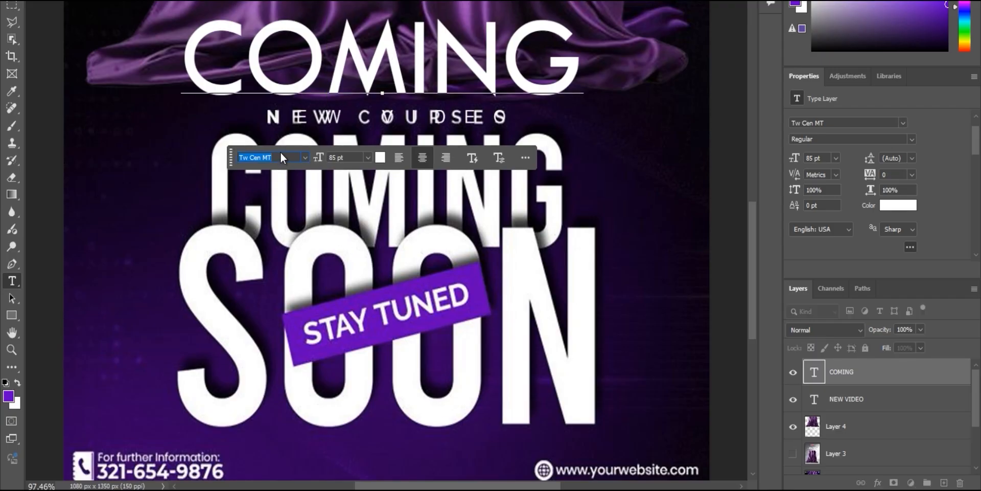
pyautogui.write('popp')
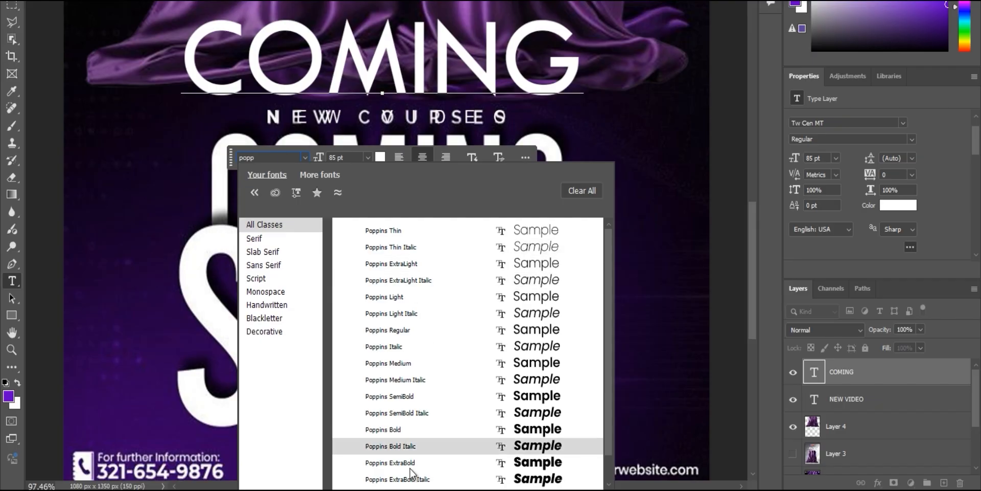
pyautogui.scroll(-2, 413, 467)
pyautogui.click(420, 462)
pyautogui.click(271, 157)
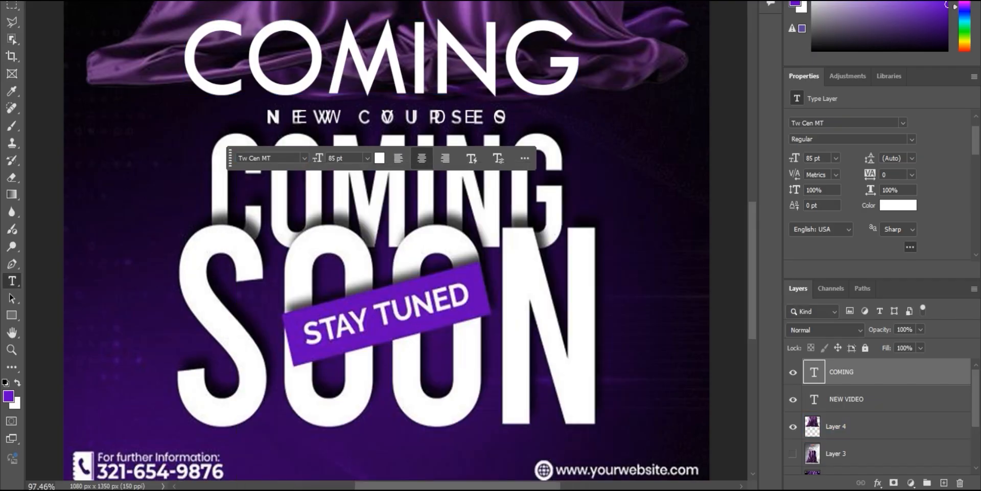
pyautogui.write('pop')
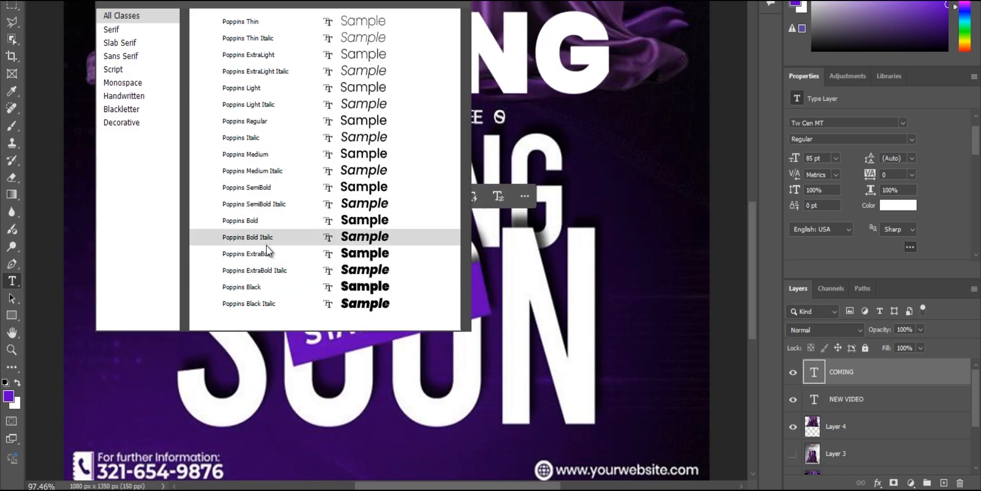
pyautogui.click(271, 191)
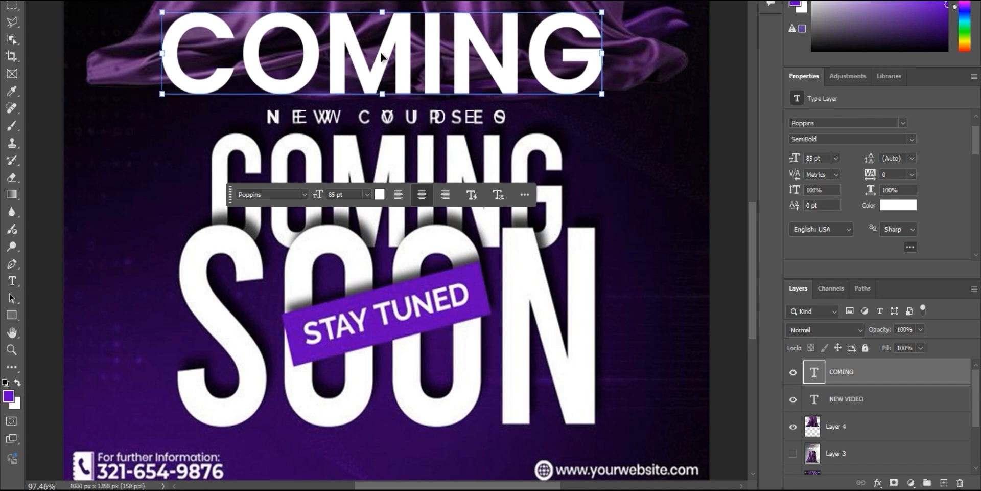
pyautogui.moveTo(382, 55)
pyautogui.mouseDown()
pyautogui.moveTo(388, 158)
pyautogui.moveTo(391, 46)
pyautogui.mouseUp()
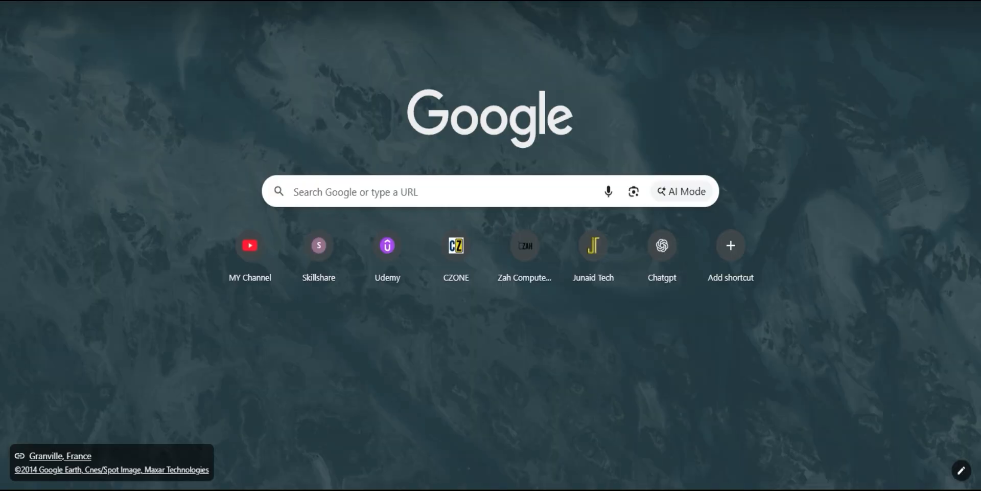
# - Switch to the browser and search Google for "badrock font download"
pyautogui.click(358, 191)
pyautogui.write('badrock font')
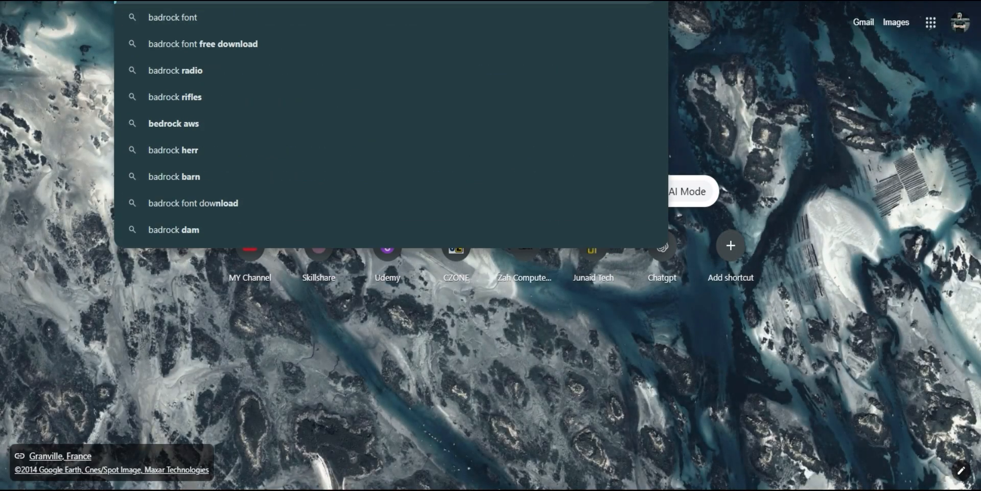
pyautogui.write(' download')
pyautogui.press('Return')
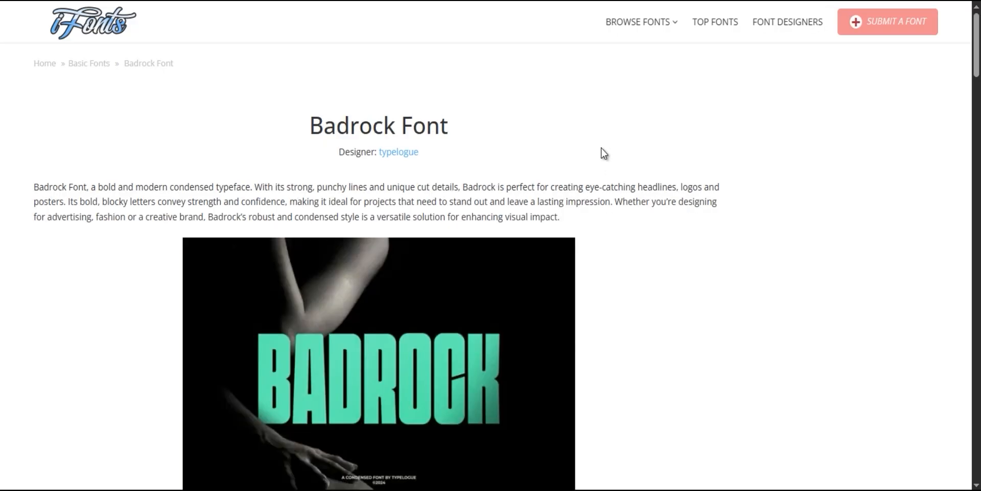
# - Download badrock-font.zip from the iFonts Badrock Font page and open the downloaded archive
pyautogui.scroll(-20, 603, 152)
pyautogui.click(396, 162)
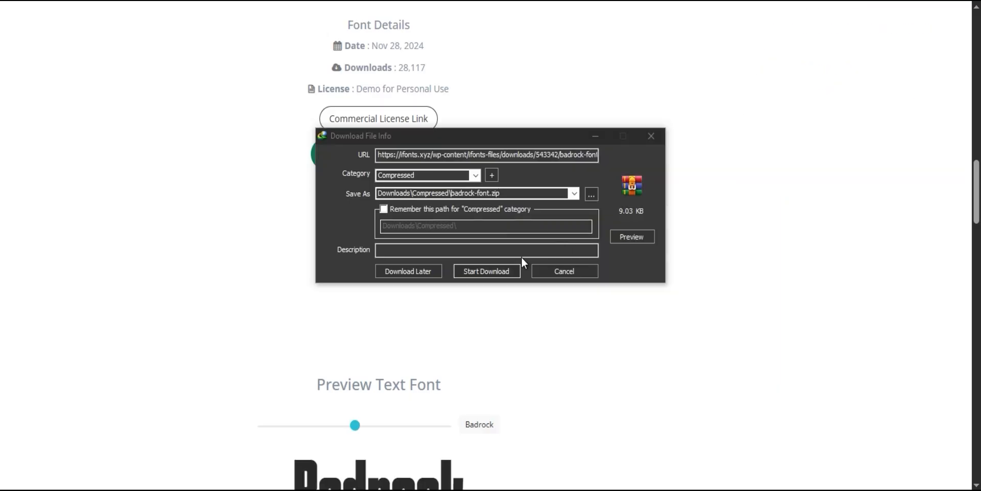
pyautogui.click(535, 270)
pyautogui.click(506, 254)
pyautogui.doubleClick(274, 108)
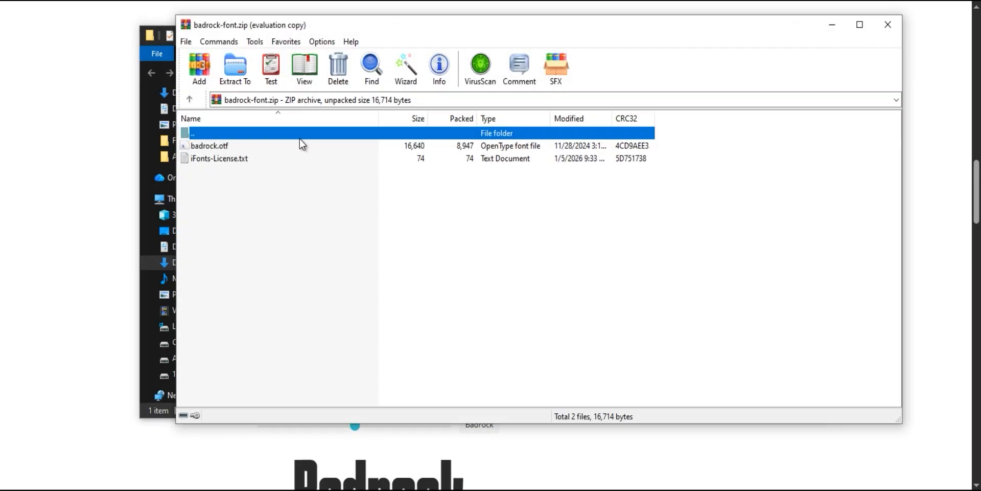
# - Install Badrock by copying badrock.otf from the archive into the Windows Fonts folder, and close both windows
pyautogui.press('super+r')
pyautogui.press('Return')
pyautogui.moveTo(281, 50); pyautogui.dragTo(427, 18)
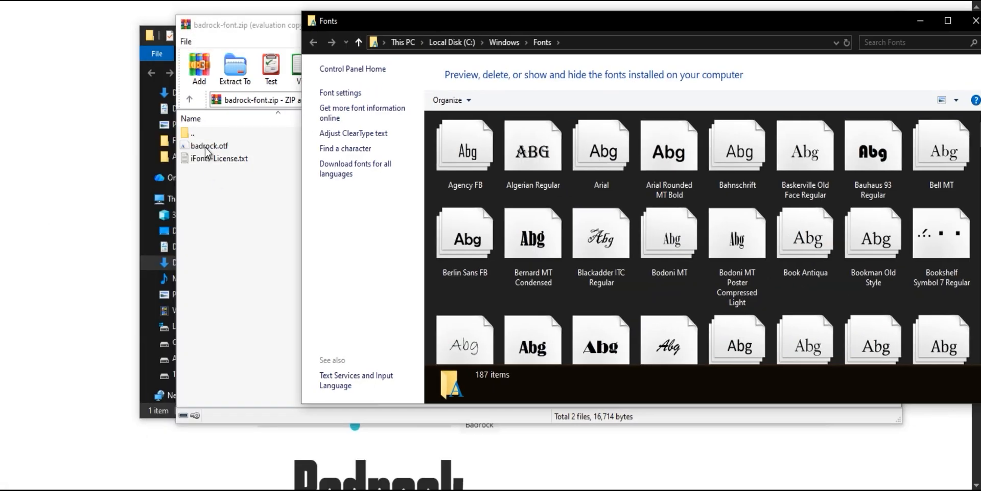
pyautogui.click(210, 145)
pyautogui.moveTo(210, 145); pyautogui.dragTo(823, 109)
pyautogui.hotkey('alt', 'F4')
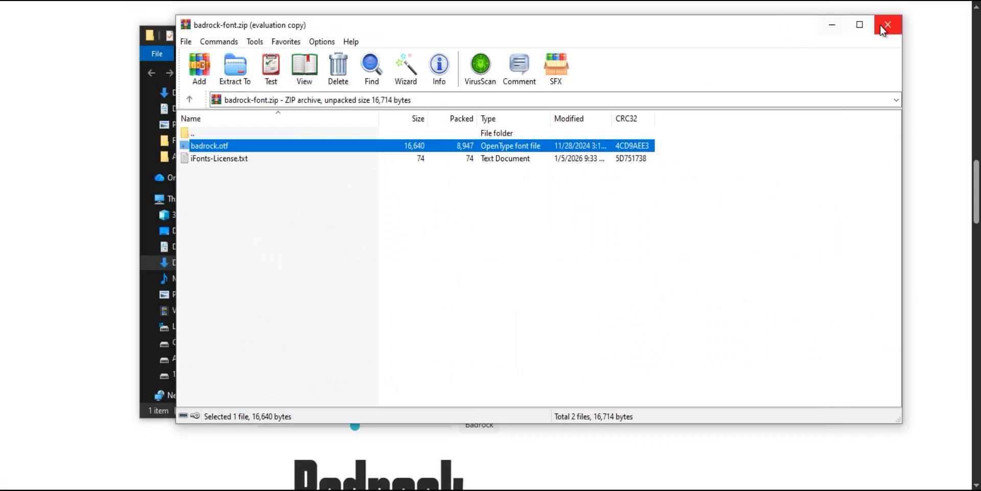
pyautogui.click(880, 24)
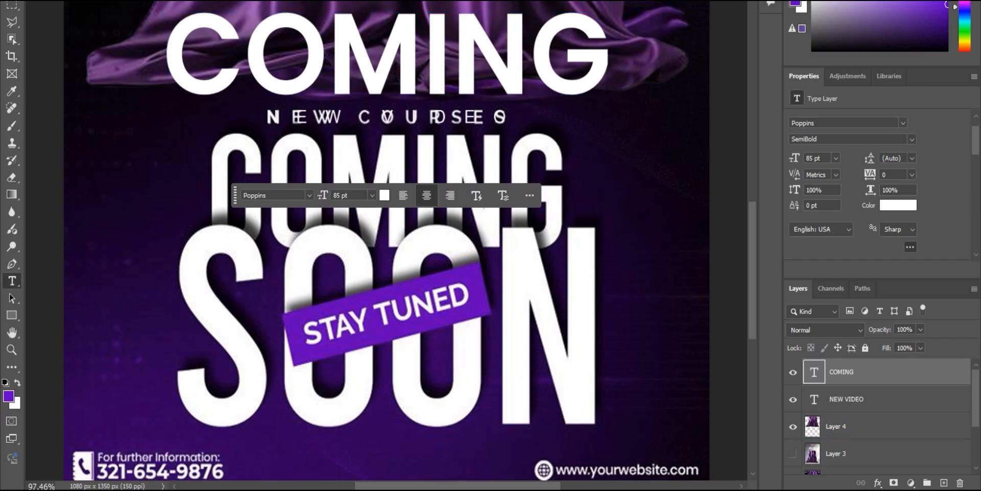
# - Set the COMING text to Badrock Regular and enlarge it to 165.2 pt over the reference COMING word
pyautogui.write('ba')
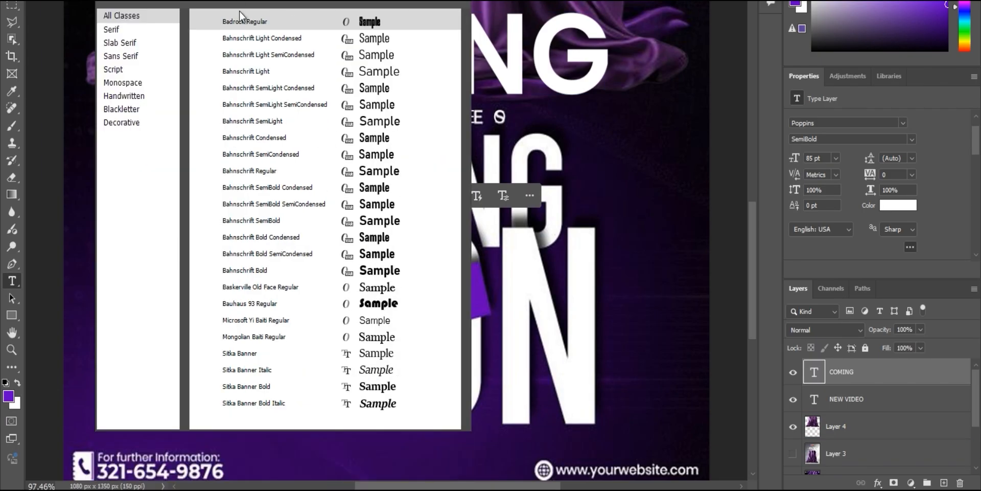
pyautogui.click(241, 20)
pyautogui.press('v')
pyautogui.moveTo(364, 43); pyautogui.dragTo(281, 198)
pyautogui.moveTo(393, 212); pyautogui.dragTo(564, 211)
pyautogui.moveTo(455, 187); pyautogui.dragTo(454, 213)
# - Duplicate the COMING text onto the reference SOON word and enlarge the copy to 196.88 pt to match its width
pyautogui.moveTo(436, 175); pyautogui.dragTo(436, 319)
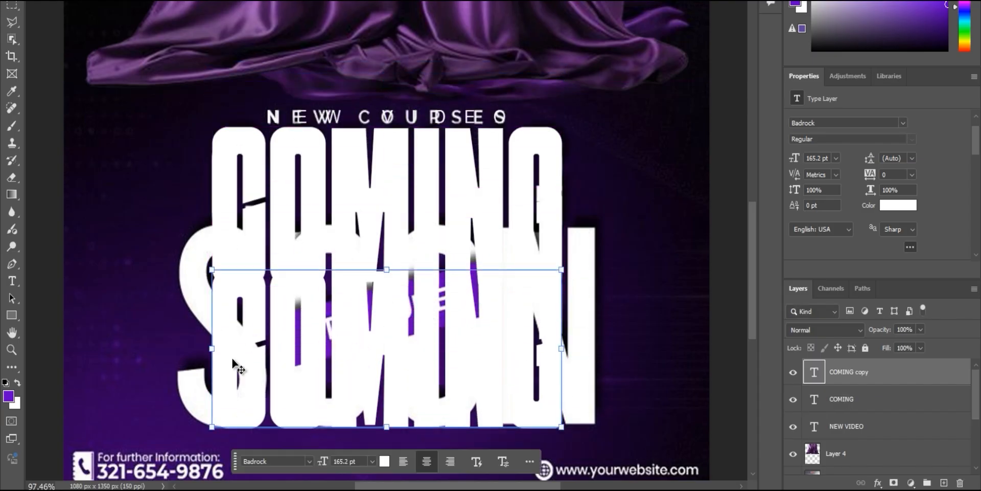
pyautogui.moveTo(211, 348); pyautogui.dragTo(175, 352)
pyautogui.moveTo(561, 353); pyautogui.dragTo(598, 354)
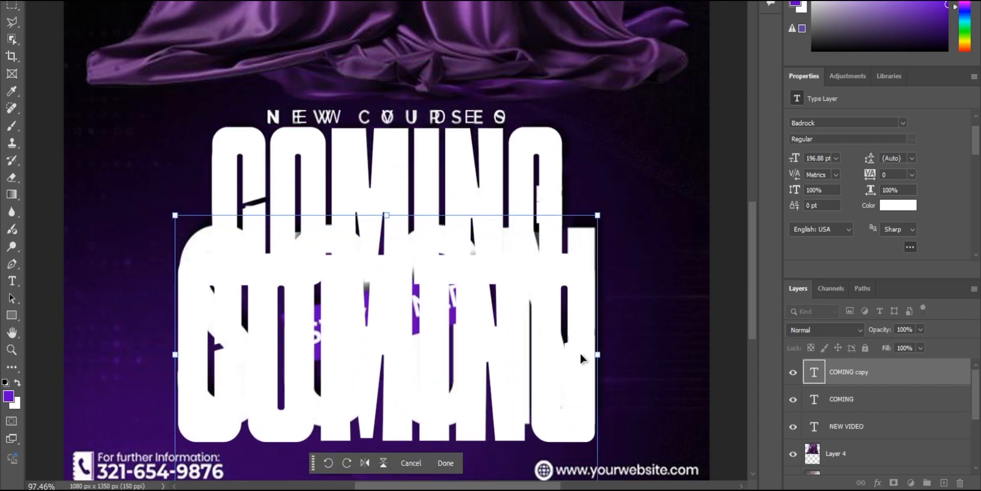
pyautogui.press('Return')
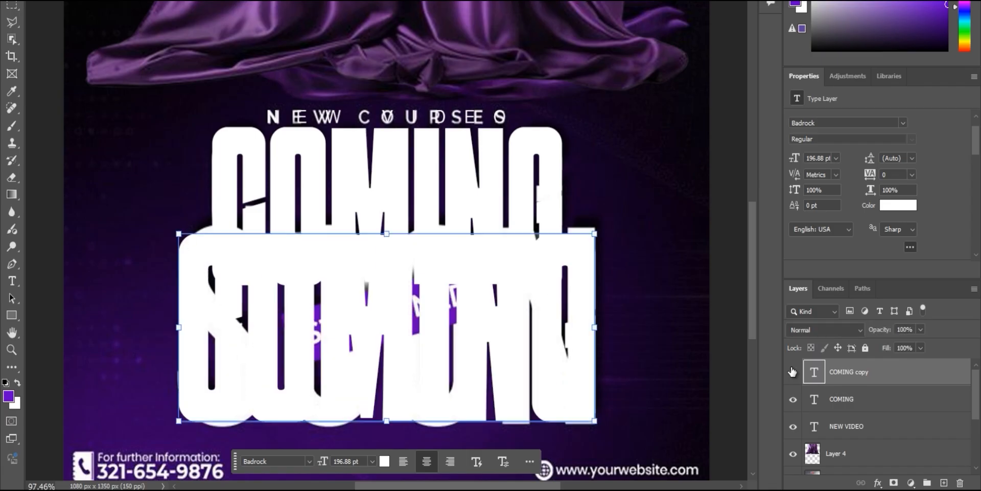
# - Replace the wording of the lower COMING copy with "SOON"
pyautogui.hotkey('ctrl', 'a')
pyautogui.write('SOON')
pyautogui.hotkey('ctrl', 'Return')
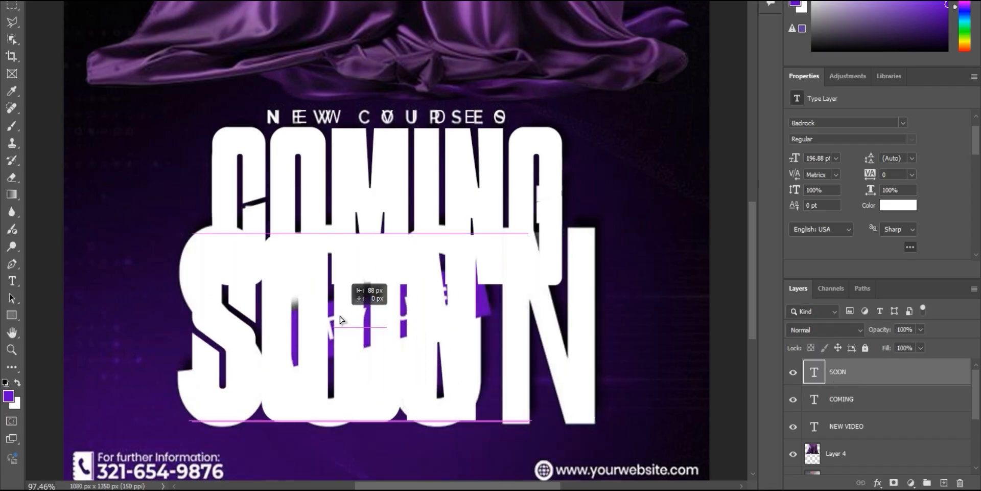
# - Enlarge the SOON text to 289.34 pt to span the reference word's width and move it down
pyautogui.moveTo(462, 334); pyautogui.dragTo(598, 345)
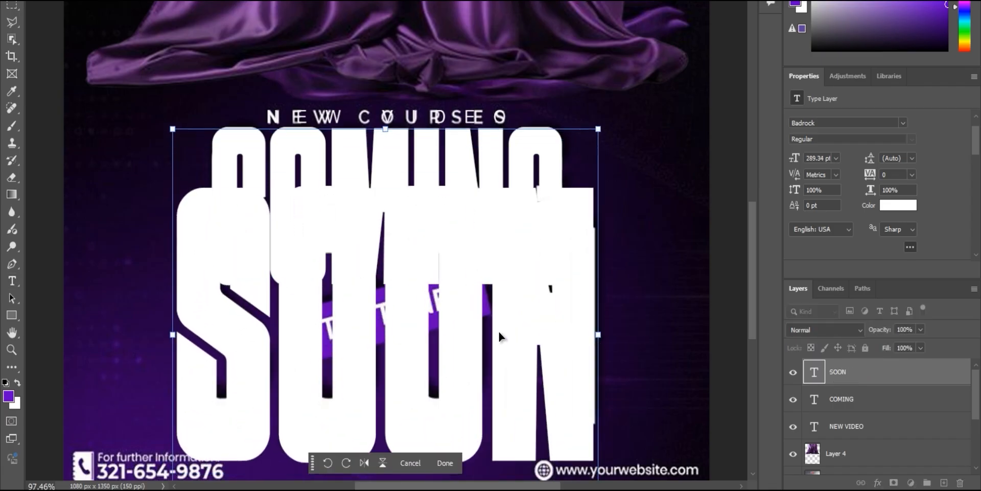
pyautogui.hotkey('shift', 'Down')
pyautogui.hotkey('shift', 'Down')
pyautogui.hotkey('shift', 'Down')
pyautogui.hotkey('shift', 'Down')
pyautogui.hotkey('shift', 'Down')
pyautogui.hotkey('shift', 'Down')
pyautogui.hotkey('shift', 'Down')
pyautogui.press('Return')
# - Scale the SOON and COMING texts down together to 201.26 pt and 114.91 pt and place them over the reference headline
pyautogui.scroll(-4, 386, 398)
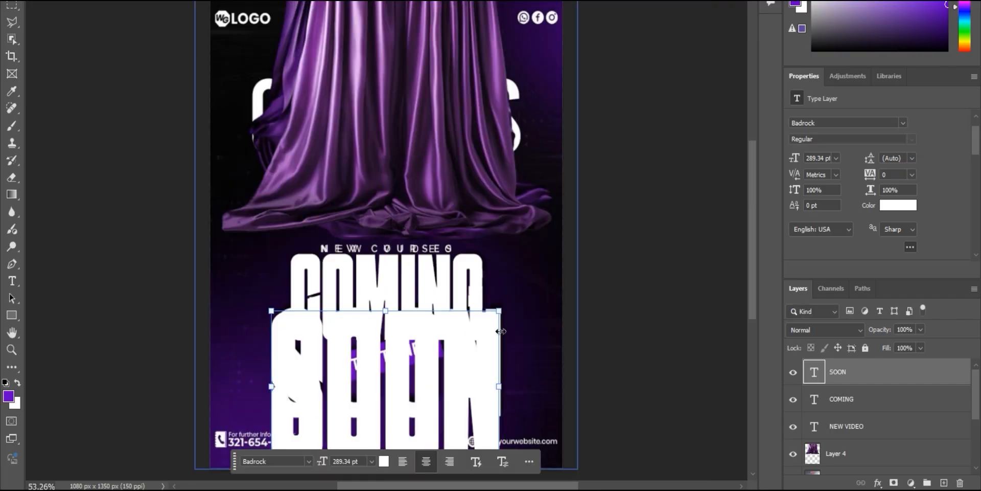
pyautogui.moveTo(390, 380); pyautogui.dragTo(379, 295)
pyautogui.keyDown('shift'); pyautogui.click(841, 399); pyautogui.keyUp('shift')
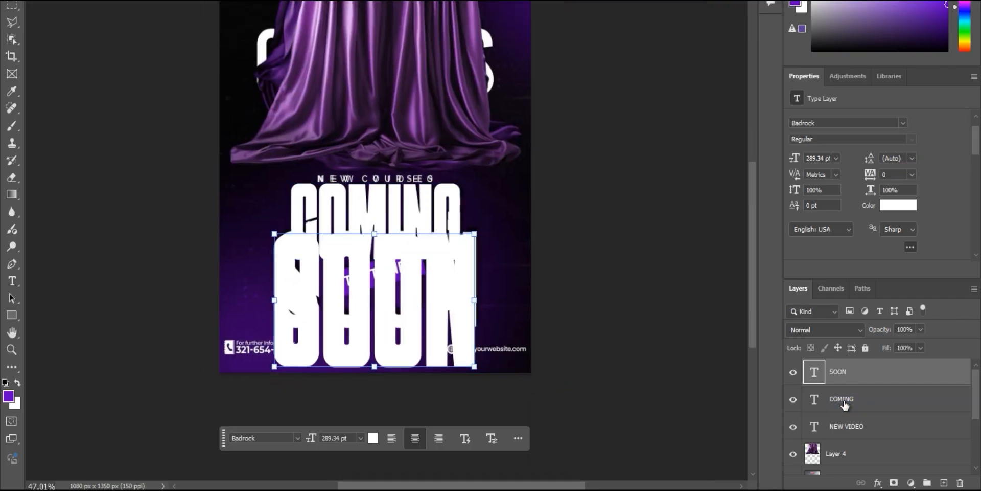
pyautogui.hotkey('ctrl', 't')
pyautogui.moveTo(474, 183); pyautogui.dragTo(444, 211)
pyautogui.moveTo(378, 247); pyautogui.dragTo(378, 224)
pyautogui.press('Return')
pyautogui.scroll(3, 337, 237)
pyautogui.moveTo(440, 225); pyautogui.dragTo(284, 201)
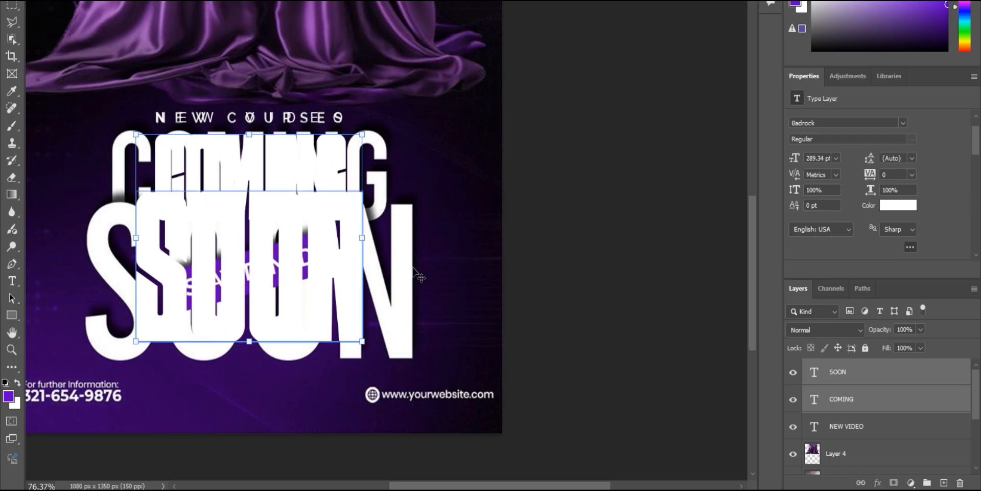
# - Widen the letter spacing to match the reference, with tracking 160 for SOON and 140 for COMING
pyautogui.click(412, 270)
pyautogui.click(859, 379)
pyautogui.scroll(3, 864, 443)
pyautogui.click(858, 372)
pyautogui.moveTo(869, 206)
pyautogui.mouseDown()
pyautogui.moveTo(877, 201)
pyautogui.moveTo(876, 209)
pyautogui.mouseUp()
pyautogui.hotkey('alt', '[')
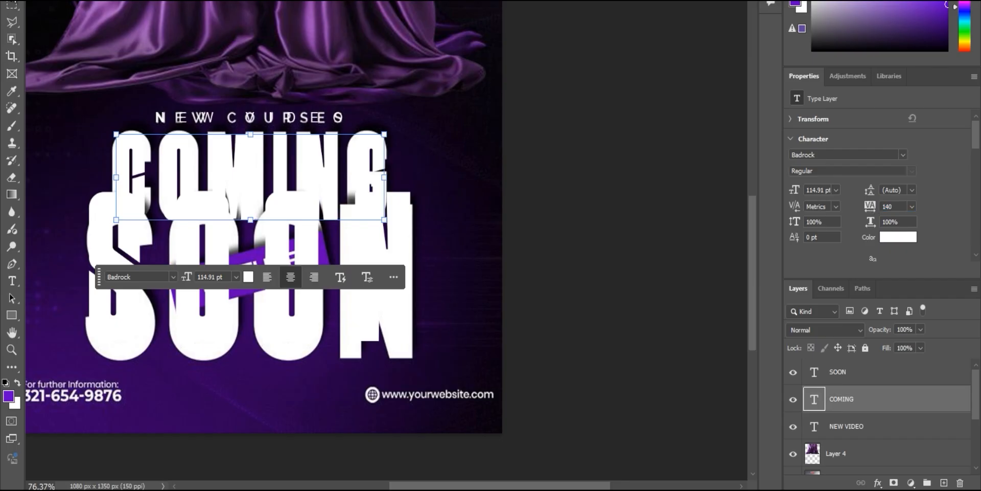
# - Add a Multiply drop shadow to the SOON layer with 100% opacity, a -90° angle and 51 px size
pyautogui.click(847, 374)
pyautogui.rightClick(849, 377)
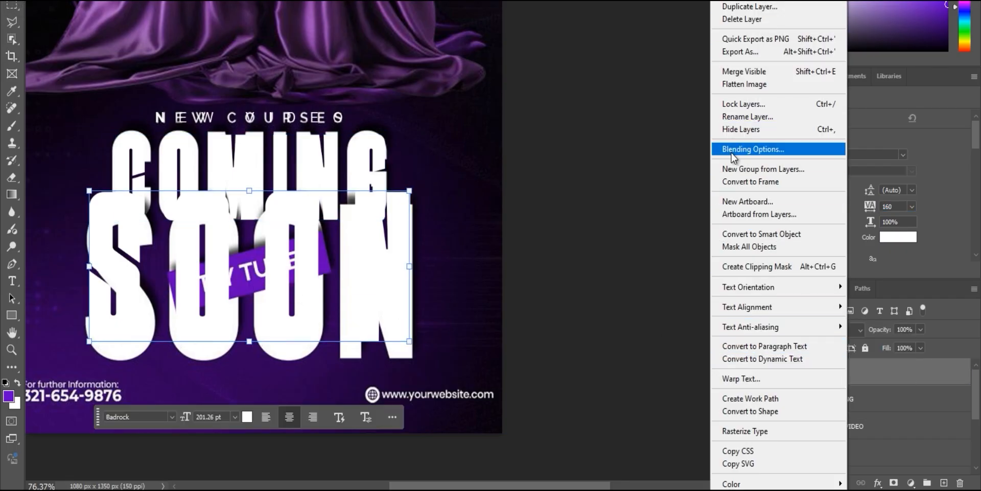
pyautogui.click(790, 149)
pyautogui.click(427, 257)
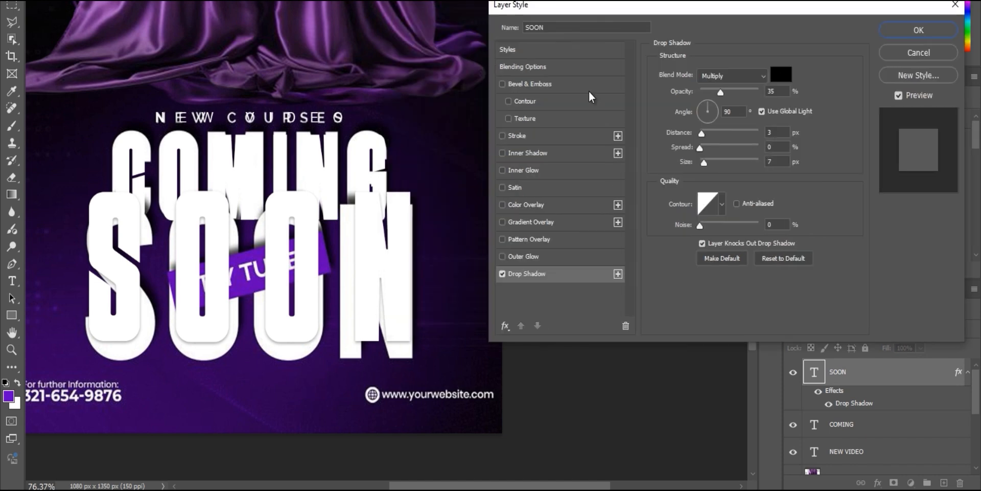
pyautogui.moveTo(701, 133); pyautogui.dragTo(714, 161)
pyautogui.moveTo(713, 110); pyautogui.dragTo(711, 122)
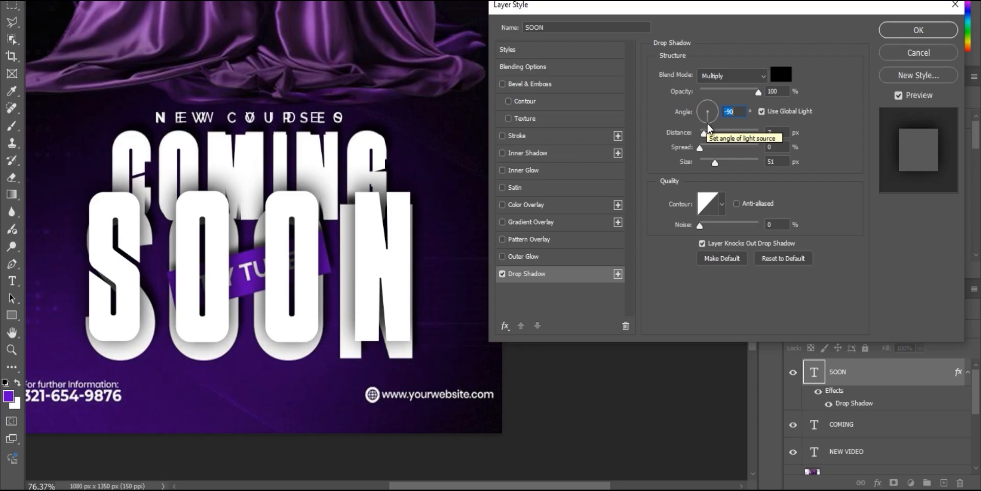
pyautogui.click(901, 27)
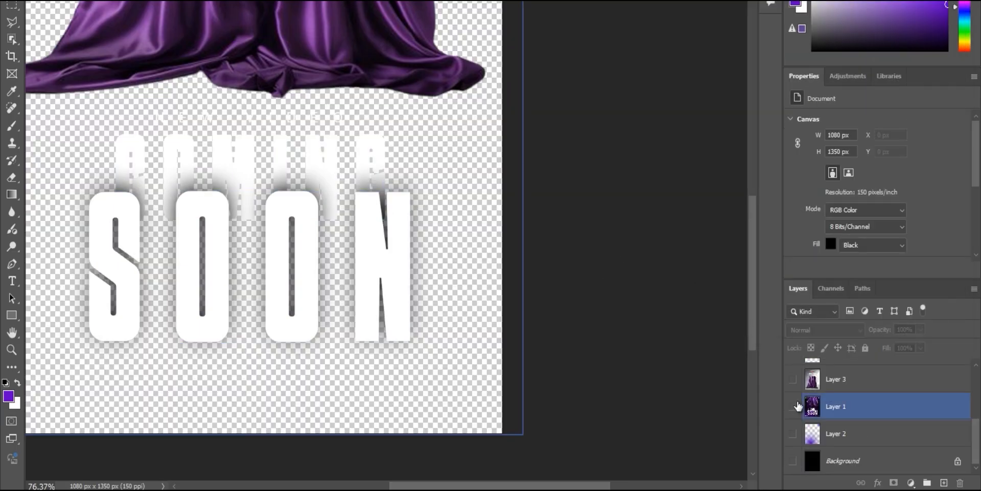
# - Keep the reference Layer 1 hidden and show Layer 2 and the Background behind the new artwork
pyautogui.click(792, 407)
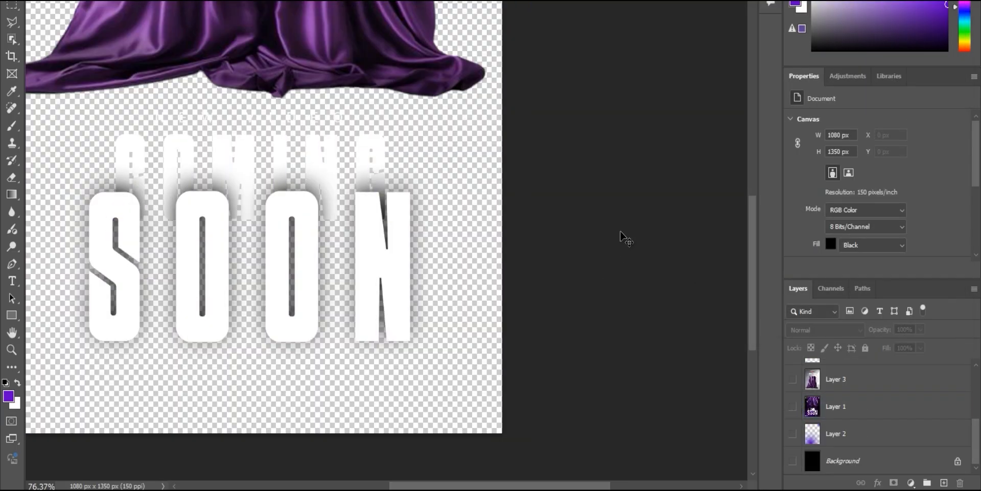
pyautogui.hotkey('ctrl', '0')
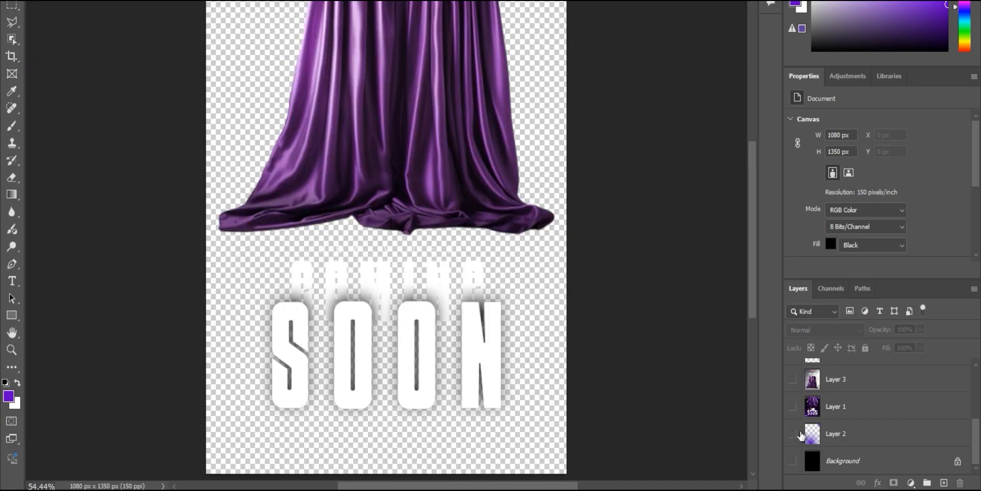
pyautogui.click(792, 434)
pyautogui.click(793, 460)
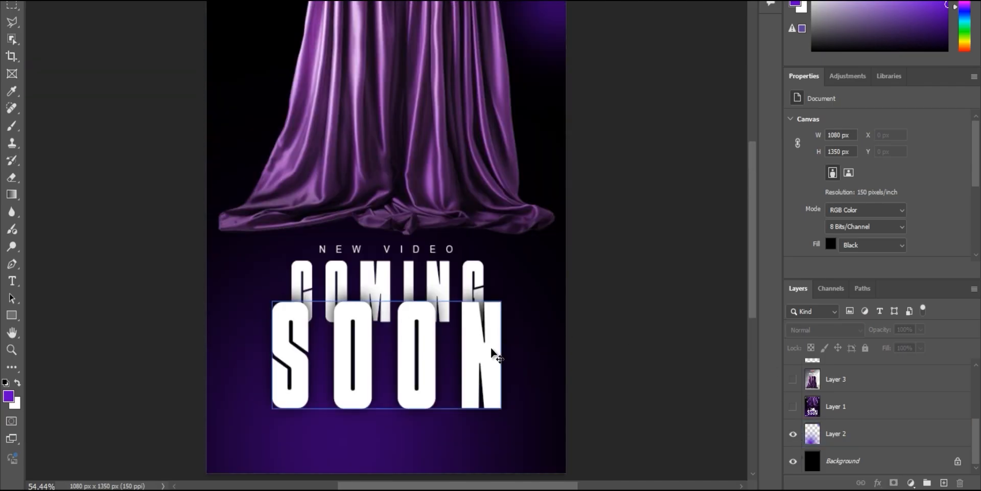
pyautogui.scroll(-2, 637, 90)
pyautogui.moveTo(637, 90); pyautogui.dragTo(640, 118)
pyautogui.scroll(2, 626, 111)
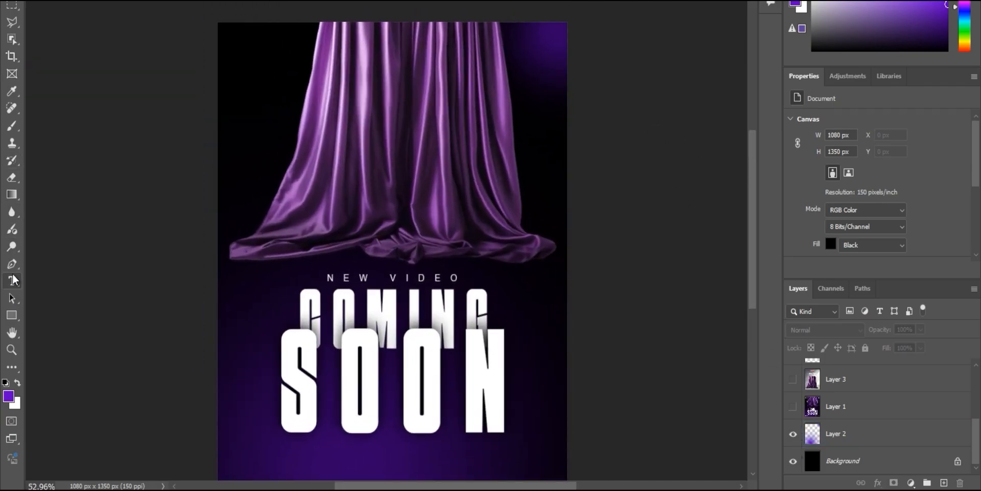
# - Add the name as uppercase text across the upper curtain and enlarge it to extend past both curtain edges
pyautogui.click(13, 279)
pyautogui.click(293, 148)
pyautogui.write('ZUHAIR')
pyautogui.hotkey('ctrl', 'Return')
pyautogui.moveTo(266, 130); pyautogui.dragTo(385, 128)
pyautogui.hotkey('ctrl', 't')
pyautogui.moveTo(458, 128); pyautogui.dragTo(524, 130)
pyautogui.moveTo(319, 130); pyautogui.dragTo(282, 134)
pyautogui.press('Return')
# - Align the name text to the canvas and shift it slightly to balance it around the curtain
pyautogui.hotkey('ctrl', 'a')
pyautogui.click(233, 0)
pyautogui.hotkey('ctrl', 'd')
pyautogui.moveTo(387, 126); pyautogui.dragTo(395, 126)
# - Move the name text layer directly beneath the curtain's Layer 4 so the curtain covers its middle letters
pyautogui.scroll(-1, 847, 470)
pyautogui.scroll(1, 846, 469)
pyautogui.moveTo(844, 373); pyautogui.dragTo(860, 415)
pyautogui.click(677, 158)
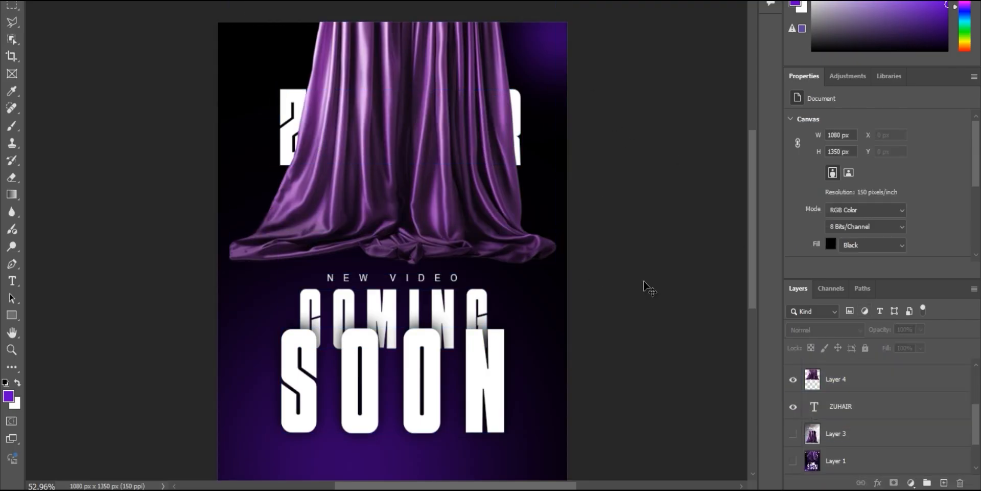
# - Show only the reference poster on Layer 1, hiding every other layer
pyautogui.scroll(-5, 606, 204)
pyautogui.scroll(4, 605, 204)
pyautogui.click(793, 461)
pyautogui.keyDown('alt'); pyautogui.click(793, 461); pyautogui.keyUp('alt')
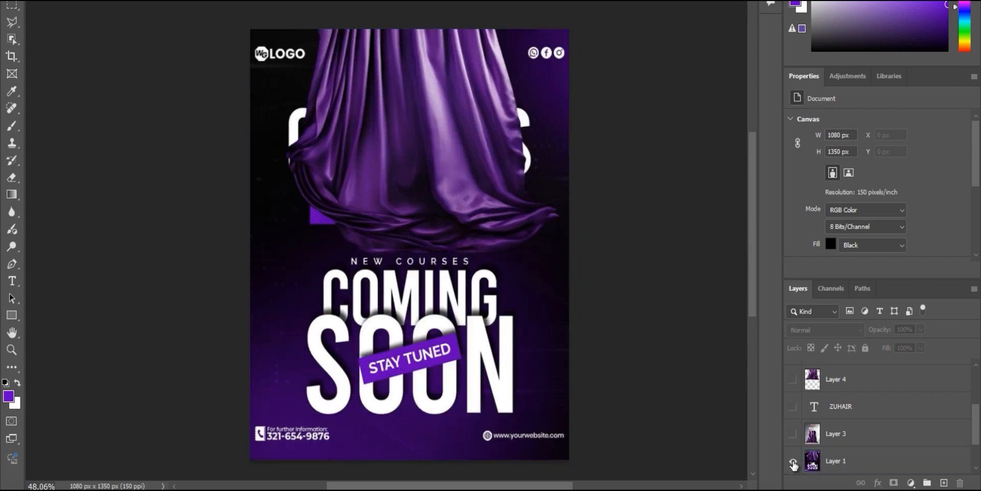
# - Draw a purple rectangle about 369 px wide and 75 px high by the reference STAY TUNED banner and round its corners
pyautogui.moveTo(359, 351); pyautogui.dragTo(224, 226)
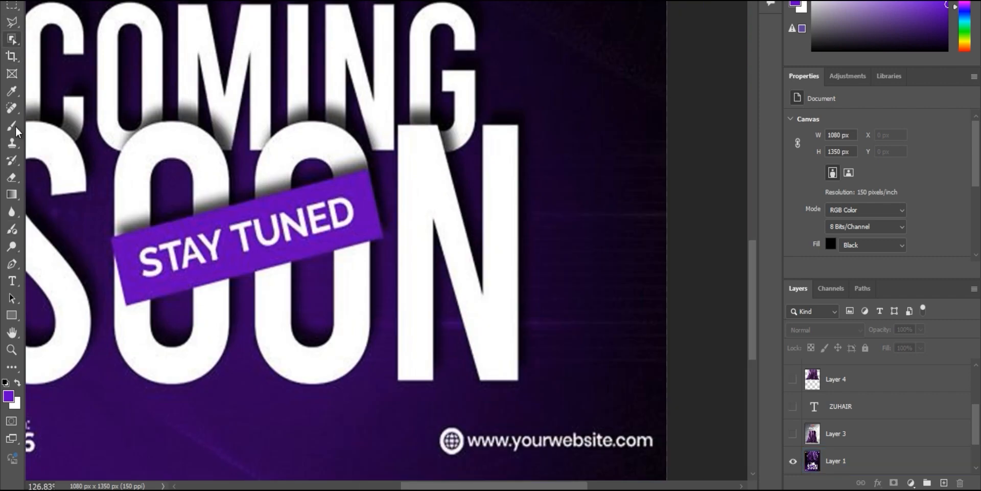
pyautogui.rightClick(11, 315)
pyautogui.click(43, 317)
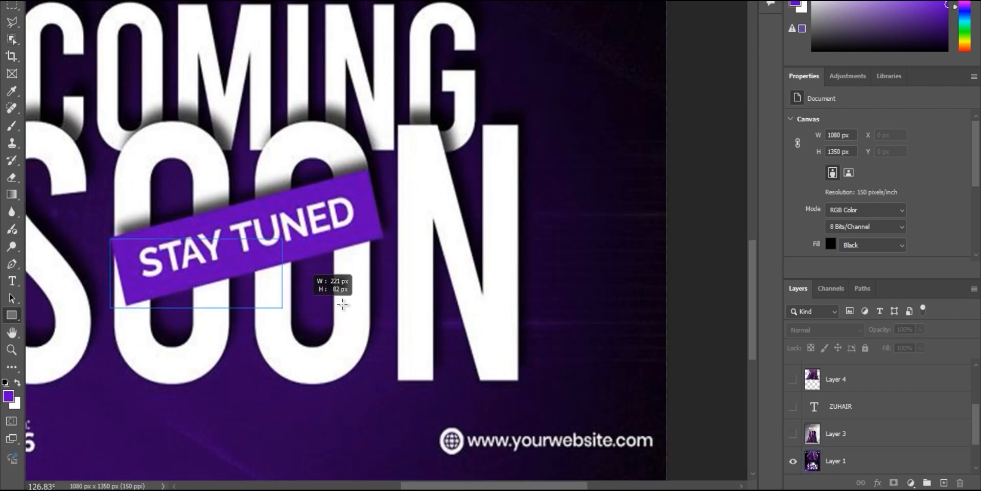
pyautogui.moveTo(393, 301); pyautogui.dragTo(395, 301)
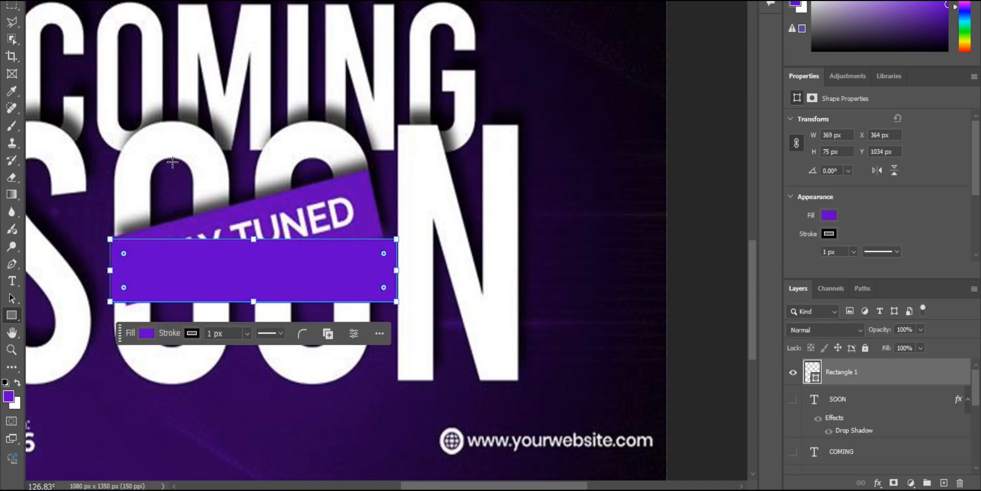
pyautogui.moveTo(123, 251); pyautogui.dragTo(123, 251)
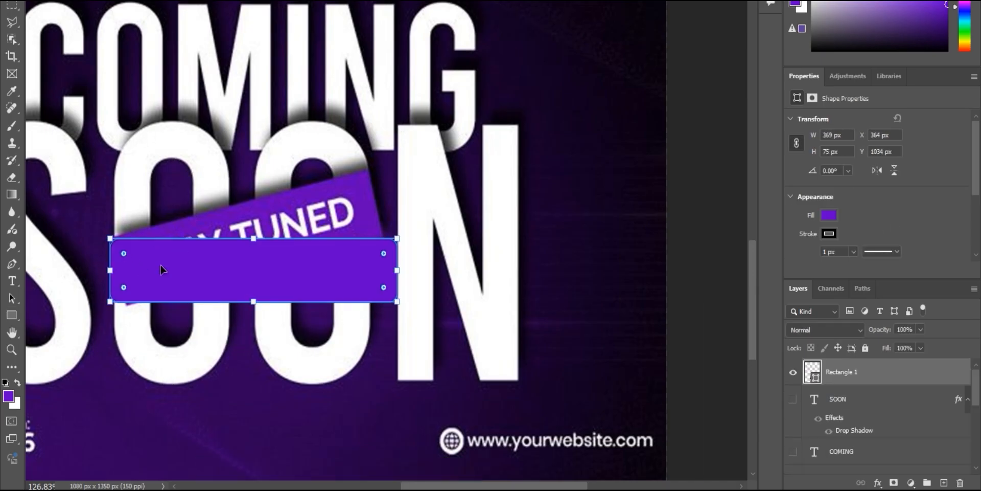
pyautogui.click(146, 332)
pyautogui.click(302, 254)
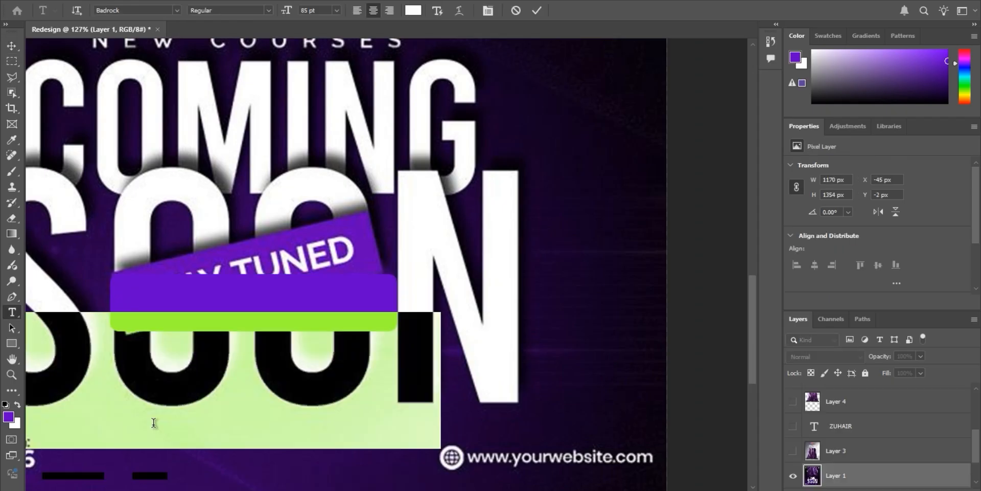
# - Add the text "STAY TUNED" in the Poppins font, layered above the purple rectangle
pyautogui.write('STAY TUNED')
pyautogui.hotkey('ctrl', 'Return')
pyautogui.press('v')
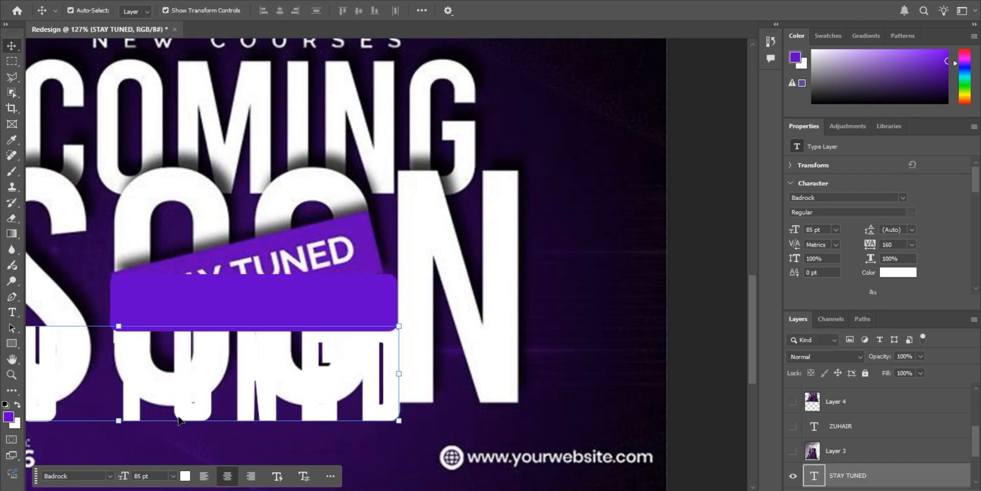
pyautogui.moveTo(179, 420); pyautogui.dragTo(257, 405)
pyautogui.click(821, 195)
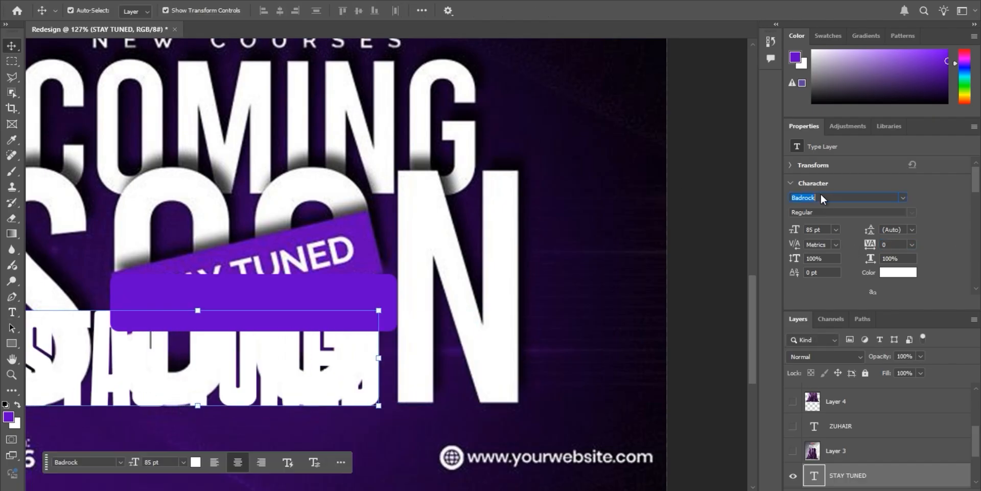
pyautogui.write('popp')
pyautogui.press('Return')
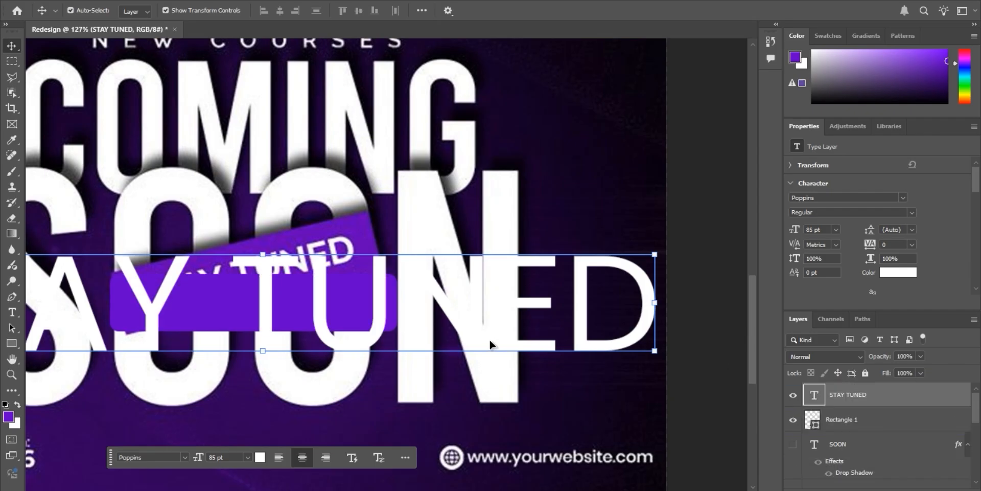
# - Scale the STAY TUNED text down to about 27.77 pt and center it inside the purple rectangle
pyautogui.hotkey('ctrl', 't')
pyautogui.moveTo(662, 329); pyautogui.dragTo(219, 322)
pyautogui.moveTo(166, 317); pyautogui.dragTo(420, 302)
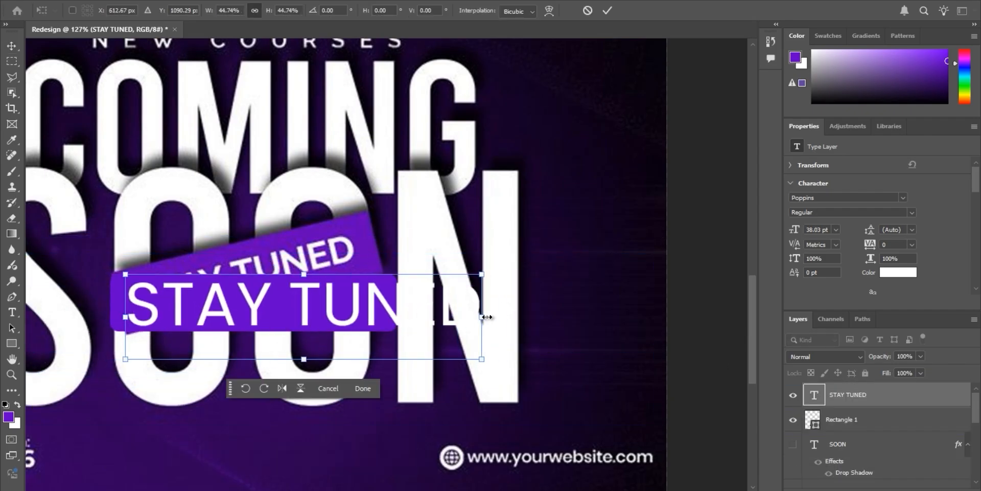
pyautogui.moveTo(482, 315); pyautogui.dragTo(381, 315)
pyautogui.moveTo(329, 311); pyautogui.dragTo(328, 307)
pyautogui.press('Return')
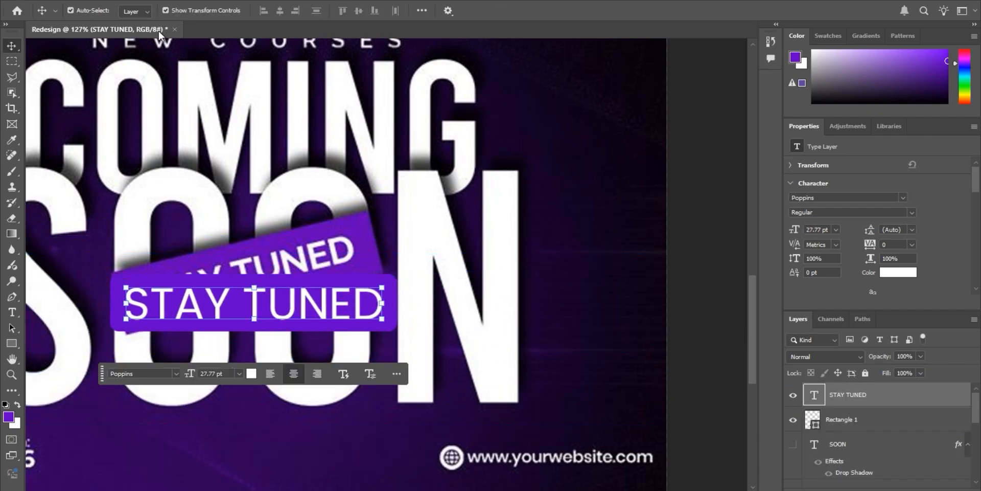
# - Try the Medium weight on the STAY TUNED text and settle on the Poppins Italic style
pyautogui.press('t')
pyautogui.click(230, 10)
pyautogui.click(210, 129)
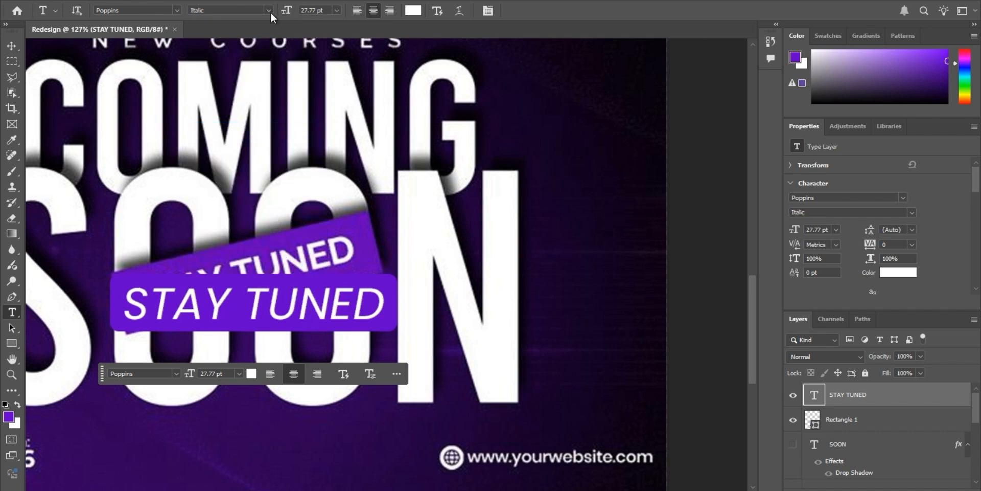
pyautogui.click(230, 11)
pyautogui.click(245, 144)
pyautogui.click(265, 11)
pyautogui.click(252, 159)
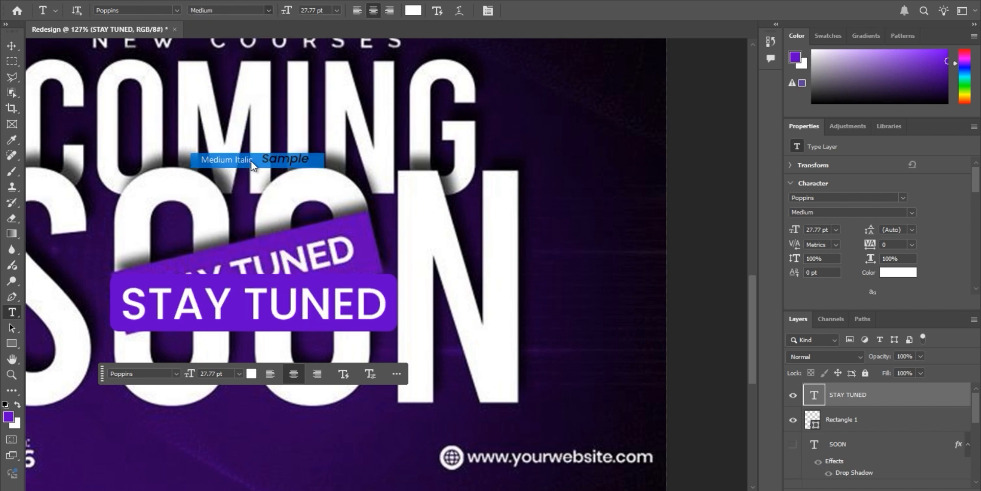
pyautogui.click(230, 10)
pyautogui.click(211, 130)
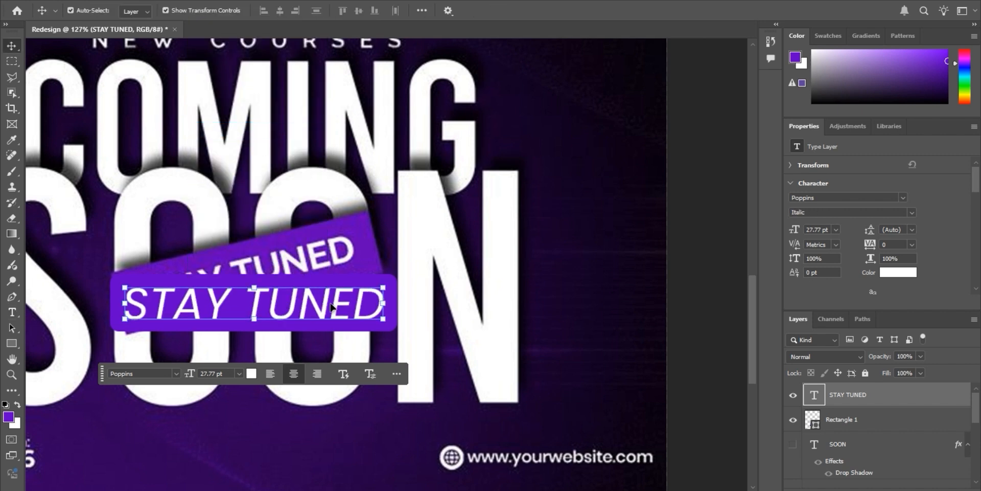
# - Group the STAY TUNED text with Rectangle 1, rotate the group about -14° and scale it to about 92% over the reference banner
pyautogui.click(837, 427)
pyautogui.keyDown('ctrl'); pyautogui.click(813, 420); pyautogui.keyUp('ctrl')
pyautogui.click(854, 403)
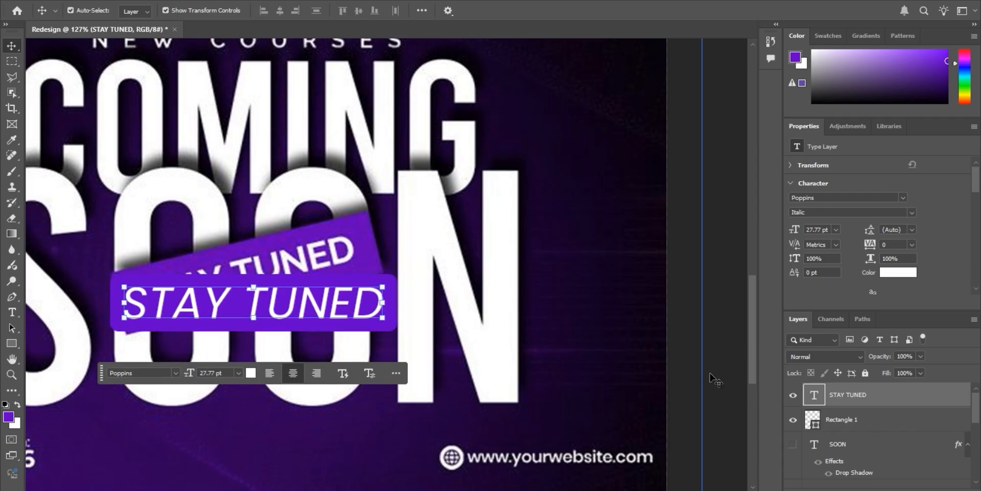
pyautogui.keyDown('shift'); pyautogui.click(841, 419); pyautogui.keyUp('shift')
pyautogui.hotkey('ctrl', 'g')
pyautogui.hotkey('ctrl', 't')
pyautogui.moveTo(412, 272); pyautogui.dragTo(416, 218)
pyautogui.moveTo(332, 270); pyautogui.dragTo(339, 245)
pyautogui.moveTo(423, 213); pyautogui.dragTo(380, 242)
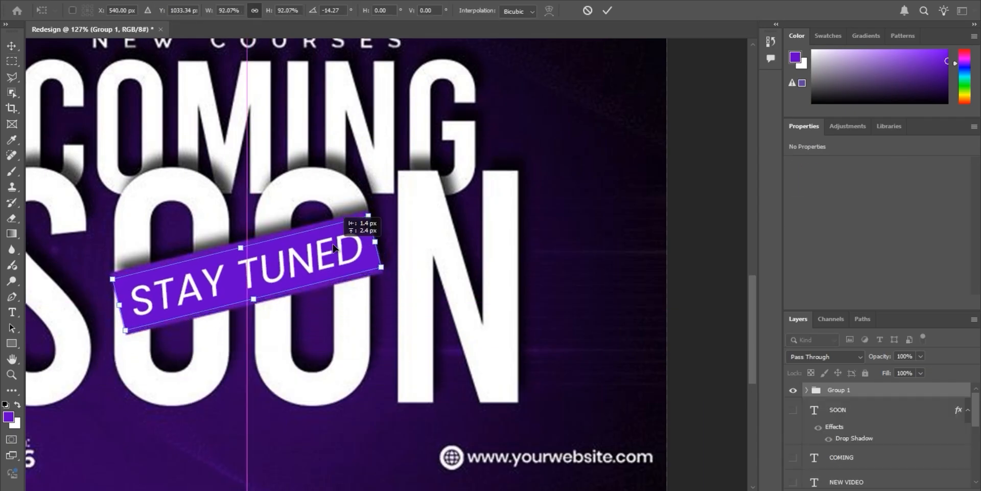
pyautogui.press('Return')
# - Switch to the browser and search Google Images for "cellphone icon png", limiting the results to large images
pyautogui.keyDown('ctrl'); pyautogui.click(506, 243); pyautogui.keyUp('ctrl')
pyautogui.moveTo(506, 243); pyautogui.dragTo(473, 240)
pyautogui.moveTo(473, 240); pyautogui.dragTo(494, 294)
pyautogui.moveTo(179, 423); pyautogui.dragTo(245, 371)
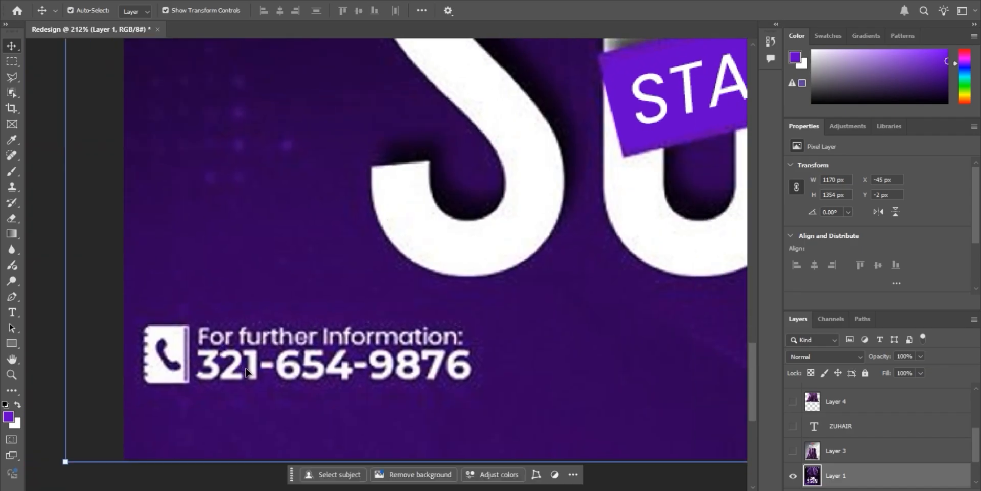
pyautogui.hotkey('alt', 'Tab')
pyautogui.write('cellph')
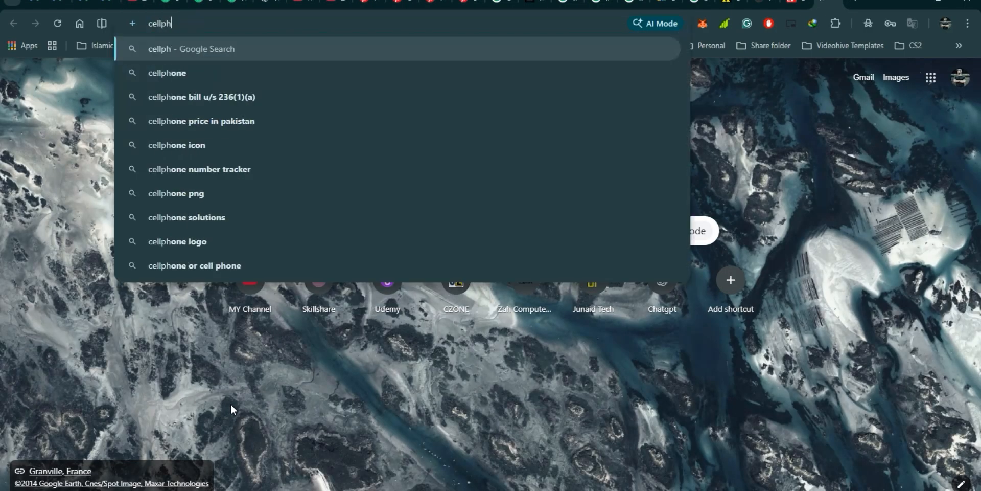
pyautogui.write('one icon png')
pyautogui.press('Return')
pyautogui.click(219, 129)
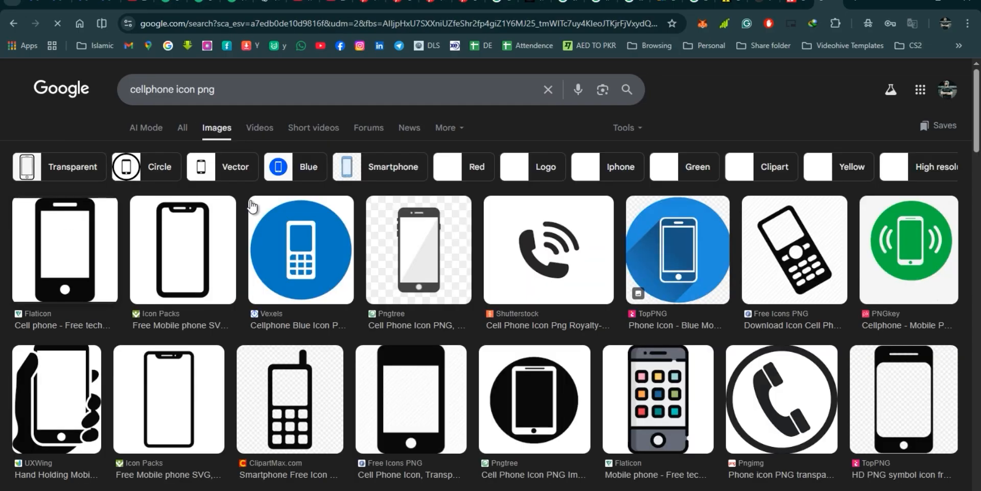
pyautogui.click(627, 127)
pyautogui.moveTo(636, 154)
pyautogui.click(774, 173)
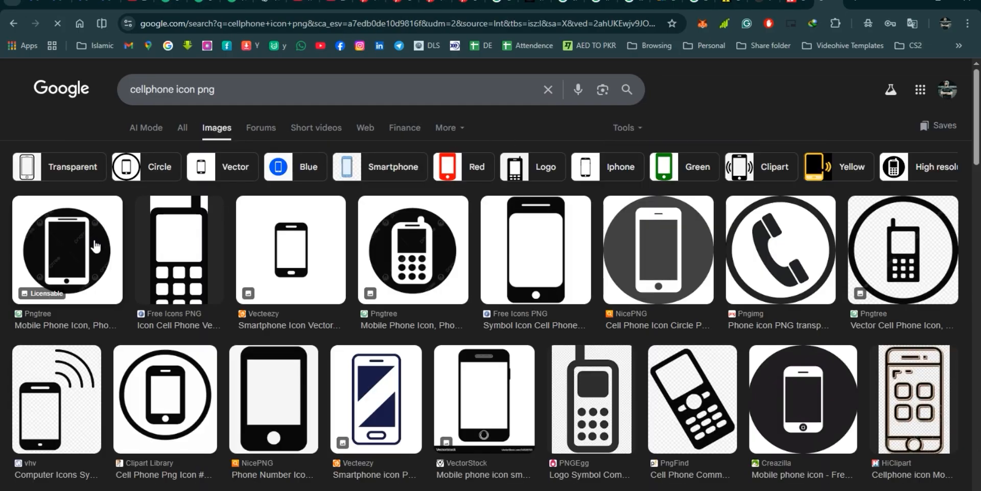
# - Save the Pngimg circled phone handset icon from the image results to the computer
pyautogui.click(810, 256)
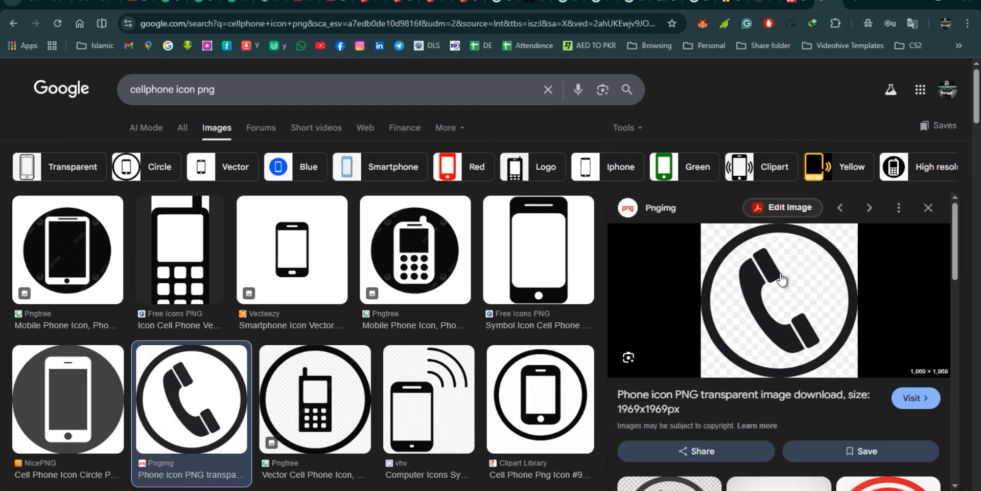
pyautogui.rightClick(807, 254)
pyautogui.click(814, 344)
pyautogui.click(380, 253)
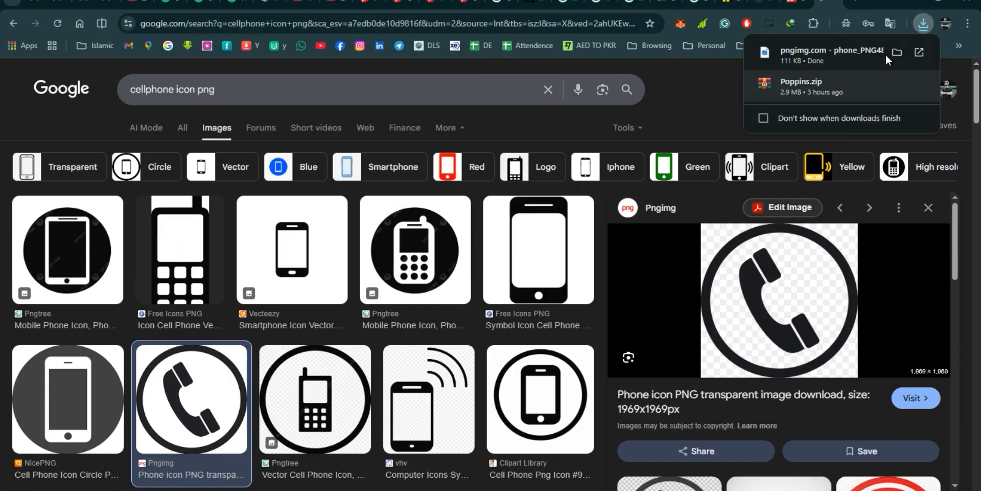
# - Open the downloaded icon's folder and place the phone icon file into the poster in Photoshop
pyautogui.click(895, 51)
pyautogui.hotkey('alt', 'Tab')
pyautogui.hotkey('alt', 'Tab')
pyautogui.moveTo(309, 167); pyautogui.dragTo(330, 307)
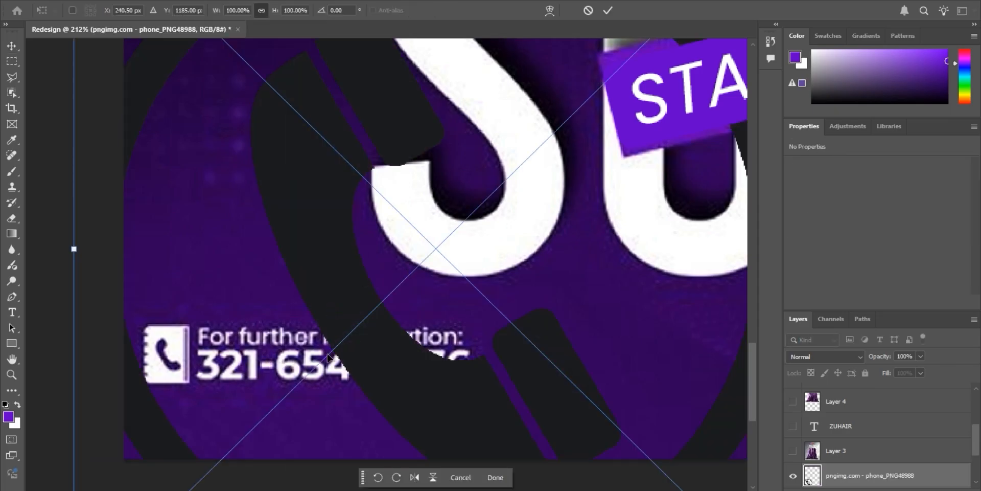
# - Shrink the placed phone icon to about 42 px wide and position it over the reference poster's phone icon
pyautogui.moveTo(330, 358); pyautogui.dragTo(356, 201)
pyautogui.moveTo(100, 451); pyautogui.dragTo(376, 215)
pyautogui.moveTo(425, 175); pyautogui.dragTo(184, 436)
pyautogui.moveTo(114, 458); pyautogui.dragTo(188, 392)
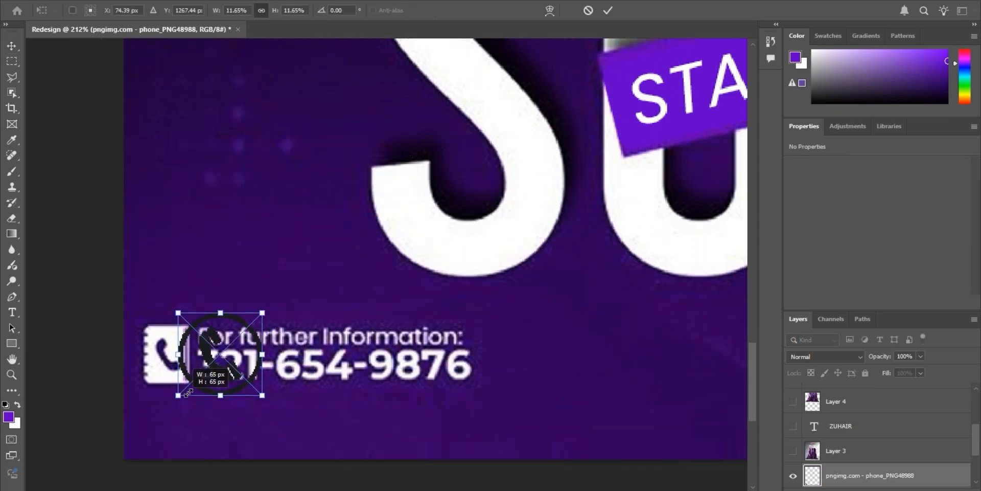
pyautogui.moveTo(159, 356); pyautogui.dragTo(156, 356)
pyautogui.press('Return')
# - Apply a white (ffffff) Color Overlay to the phone icon layer
pyautogui.rightClick(846, 477)
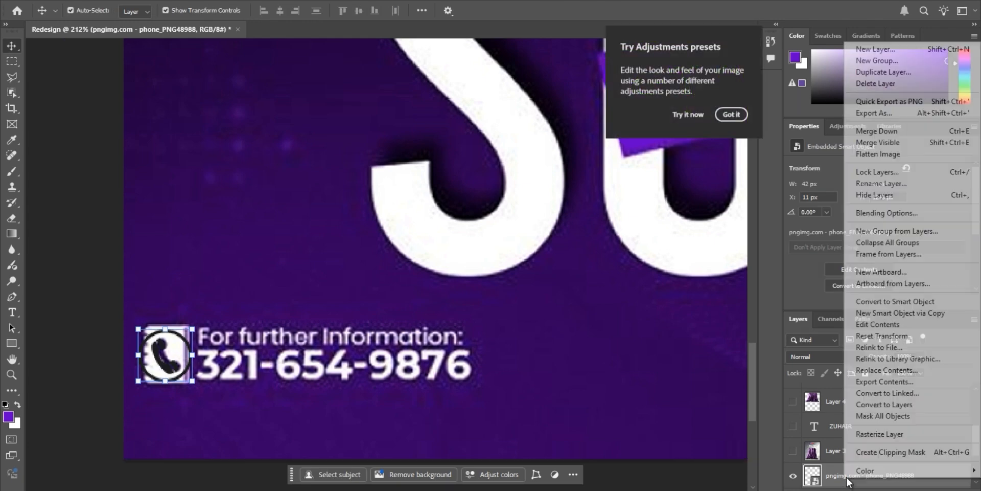
pyautogui.click(866, 212)
pyautogui.click(509, 243)
pyautogui.click(780, 128)
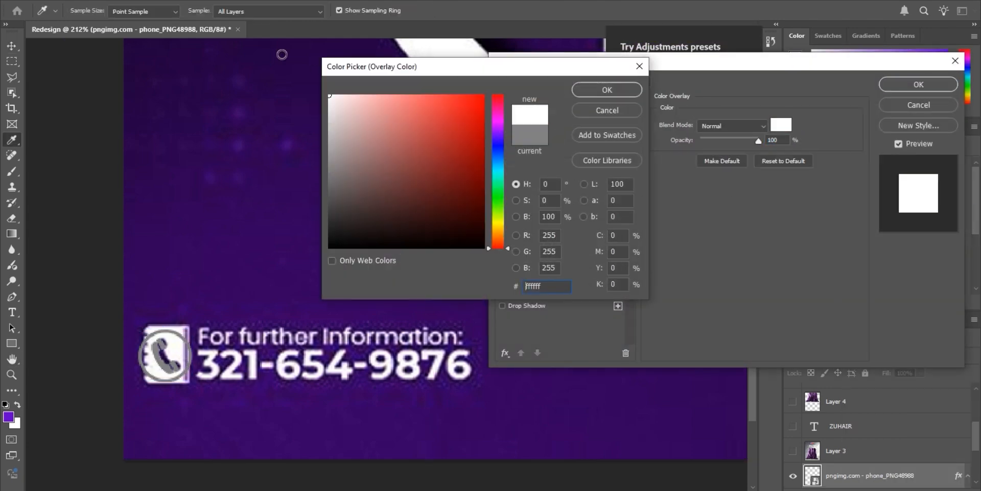
pyautogui.click(333, 101)
pyautogui.click(604, 90)
pyautogui.click(918, 84)
# - Add the text "For further information:" at 12 pt beside the phone icon
pyautogui.click(256, 297)
pyautogui.moveTo(215, 332); pyautogui.dragTo(228, 307)
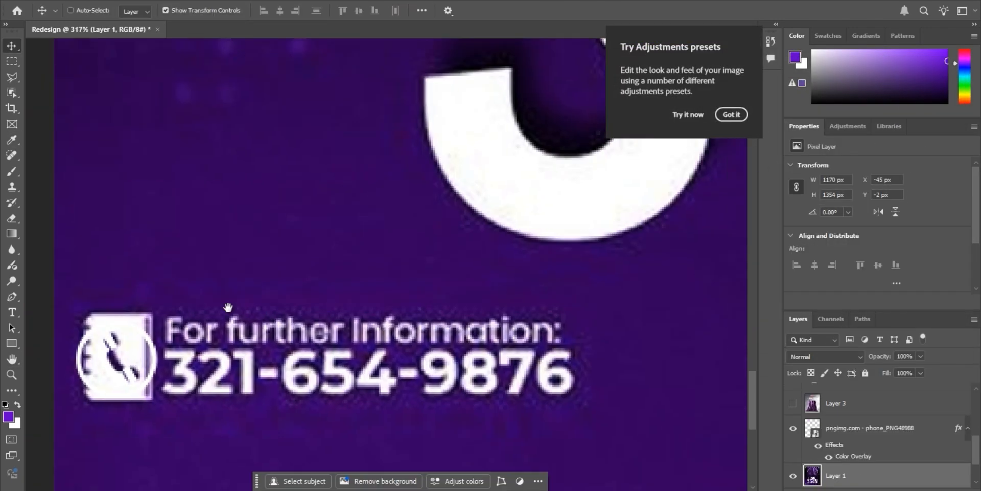
pyautogui.click(13, 312)
pyautogui.click(260, 333)
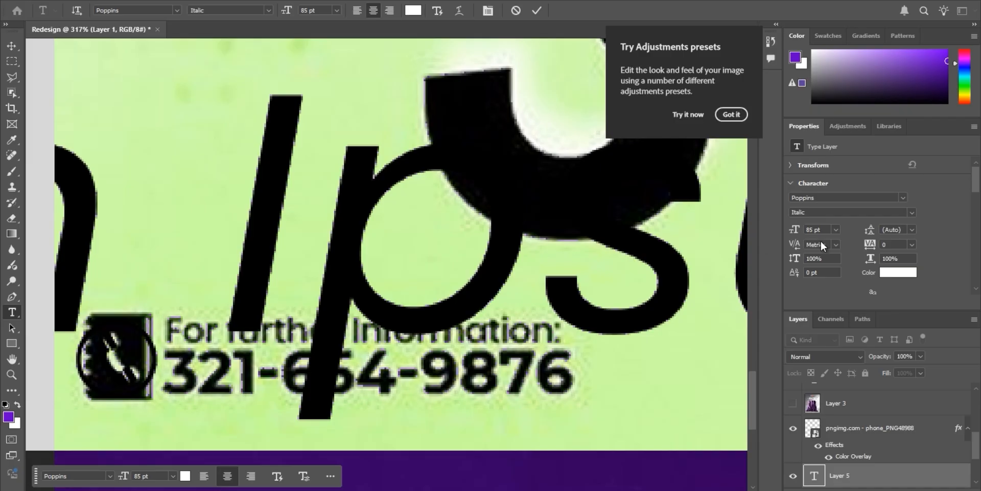
pyautogui.moveTo(795, 230); pyautogui.dragTo(750, 230)
pyautogui.write('F')
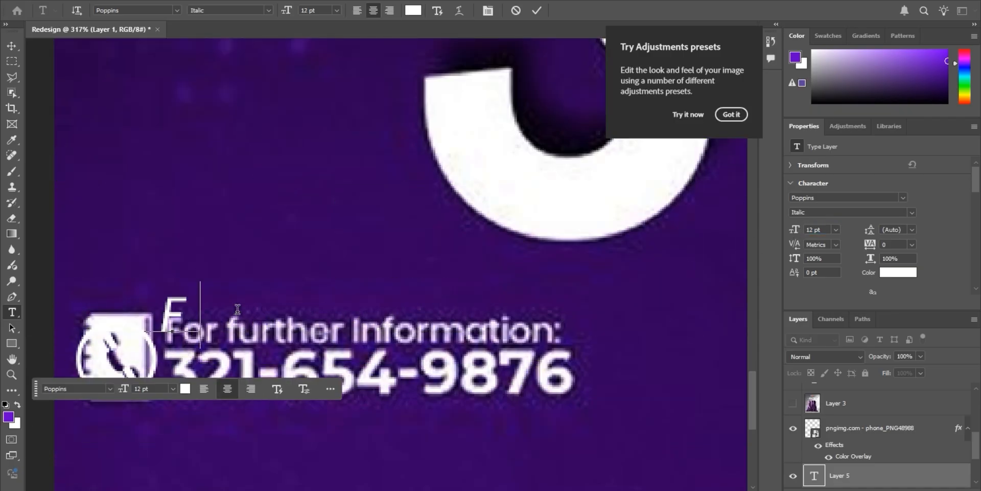
pyautogui.write('or further in')
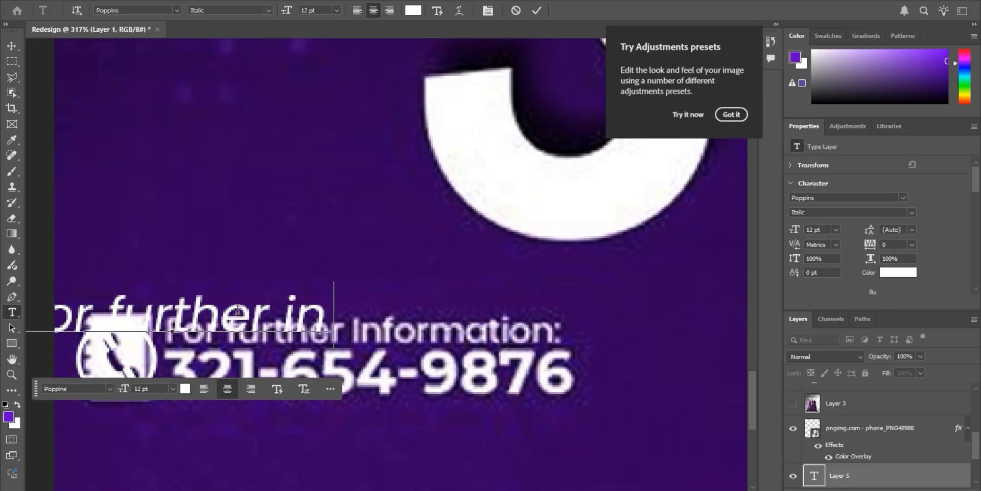
pyautogui.write('formation:')
pyautogui.hotkey('ctrl', 'Return')
# - Set the information text to Poppins Regular and scale it to about 8.63 pt over the matching reference line
pyautogui.click(912, 213)
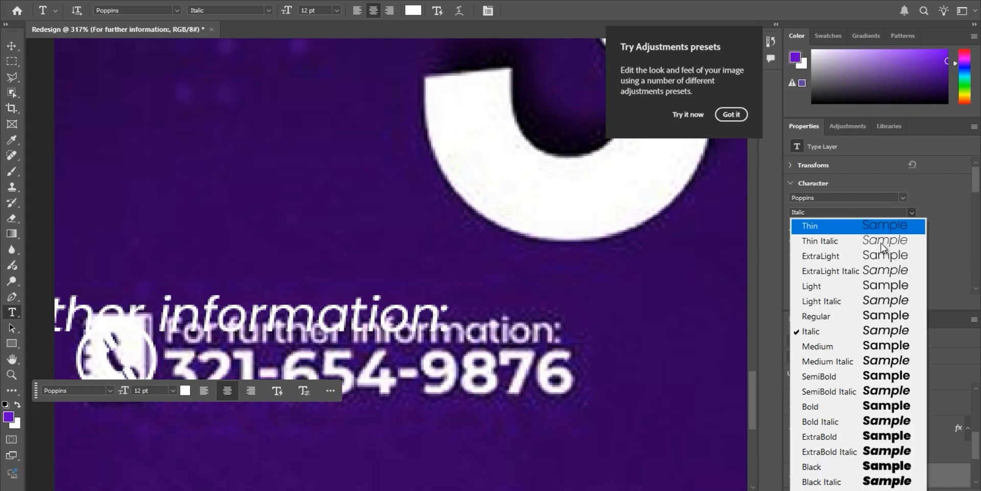
pyautogui.click(880, 317)
pyautogui.press('v')
pyautogui.moveTo(303, 313); pyautogui.dragTo(571, 324)
pyautogui.moveTo(716, 323); pyautogui.dragTo(565, 337)
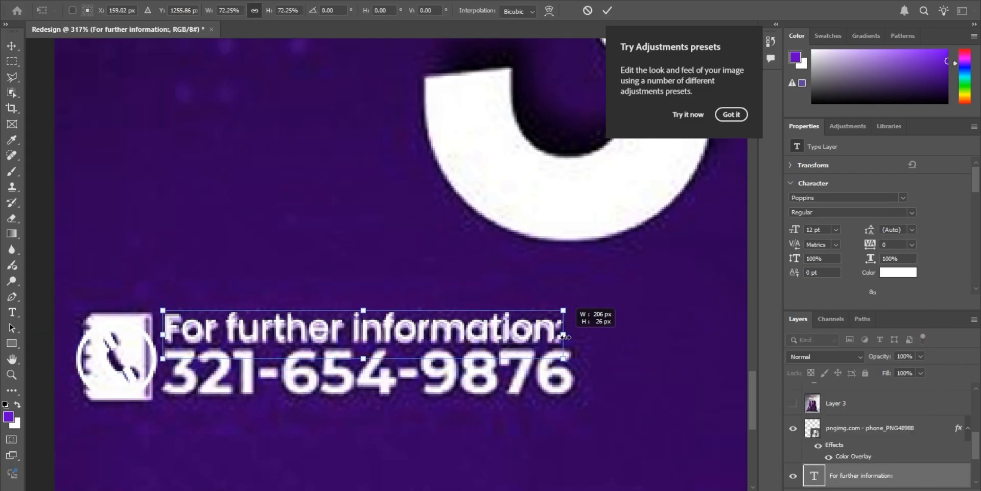
pyautogui.press('Return')
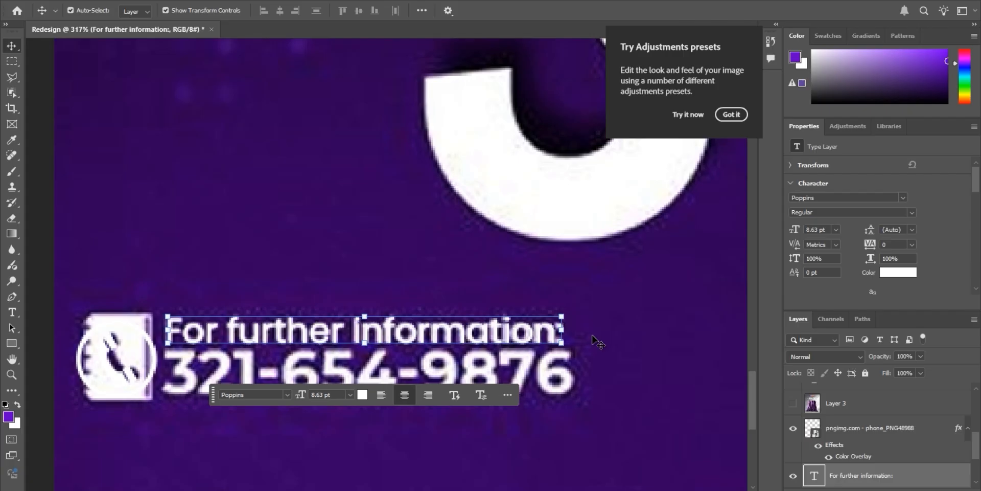
# - Add the contact phone number as a new text layer below the information line
pyautogui.click(605, 335)
pyautogui.moveTo(191, 419); pyautogui.dragTo(182, 343)
pyautogui.press('t')
pyautogui.click(165, 320)
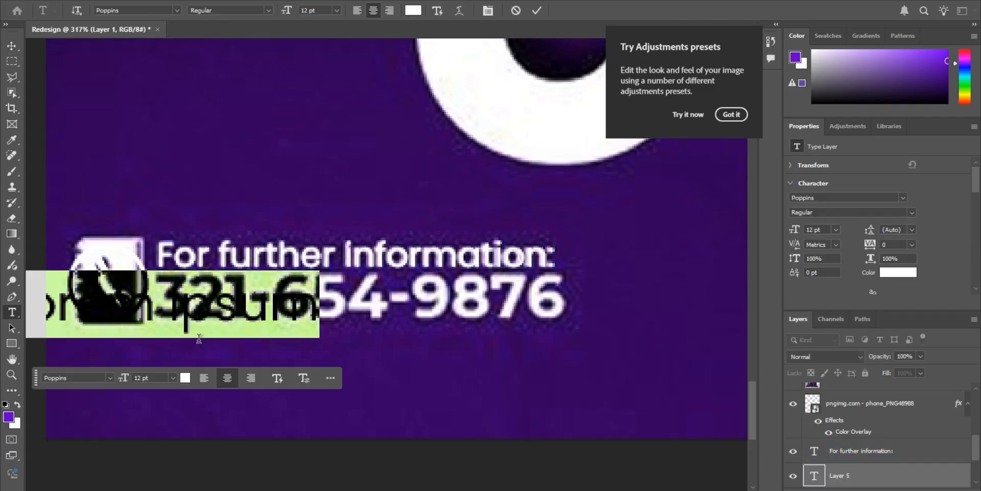
pyautogui.write('000')
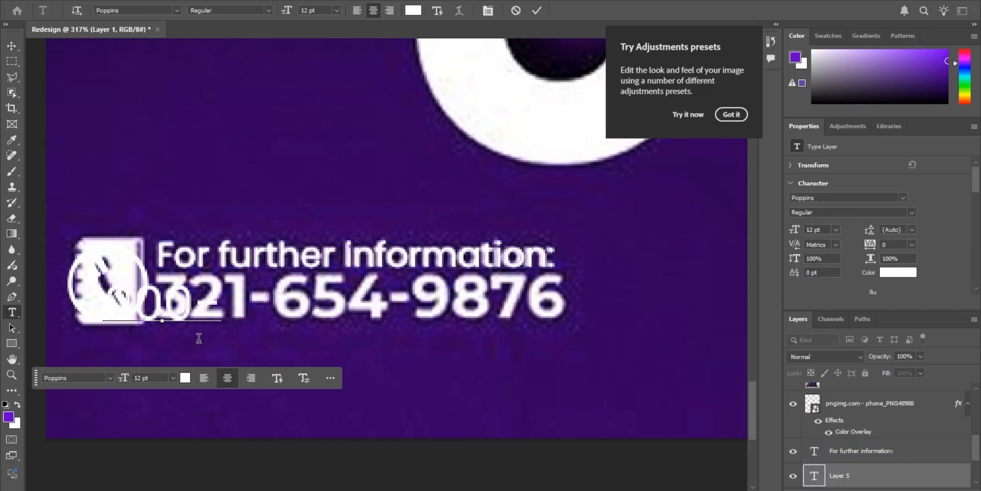
pyautogui.write('-123-1234')
pyautogui.hotkey('ctrl', 'Return')
# - Move the phone number text over the reference number and enlarge it to about 15.78 pt to match its width
pyautogui.press('v')
pyautogui.moveTo(255, 303); pyautogui.dragTo(402, 301)
pyautogui.hotkey('ctrl', 't')
pyautogui.moveTo(467, 307); pyautogui.dragTo(571, 311)
pyautogui.press('Return')
pyautogui.press('t')
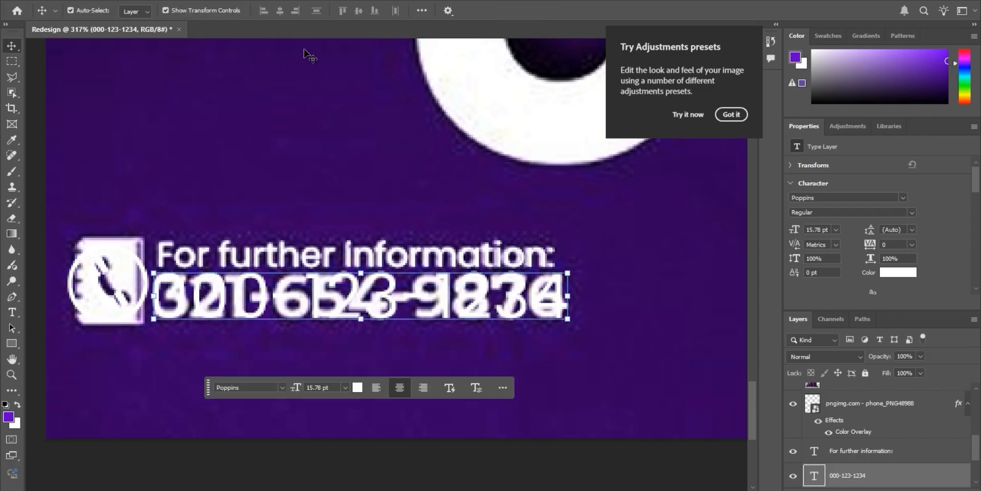
# - Set the phone number text to Poppins Medium and scale it to about 15.37 pt over the reference number
pyautogui.click(229, 10)
pyautogui.click(238, 150)
pyautogui.press('v')
pyautogui.moveTo(327, 299); pyautogui.dragTo(334, 300)
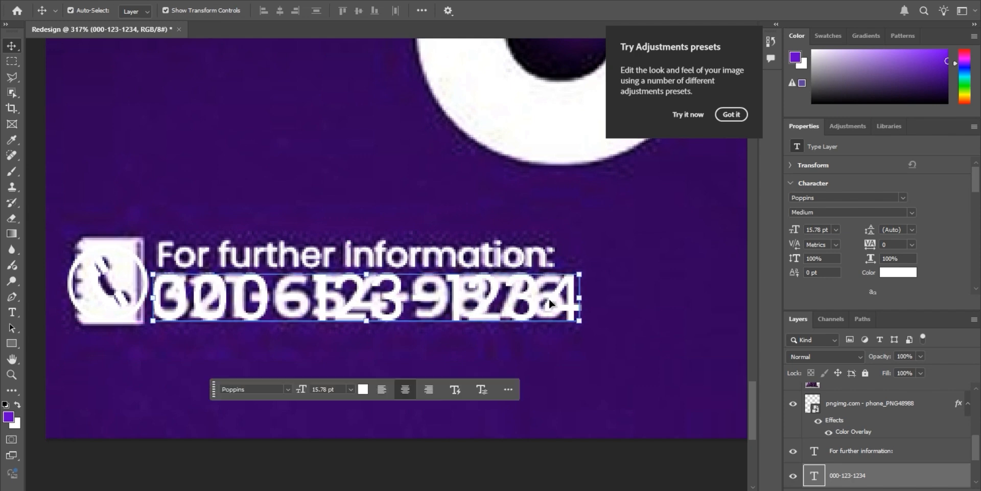
pyautogui.moveTo(584, 298); pyautogui.dragTo(565, 298)
pyautogui.press('Up')
pyautogui.press('Up')
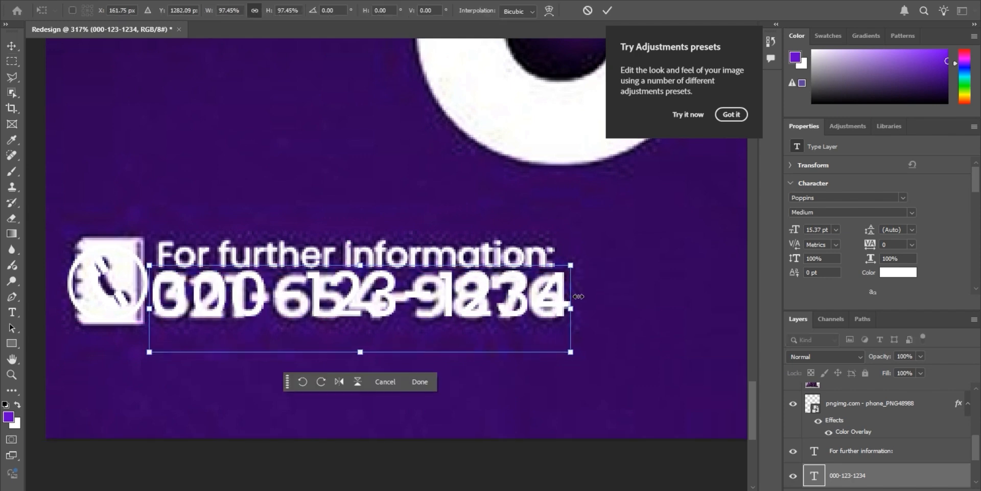
pyautogui.press('Return')
# - Switch to the web browser and search Google Images for "website icon png"
pyautogui.scroll(-4, 562, 278)
pyautogui.moveTo(622, 230); pyautogui.dragTo(210, 263)
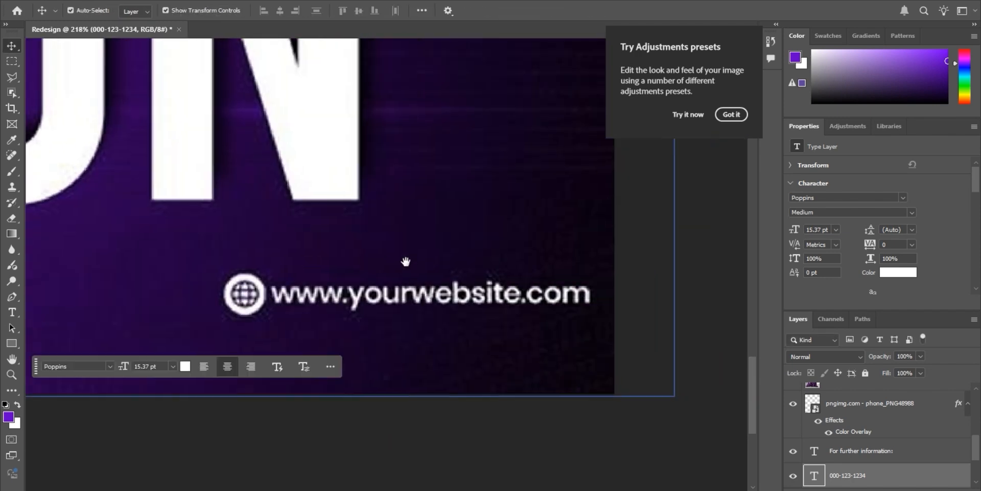
pyautogui.hotkey('alt', 'Tab')
pyautogui.doubleClick(153, 90)
pyautogui.write('website')
pyautogui.press('Return')
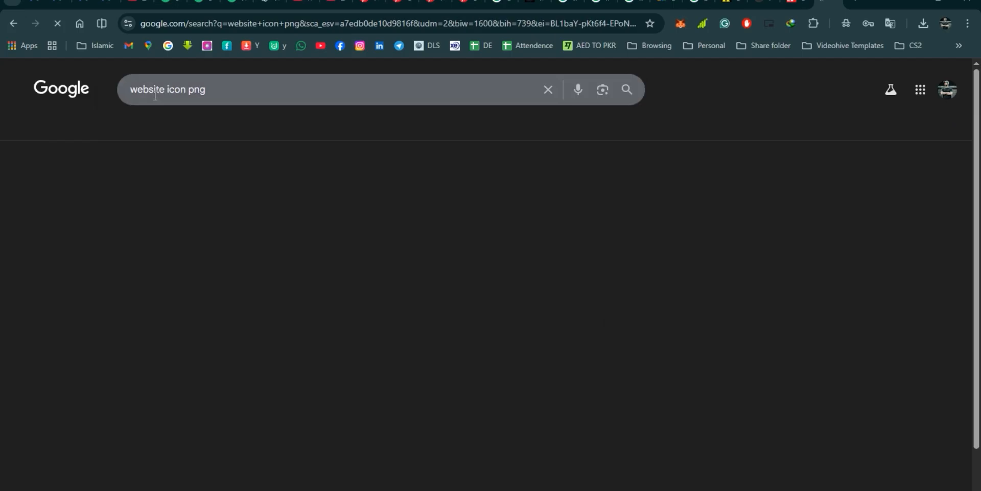
# - Limit the image results to large sizes and copy the blue Icons8 WWW globe image
pyautogui.click(623, 127)
pyautogui.moveTo(655, 154)
pyautogui.click(778, 172)
pyautogui.click(99, 255)
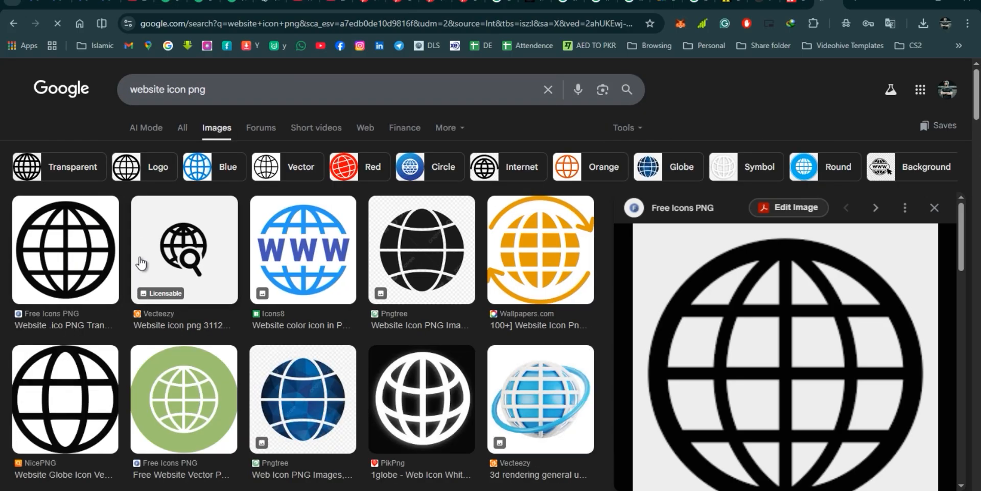
pyautogui.click(295, 257)
pyautogui.rightClick(761, 307)
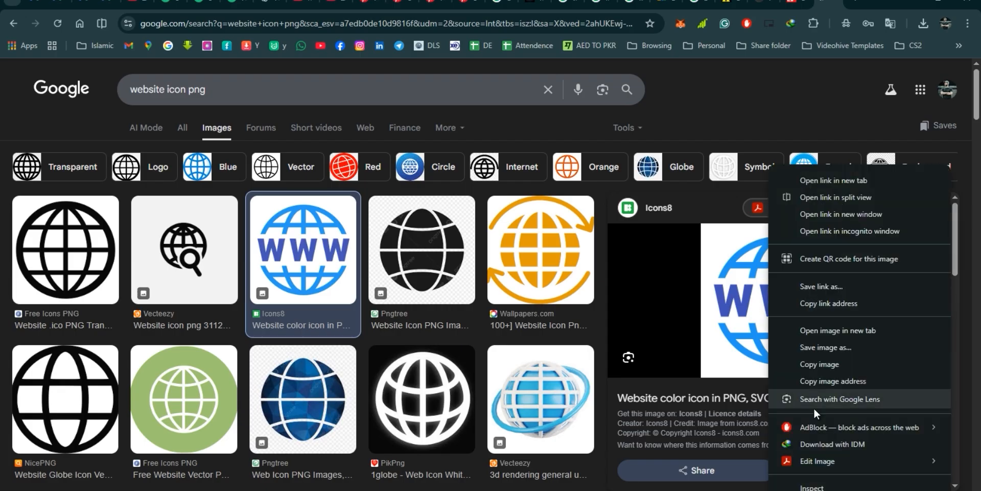
pyautogui.click(820, 360)
# - Paste the globe image into the Photoshop poster and scale it to about 178 px wide near the reference website address
pyautogui.hotkey('alt', 'Tab')
pyautogui.hotkey('ctrl', 'v')
pyautogui.hotkey('ctrl', 't')
pyautogui.moveTo(407, 245); pyautogui.dragTo(143, 80)
pyautogui.moveTo(194, 127); pyautogui.dragTo(259, 221)
pyautogui.moveTo(177, 77); pyautogui.dragTo(545, 412)
pyautogui.moveTo(608, 460); pyautogui.dragTo(540, 392)
pyautogui.moveTo(496, 278); pyautogui.dragTo(284, 290)
pyautogui.press('Return')
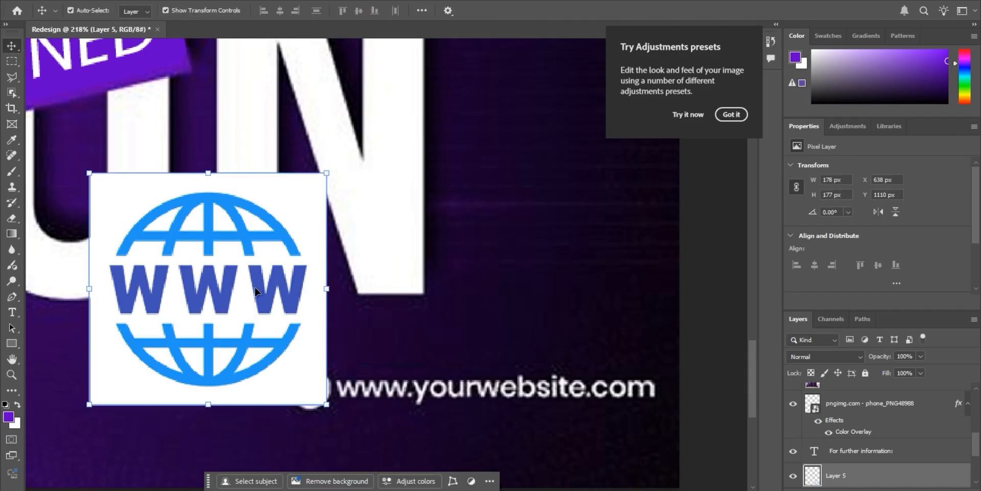
pyautogui.click(140, 1)
pyautogui.click(179, 135)
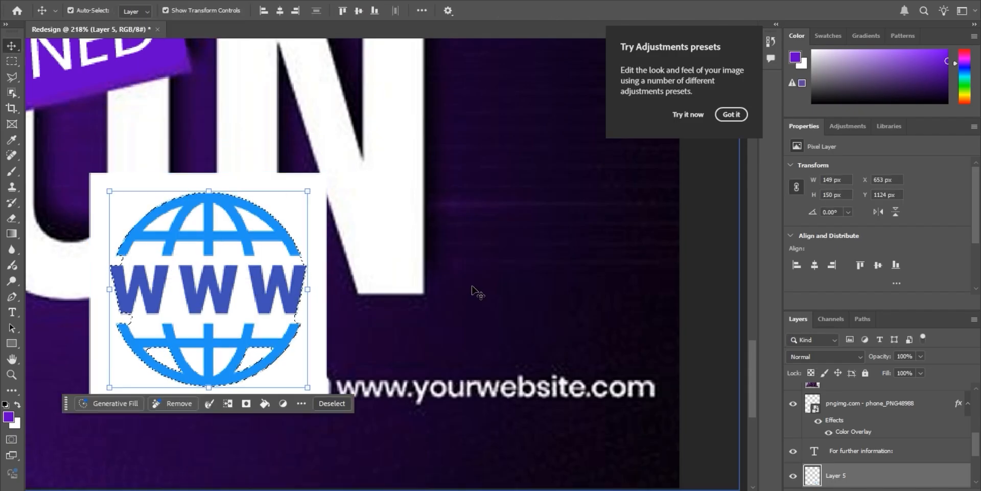
pyautogui.hotkey('ctrl', 'd')
# - Select the blue globe parts and WWW letters with the Magic Wand tool and copy them to a new layer
pyautogui.click(12, 92)
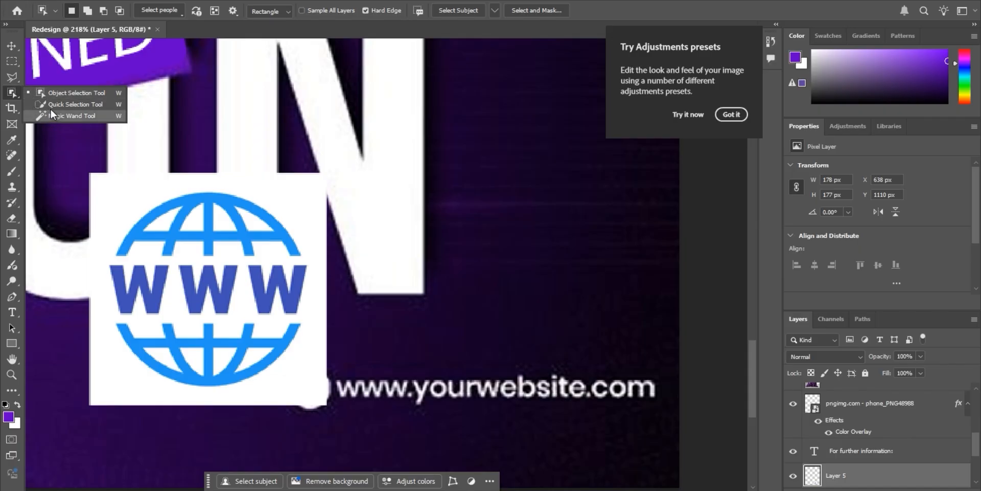
pyautogui.click(72, 115)
pyautogui.click(214, 250)
pyautogui.keyDown('shift'); pyautogui.click(261, 293); pyautogui.keyUp('shift')
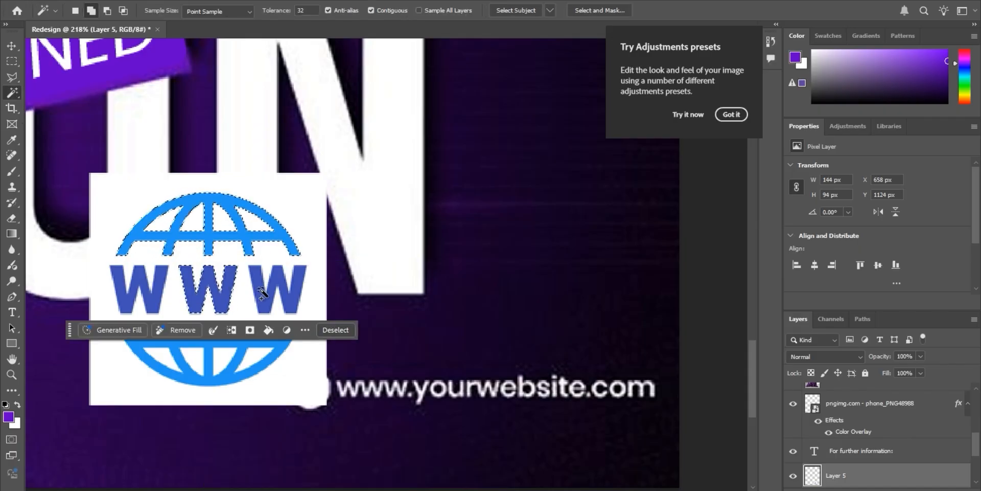
pyautogui.keyDown('shift'); pyautogui.click(194, 354); pyautogui.keyUp('shift')
pyautogui.hotkey('ctrl', 'j')
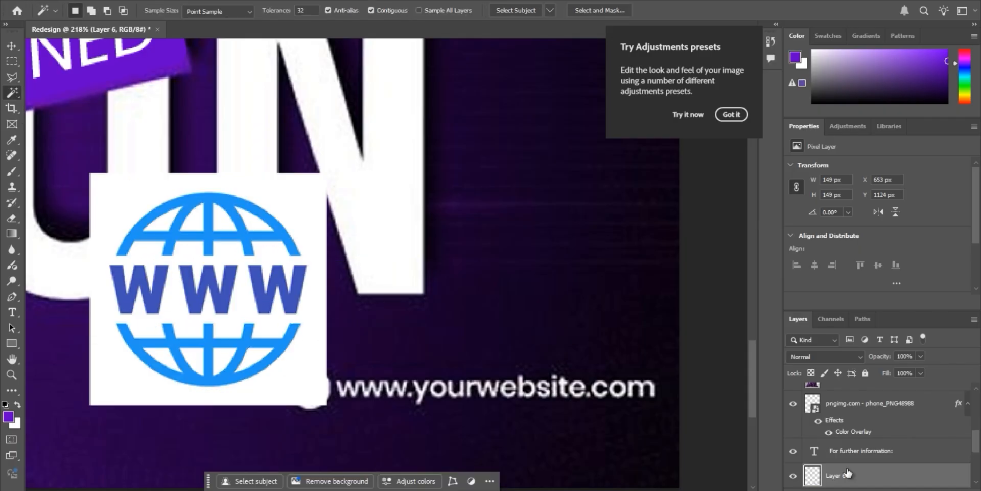
# - Delete the original globe layer with the white background, keeping the extracted icon layer
pyautogui.scroll(-1, 847, 473)
pyautogui.click(843, 468)
pyautogui.press('Delete')
pyautogui.rightClick(842, 443)
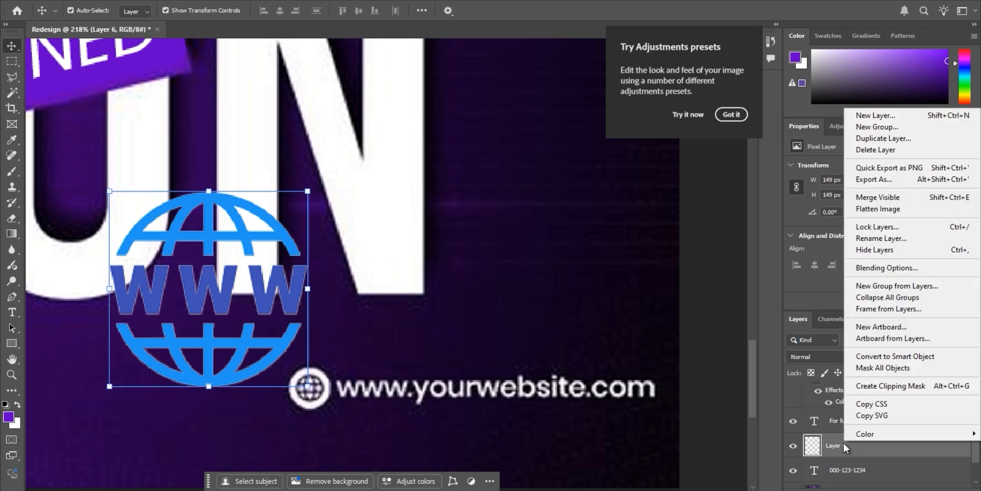
pyautogui.click(842, 443)
# - Move the extracted globe over the reference website icon and scale it to about 23% to match
pyautogui.moveTo(243, 231); pyautogui.dragTo(351, 329)
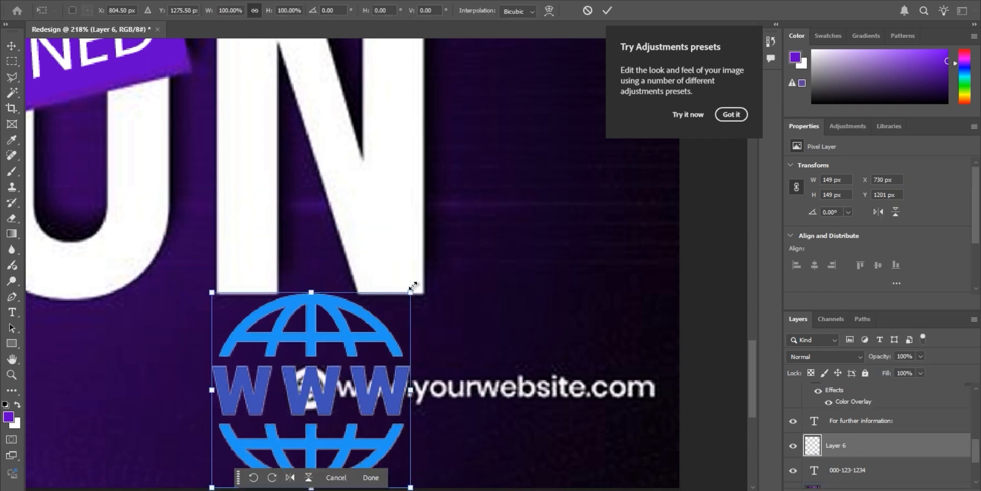
pyautogui.moveTo(414, 287); pyautogui.dragTo(333, 360)
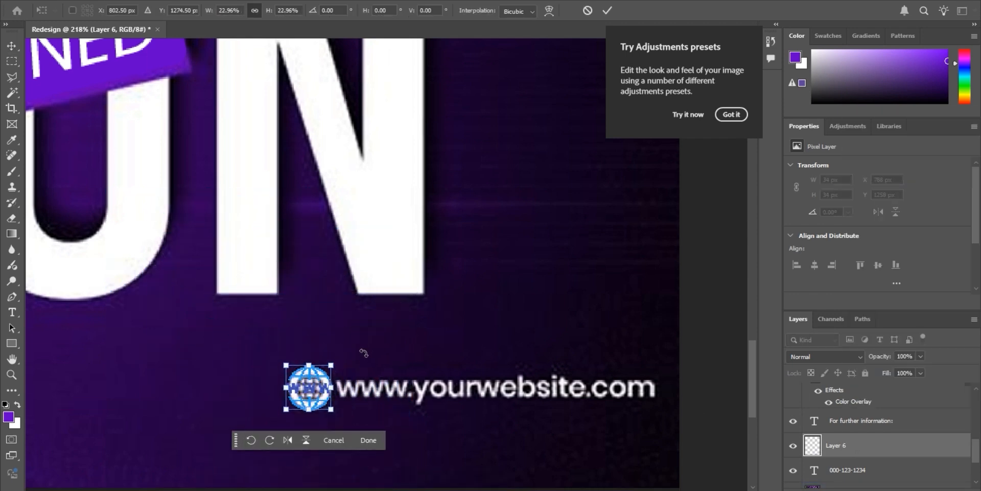
pyautogui.press('Return')
pyautogui.press('t')
pyautogui.click(348, 400)
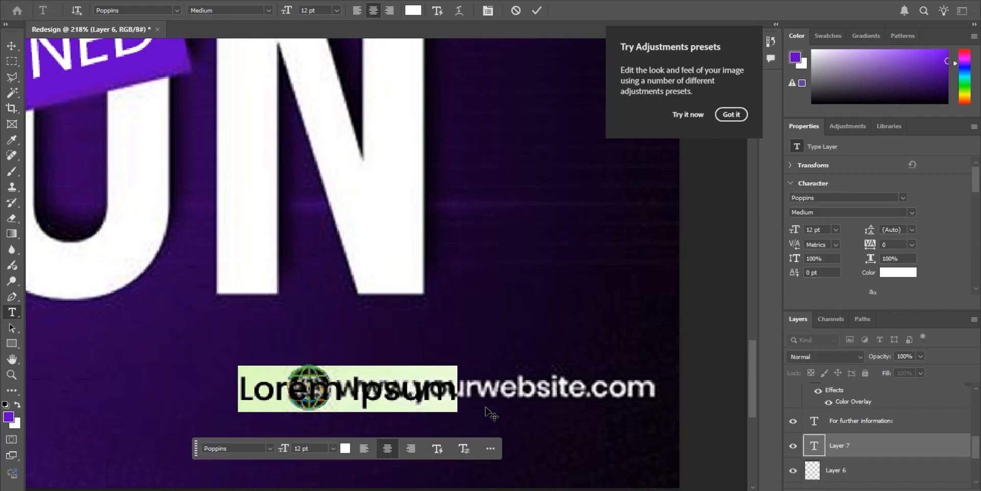
pyautogui.write('www.your')
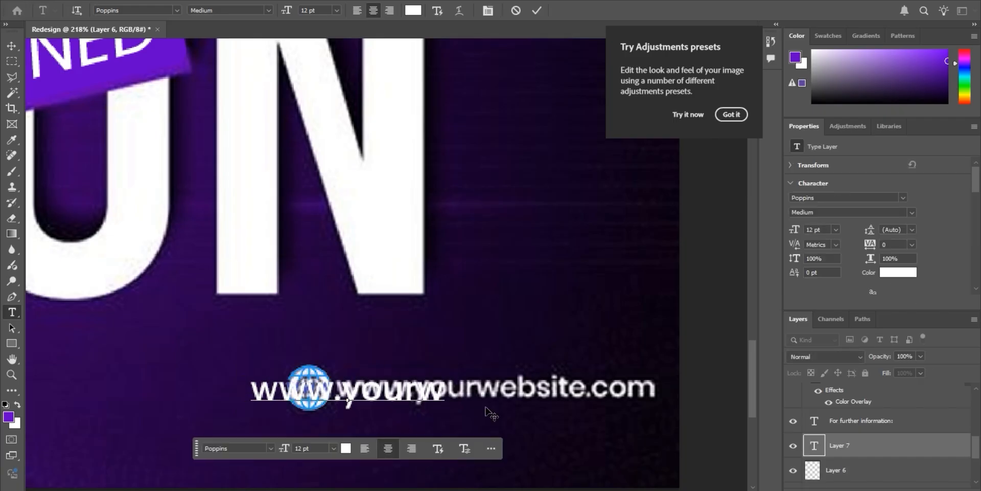
pyautogui.write('website.com')
pyautogui.hotkey('ctrl', 'Return')
pyautogui.press('v')
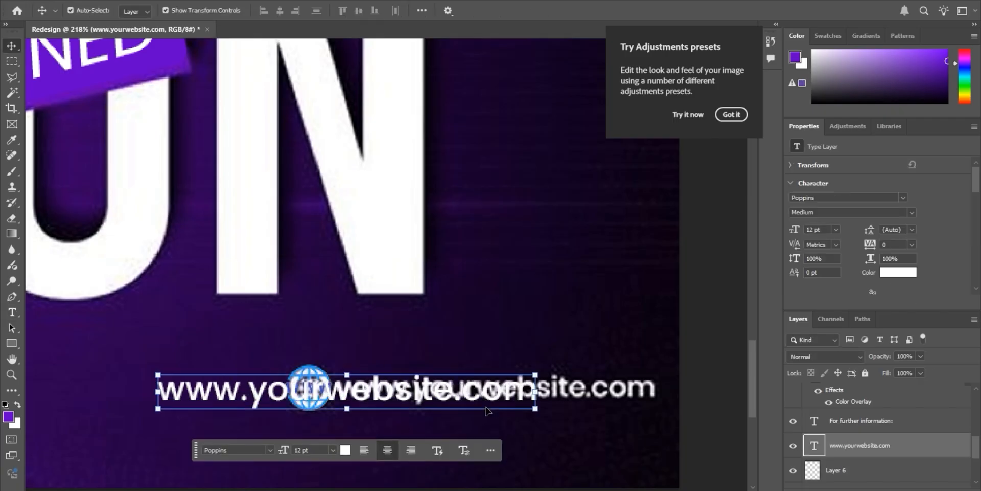
# - Move the website text over the reference address and scale it to about 10.12 pt to match its width
pyautogui.hotkey('shift', 'Right')
pyautogui.hotkey('shift', 'Right')
pyautogui.hotkey('shift', 'Right')
pyautogui.hotkey('shift', 'Right')
pyautogui.hotkey('shift', 'Right')
pyautogui.hotkey('shift', 'Right')
pyautogui.hotkey('shift', 'Right')
pyautogui.hotkey('shift', 'Right')
pyautogui.hotkey('shift', 'Right')
pyautogui.hotkey('shift', 'Right')
pyautogui.hotkey('shift', 'Right')
pyautogui.hotkey('shift', 'Right')
pyautogui.hotkey('shift', 'Right')
pyautogui.hotkey('shift', 'Right')
pyautogui.hotkey('shift', 'Right')
pyautogui.hotkey('shift', 'Right')
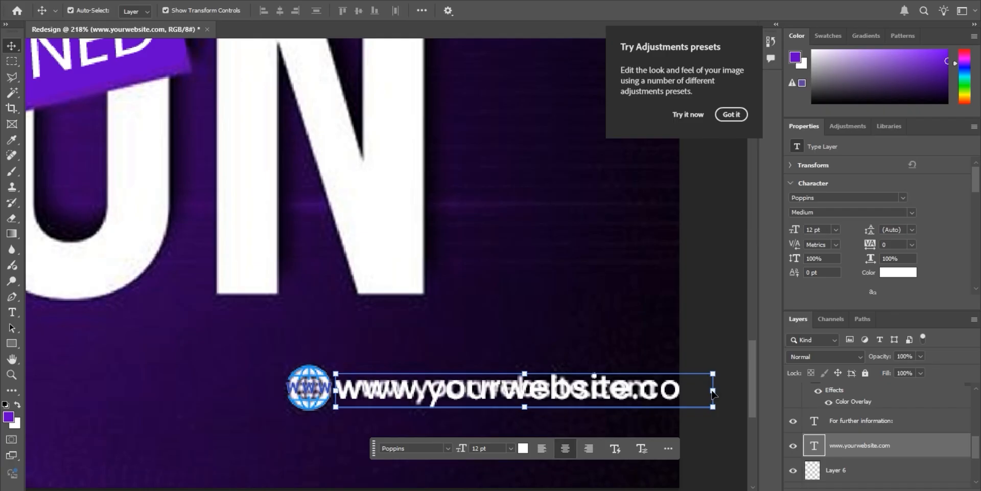
pyautogui.moveTo(713, 391); pyautogui.dragTo(659, 393)
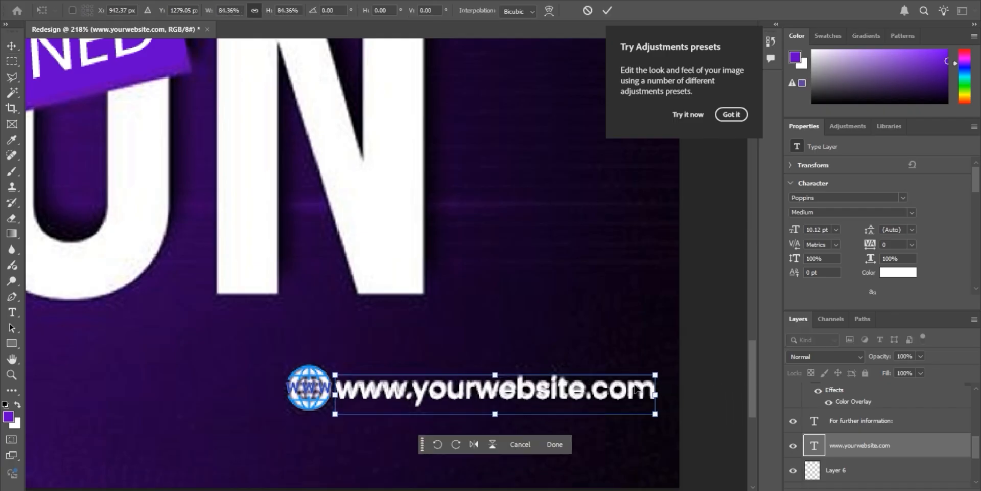
pyautogui.press('Return')
# - Add the text "YOUR LOGO" in Poppins Medium at 12 pt over the poster's reference logo
pyautogui.hotkey('ctrl', '0')
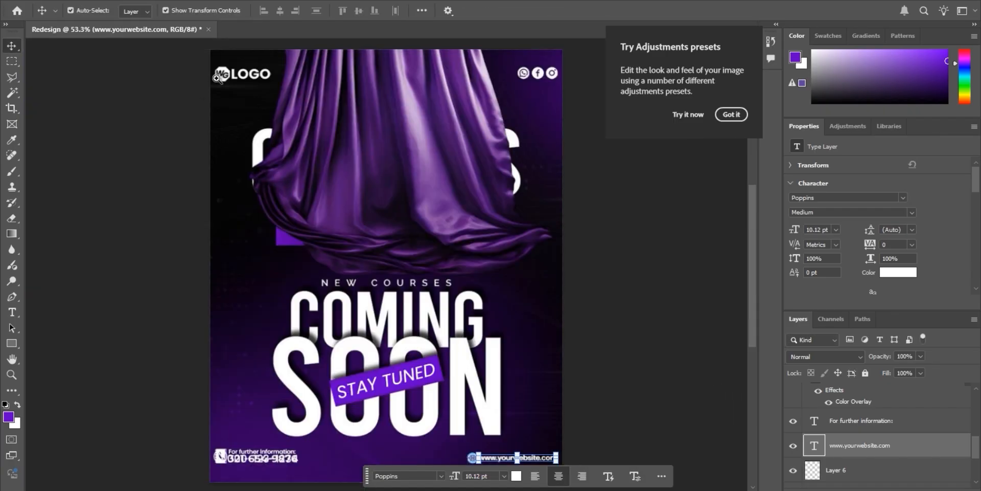
pyautogui.scroll(6, 217, 77)
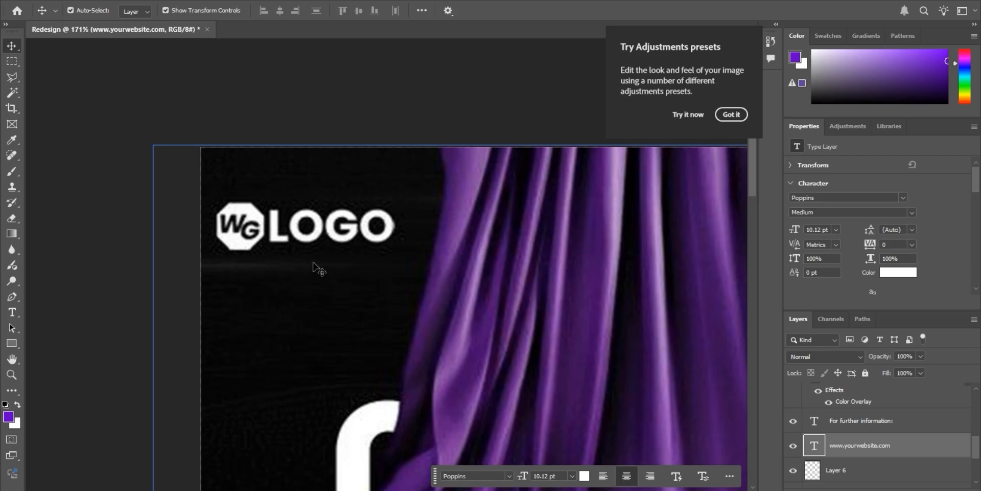
pyautogui.scroll(-4, 517, 280)
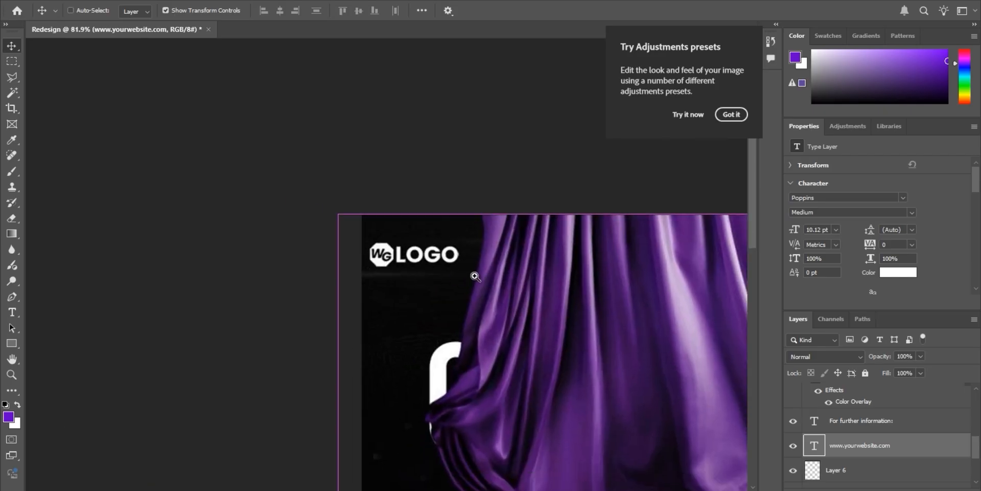
pyautogui.scroll(7, 473, 276)
pyautogui.click(287, 217)
pyautogui.write('YOUR LOGO')
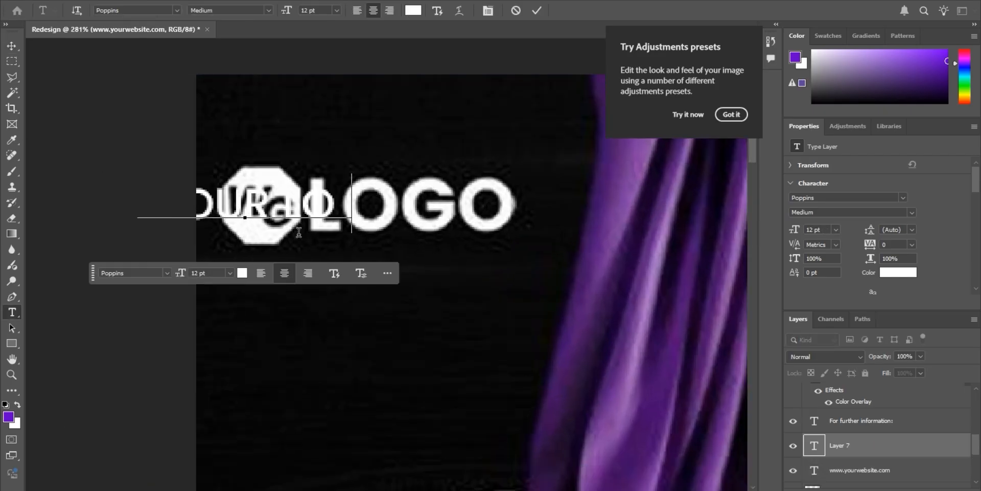
pyautogui.hotkey('ctrl', 'Return')
# - Fit the YOUR LOGO text over the reference logo and give it a heavier Poppins weight
pyautogui.press('v')
pyautogui.moveTo(329, 214); pyautogui.dragTo(520, 218)
pyautogui.press('Return')
pyautogui.press('t')
pyautogui.click(269, 10)
pyautogui.click(249, 207)
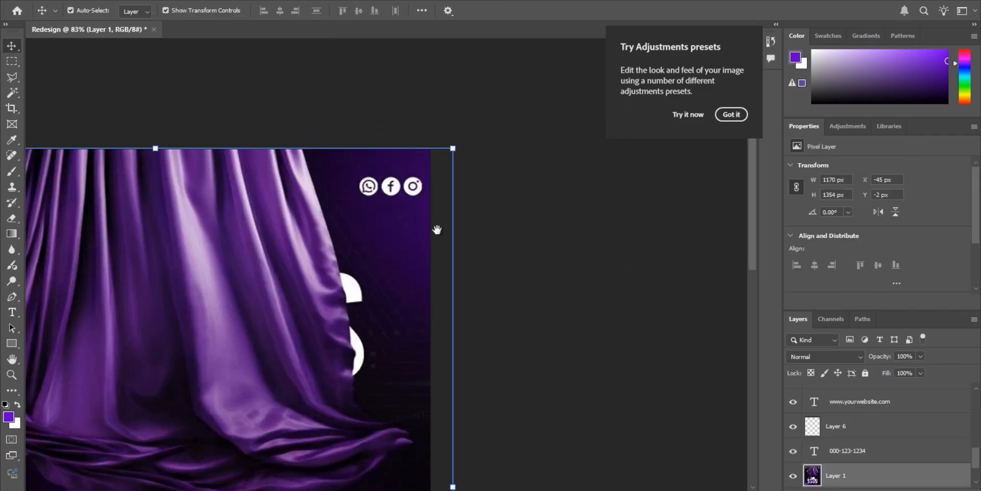
# - Switch to the browser and save the WhatsApp, Instagram and square Facebook logo images to the Downloads folder
pyautogui.scroll(3, 333, 208)
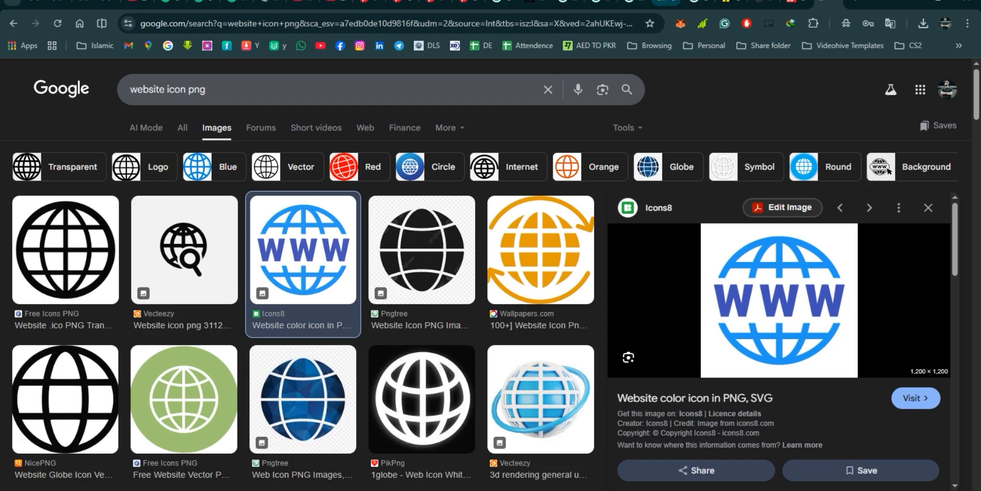
pyautogui.click(568, 2)
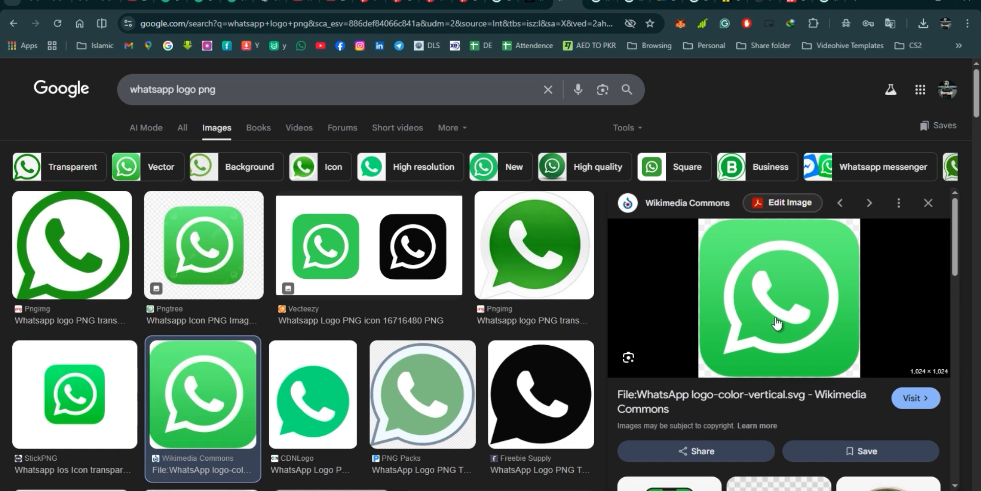
pyautogui.rightClick(777, 323)
pyautogui.click(826, 351)
pyautogui.press('Return')
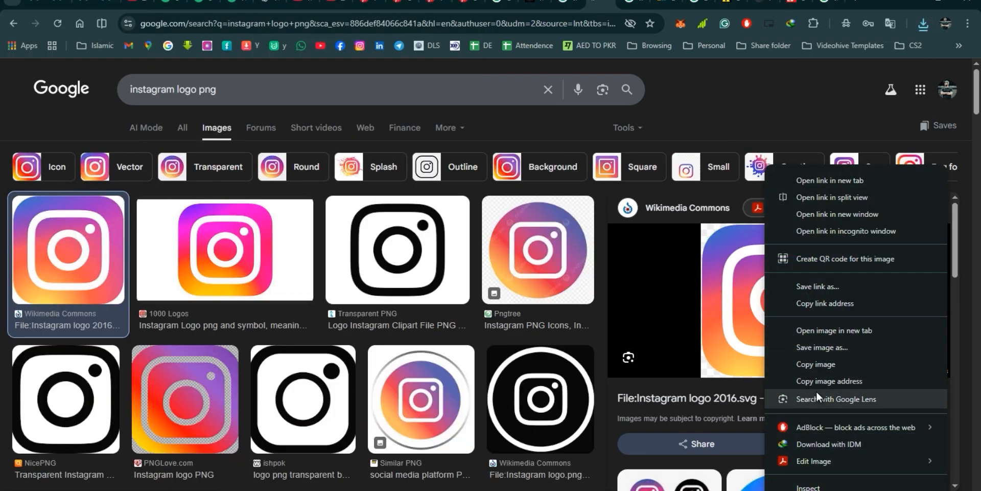
pyautogui.click(821, 347)
pyautogui.press('Return')
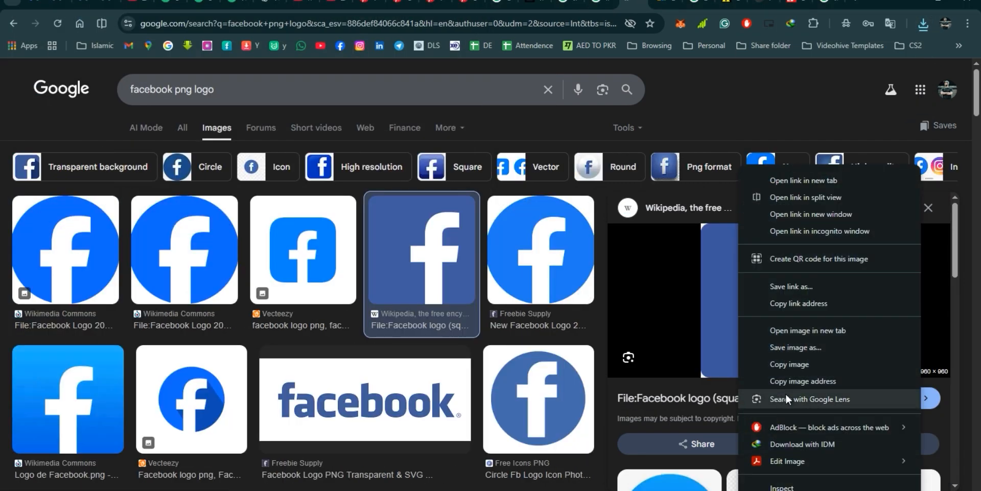
pyautogui.click(838, 348)
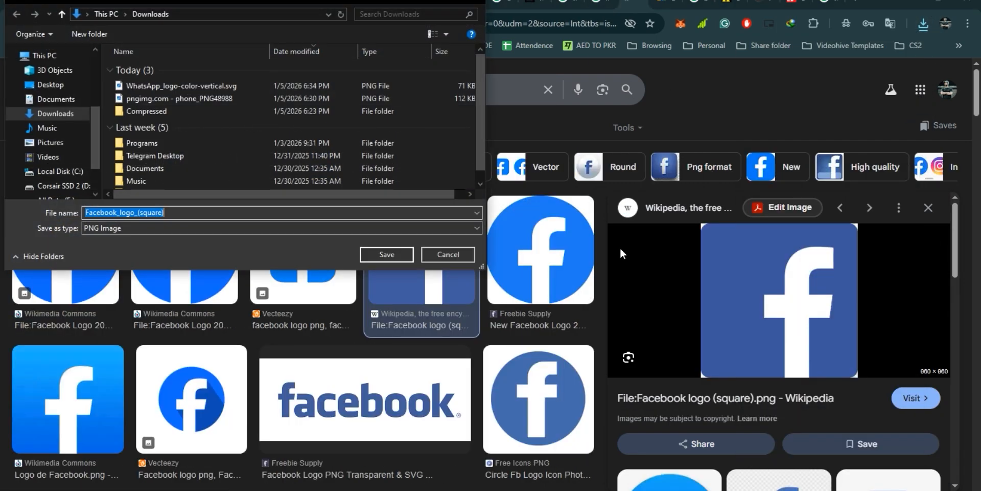
pyautogui.press('Return')
# - Open the Downloads folder and place the saved Facebook, Instagram and WhatsApp logo files together in the Photoshop poster
pyautogui.click(922, 23)
pyautogui.click(941, 77)
pyautogui.keyDown('shift'); pyautogui.click(272, 189); pyautogui.keyUp('shift')
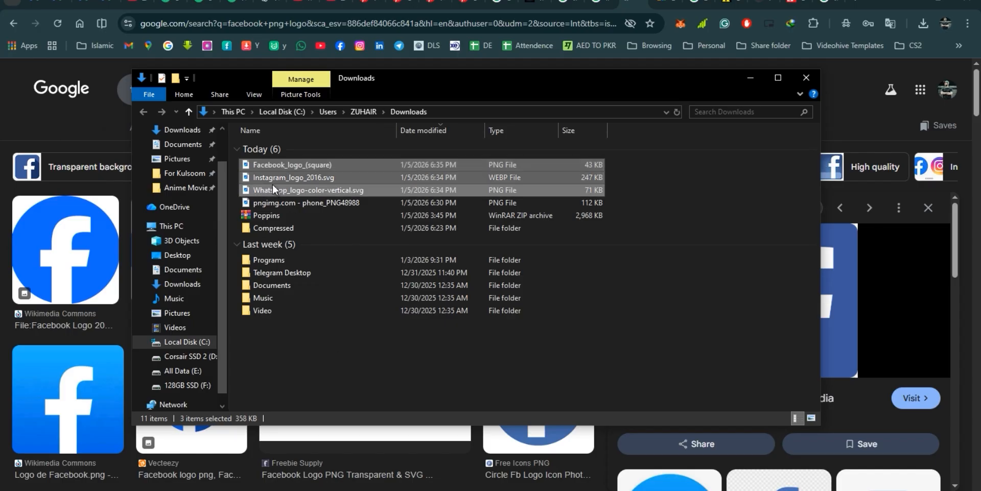
pyautogui.moveTo(427, 488); pyautogui.dragTo(350, 270)
pyautogui.scroll(-10, 386, 240)
pyautogui.press('Return')
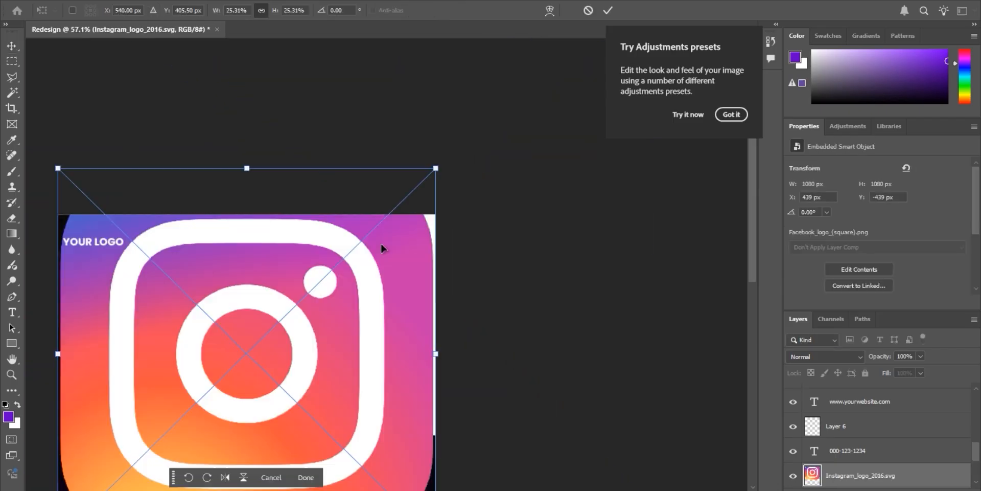
pyautogui.press('Return')
pyautogui.press('Return')
# - Select the three social logo layers, scale them down together and place them near the reference social icons
pyautogui.scroll(-3, 855, 450)
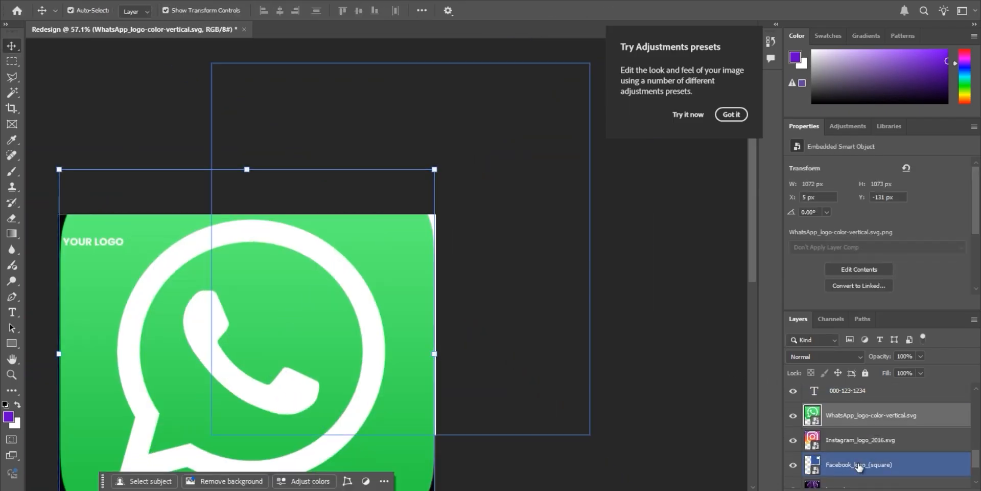
pyautogui.keyDown('shift'); pyautogui.click(859, 465); pyautogui.keyUp('shift')
pyautogui.hotkey('ctrl', 't')
pyautogui.moveTo(377, 202); pyautogui.dragTo(355, 201)
pyautogui.moveTo(184, 120); pyautogui.dragTo(317, 238)
pyautogui.moveTo(351, 276); pyautogui.dragTo(371, 266)
pyautogui.press('Return')
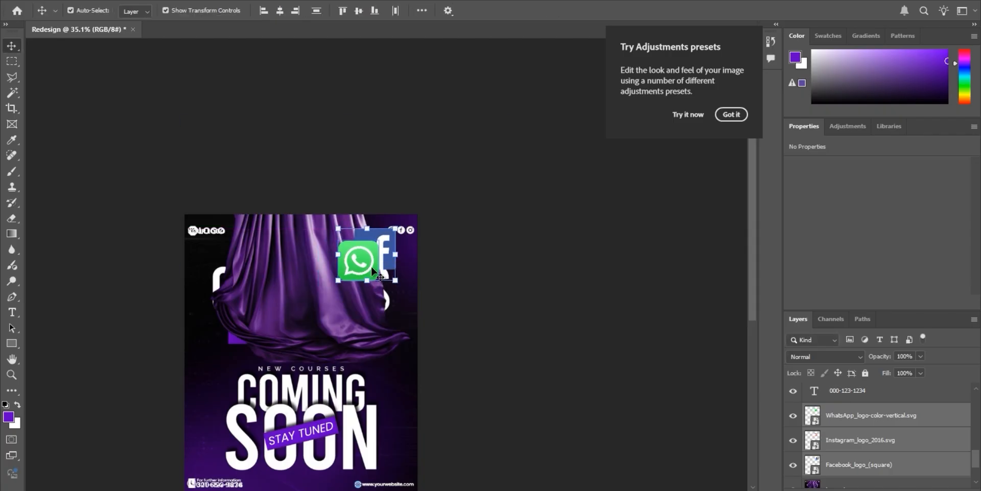
# - Stack the WhatsApp, Instagram and Facebook logos on the same spot over the curtain, clear of the reference social icons
pyautogui.moveTo(307, 220); pyautogui.dragTo(395, 237)
pyautogui.moveTo(706, 292); pyautogui.dragTo(443, 195)
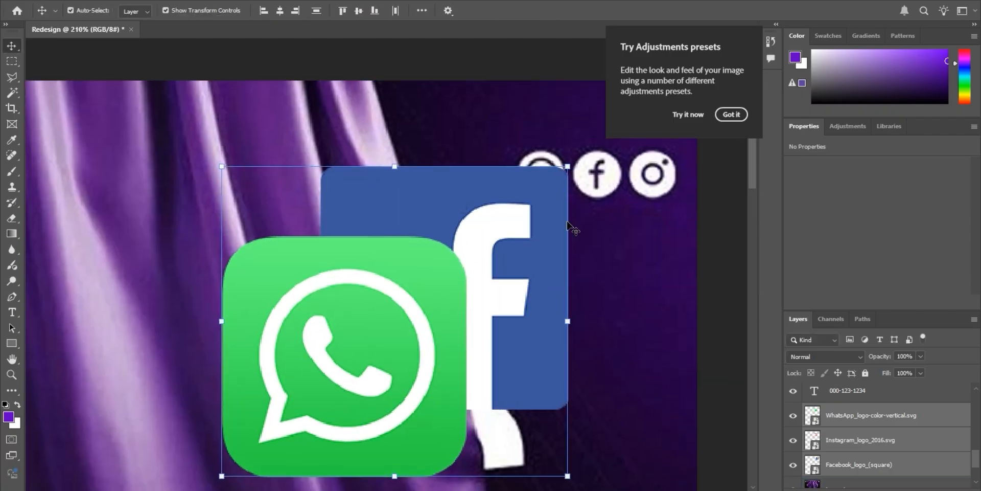
pyautogui.click(402, 329)
pyautogui.moveTo(403, 329); pyautogui.dragTo(268, 274)
pyautogui.moveTo(422, 291); pyautogui.dragTo(286, 240)
pyautogui.click(286, 240)
pyautogui.moveTo(453, 269); pyautogui.dragTo(227, 275)
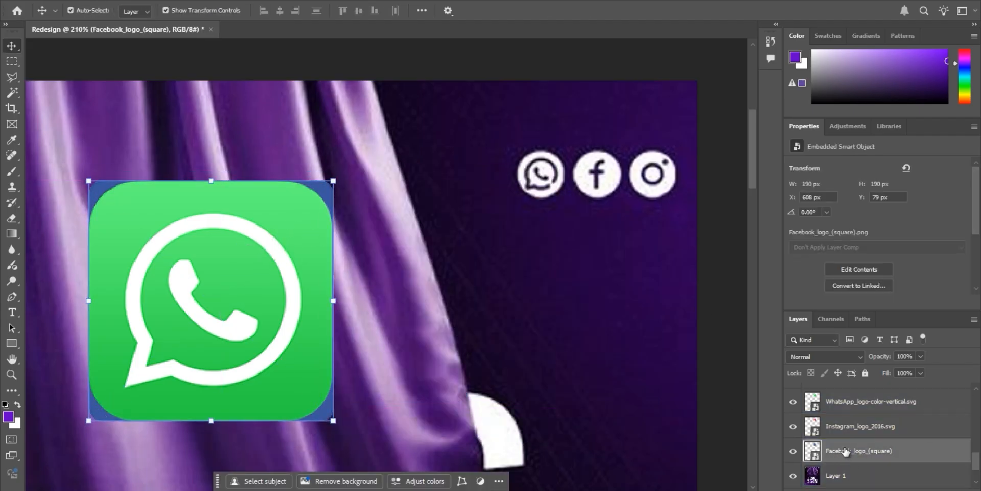
# - Scale the Facebook, Instagram and WhatsApp logos down together to about 38 px and move them onto the reference social icons
pyautogui.keyDown('shift'); pyautogui.click(850, 400); pyautogui.keyUp('shift')
pyautogui.click(853, 450)
pyautogui.keyDown('shift'); pyautogui.click(845, 401); pyautogui.keyUp('shift')
pyautogui.hotkey('ctrl', 't')
pyautogui.moveTo(333, 181); pyautogui.dragTo(550, 165)
pyautogui.scroll(5, 550, 165)
pyautogui.moveTo(594, 57); pyautogui.dragTo(585, 123)
pyautogui.press('Return')
# - Spread the logos in a row over the three reference circles, ordered Facebook, WhatsApp, Instagram
pyautogui.moveTo(663, 164); pyautogui.dragTo(513, 219)
pyautogui.moveTo(513, 219); pyautogui.dragTo(412, 266)
pyautogui.click(230, 138)
pyautogui.moveTo(220, 263); pyautogui.dragTo(586, 266)
pyautogui.hotkey('ctrl', '0')
pyautogui.click(674, 223)
pyautogui.moveTo(571, 122); pyautogui.dragTo(688, 109)
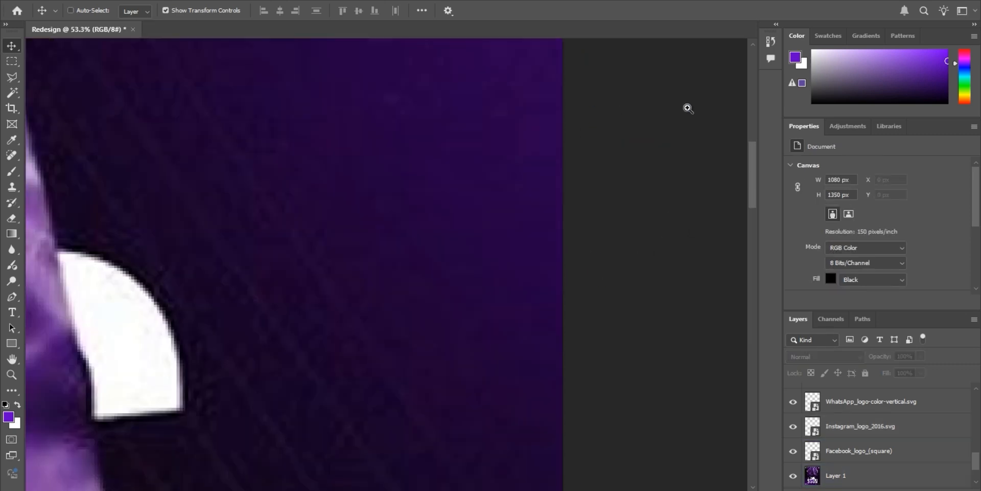
pyautogui.keyDown('ctrl'); pyautogui.click(439, 128); pyautogui.keyUp('ctrl')
pyautogui.moveTo(439, 128); pyautogui.dragTo(471, 232)
pyautogui.keyDown('ctrl'); pyautogui.click(470, 232); pyautogui.keyUp('ctrl')
# - Scale the row of three logos down to 32 px each and recentre the Instagram and Facebook logos on their reference circles
pyautogui.keyDown('shift'); pyautogui.click(868, 450); pyautogui.keyUp('shift')
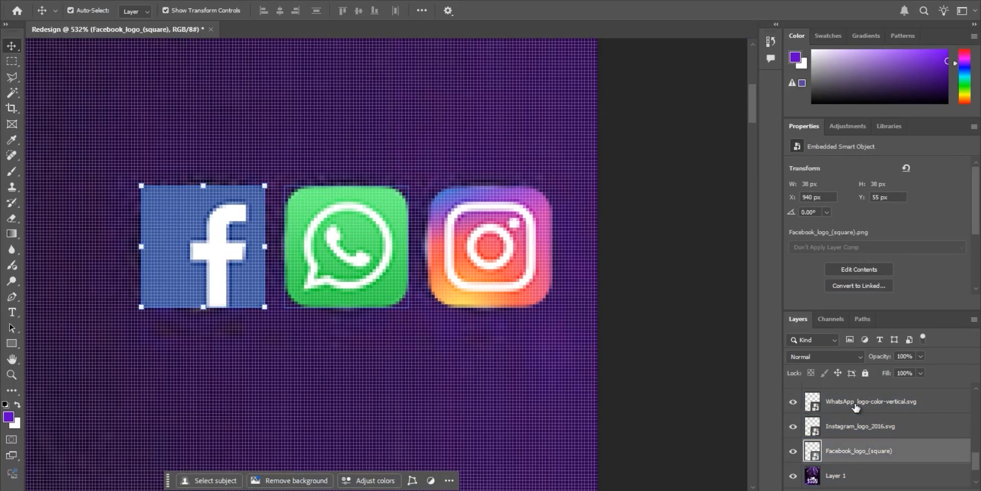
pyautogui.hotkey('ctrl', 't')
pyautogui.moveTo(546, 191); pyautogui.dragTo(526, 197)
pyautogui.press('Return')
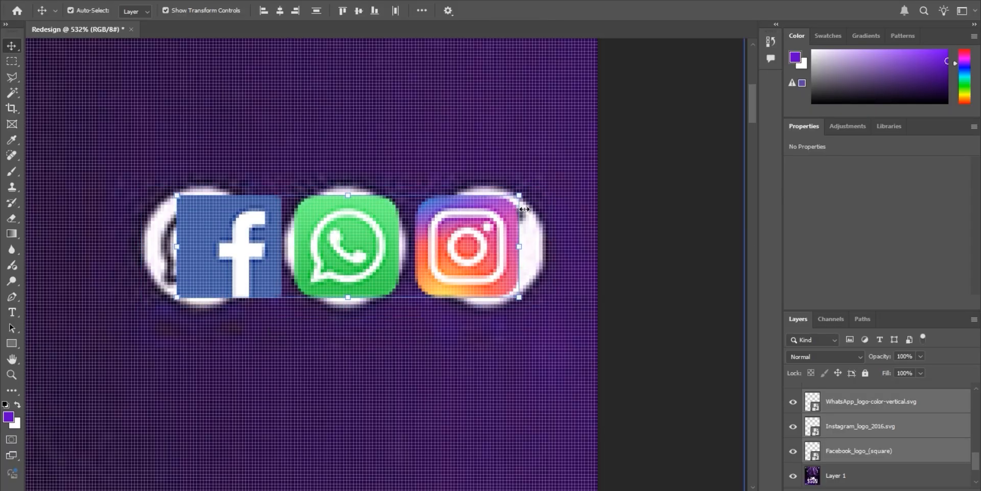
pyautogui.click(439, 260)
pyautogui.moveTo(439, 260); pyautogui.dragTo(452, 262)
pyautogui.moveTo(221, 251); pyautogui.dragTo(195, 250)
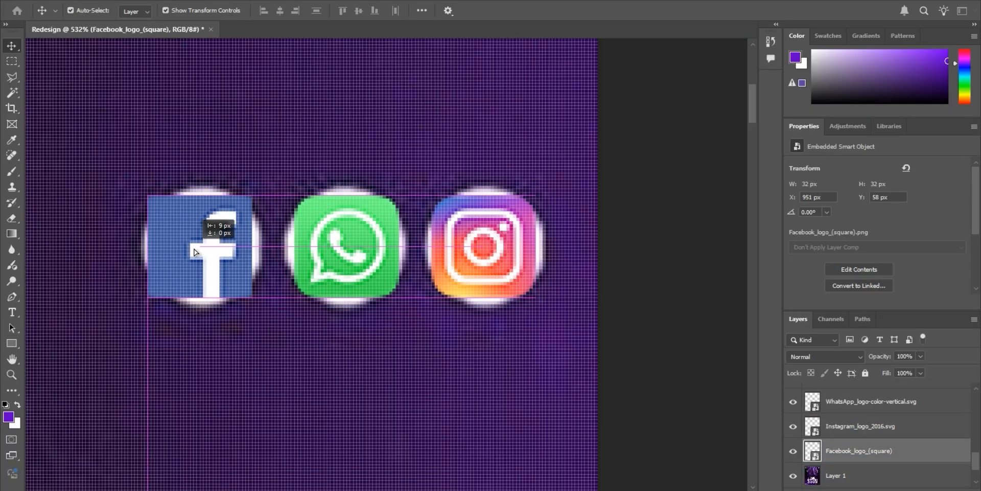
# - Hide the reference poster layer (Layer 1) and show the purple glow layer and the black Background
pyautogui.click(833, 475)
pyautogui.hotkey('ctrl', '0')
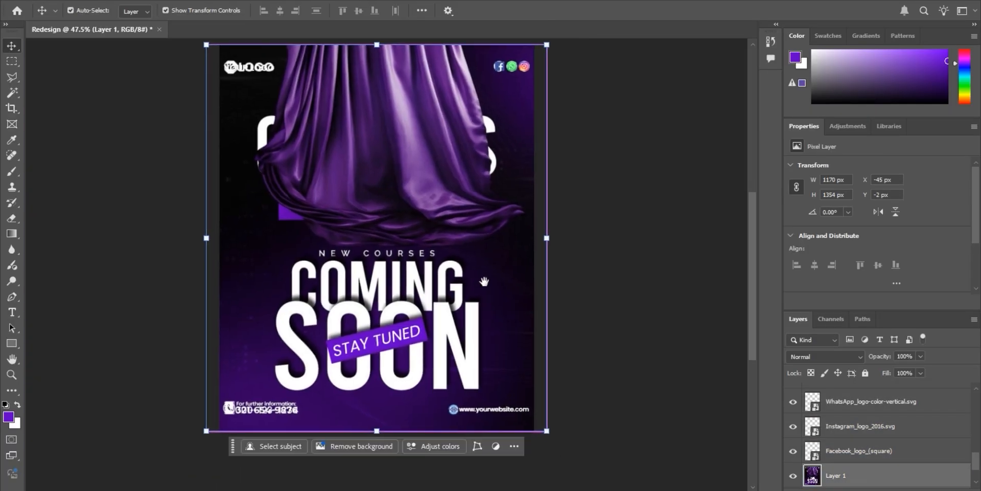
pyautogui.scroll(-1, 830, 478)
pyautogui.click(793, 426)
pyautogui.click(793, 451)
pyautogui.click(793, 476)
# - Show the hidden headline behind the curtain, the curtain cutout and the NEW VIDEO, COMING and SOON text layers
pyautogui.scroll(8, 799, 444)
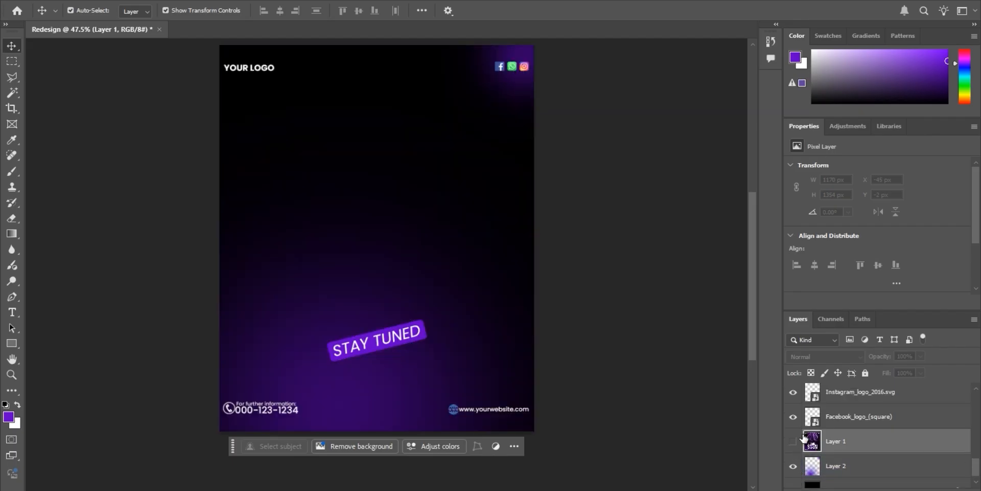
pyautogui.click(793, 428)
pyautogui.click(793, 428)
pyautogui.scroll(3, 797, 460)
pyautogui.click(793, 463)
pyautogui.click(793, 438)
pyautogui.click(793, 413)
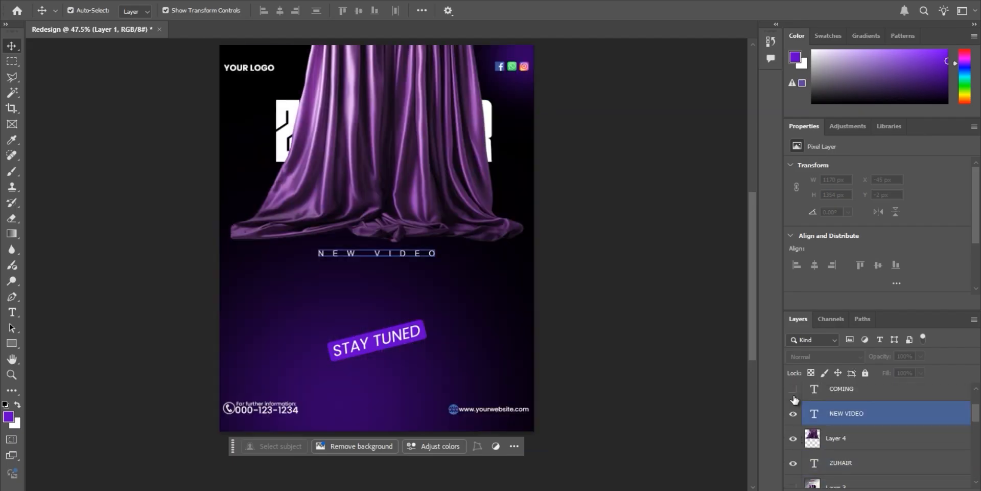
pyautogui.scroll(3, 795, 409)
pyautogui.click(793, 457)
pyautogui.click(793, 410)
pyautogui.click(667, 223)
# - Move the YOUR LOGO text inward from the poster's left edge and shift the phone contact block right about 23 px to line up
pyautogui.moveTo(555, 138); pyautogui.dragTo(539, 177)
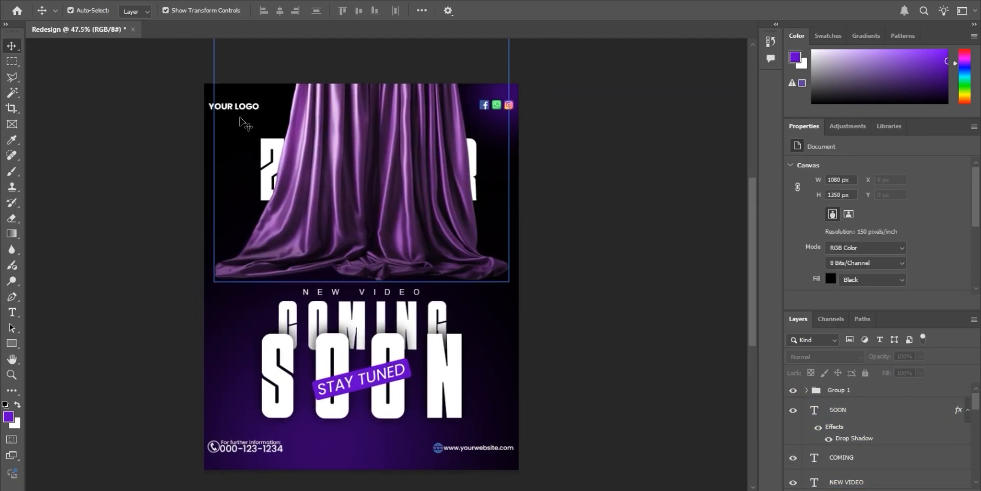
pyautogui.moveTo(222, 93); pyautogui.dragTo(258, 115)
pyautogui.moveTo(420, 264); pyautogui.dragTo(365, 261)
pyautogui.moveTo(364, 353); pyautogui.dragTo(359, 238)
pyautogui.moveTo(293, 388); pyautogui.dragTo(319, 352)
pyautogui.click(200, 384)
pyautogui.keyDown('shift'); pyautogui.click(302, 396); pyautogui.keyUp('shift')
pyautogui.keyDown('shift'); pyautogui.click(353, 366); pyautogui.keyUp('shift')
pyautogui.moveTo(320, 351); pyautogui.dragTo(313, 410)
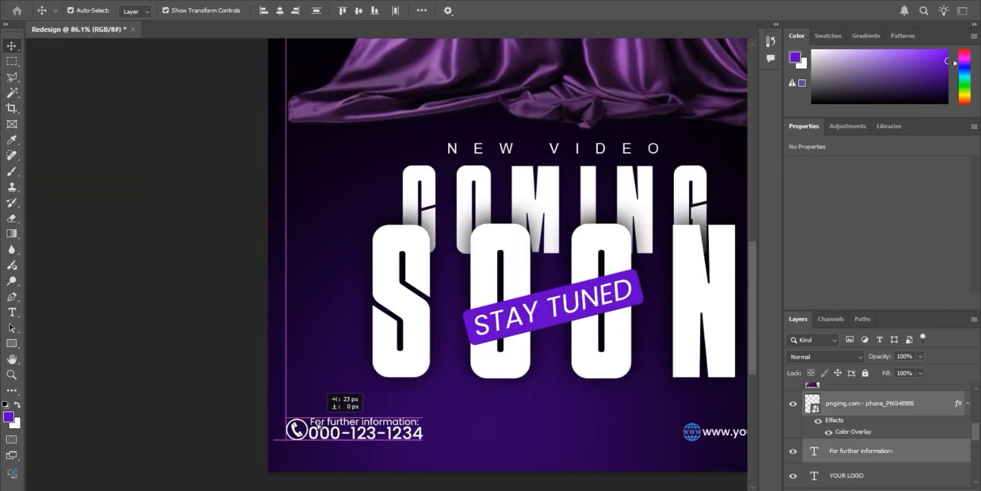
pyautogui.hotkey('ctrl', '0')
pyautogui.click(659, 304)
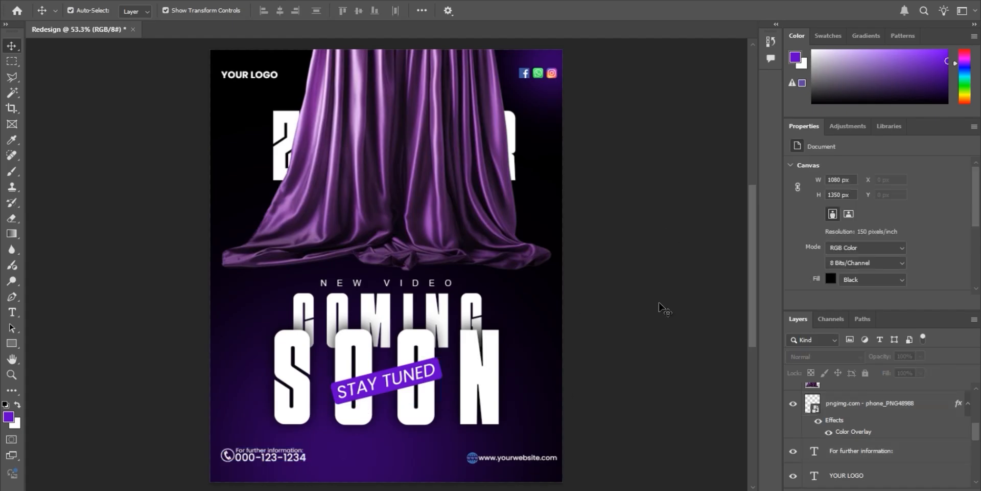
# - Compare the recreated poster with the reference by briefly showing and hiding Layer 1
pyautogui.moveTo(660, 303); pyautogui.dragTo(633, 281)
pyautogui.moveTo(633, 279); pyautogui.dragTo(613, 279)
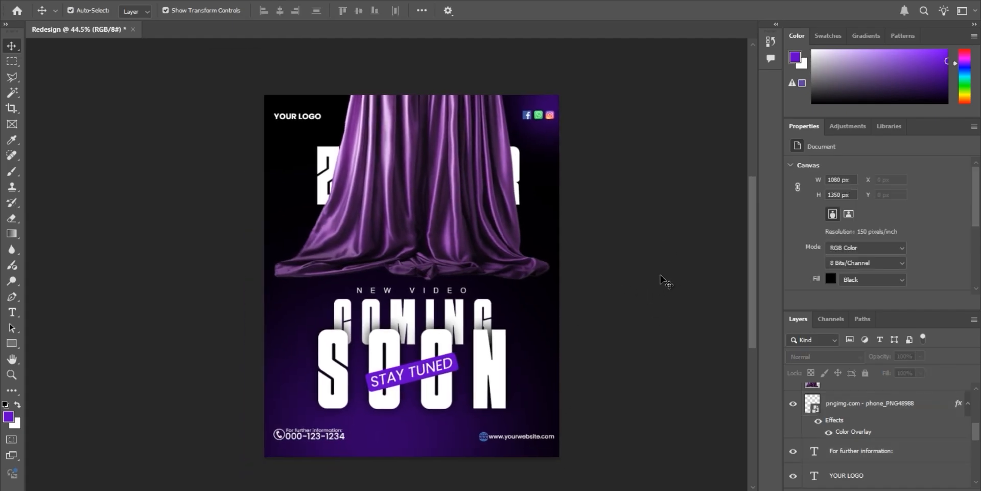
pyautogui.click(793, 427)
pyautogui.click(792, 426)
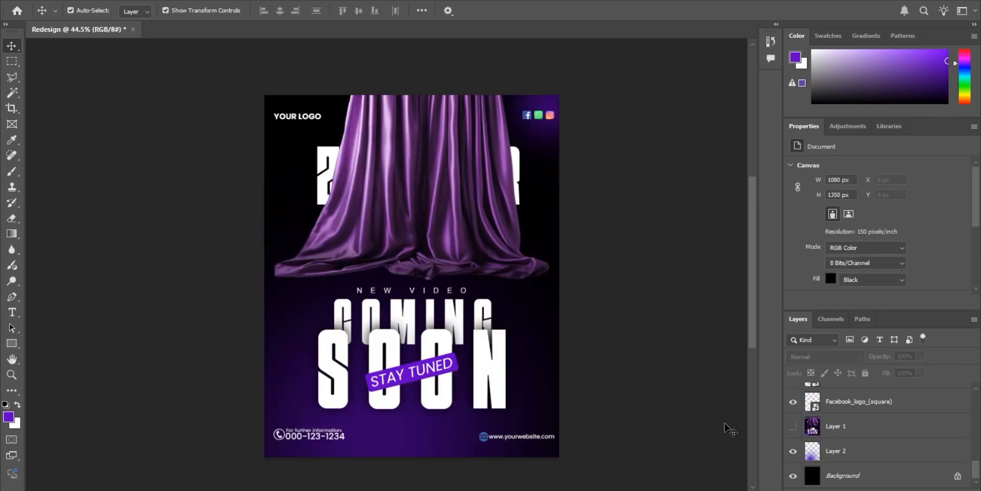
# - Add a drop shadow to the STAY TUNED banner rectangle with 100% opacity, -90° angle, 7 px distance and a reduced size
pyautogui.click(457, 367)
pyautogui.rightClick(869, 395)
pyautogui.click(883, 203)
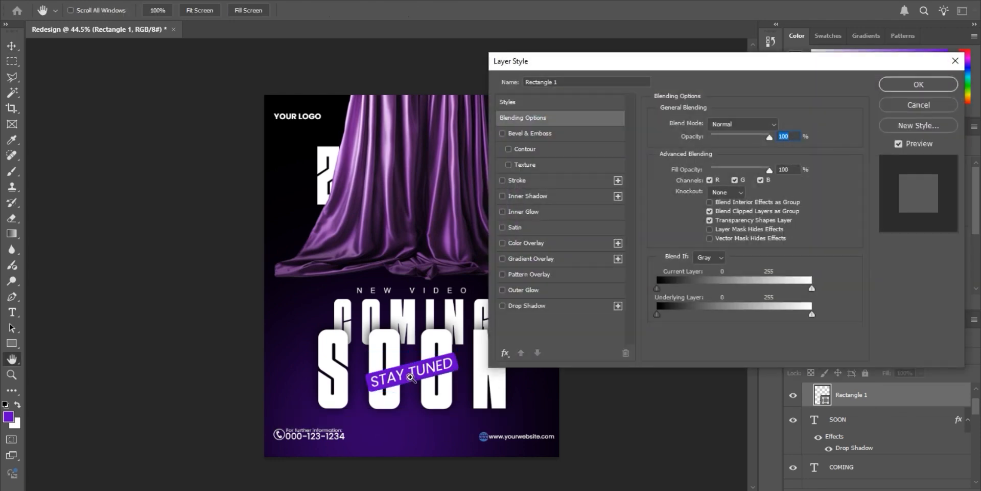
pyautogui.scroll(6, 419, 376)
pyautogui.click(517, 306)
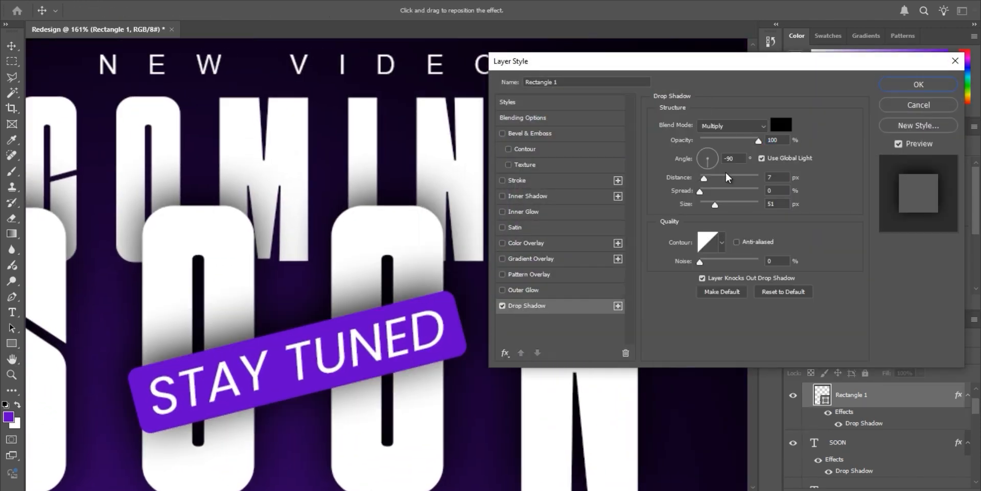
pyautogui.moveTo(758, 141)
pyautogui.mouseDown()
pyautogui.moveTo(736, 141)
pyautogui.moveTo(768, 138)
pyautogui.mouseUp()
pyautogui.moveTo(715, 205); pyautogui.dragTo(707, 206)
pyautogui.click(918, 84)
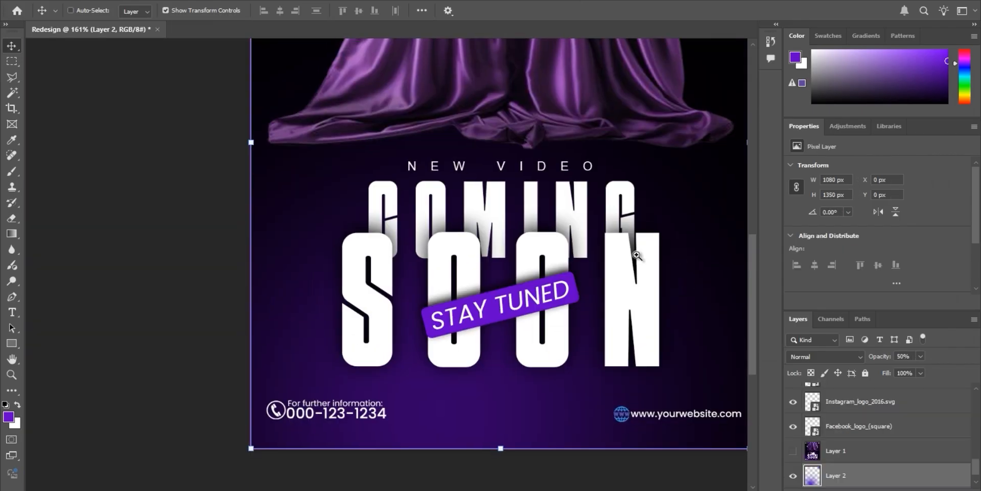
# - Shift the hue of the purple background glow (Layer 2) to green with Hue/Saturation
pyautogui.scroll(-3, 491, 252)
pyautogui.scroll(-1, 490, 252)
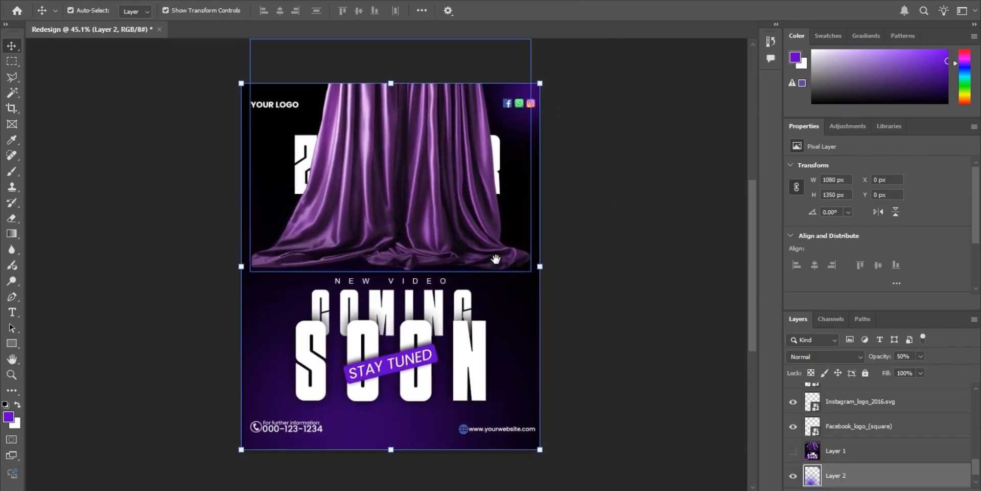
pyautogui.rightClick(835, 475)
pyautogui.click(829, 476)
pyautogui.hotkey('ctrl', 'u')
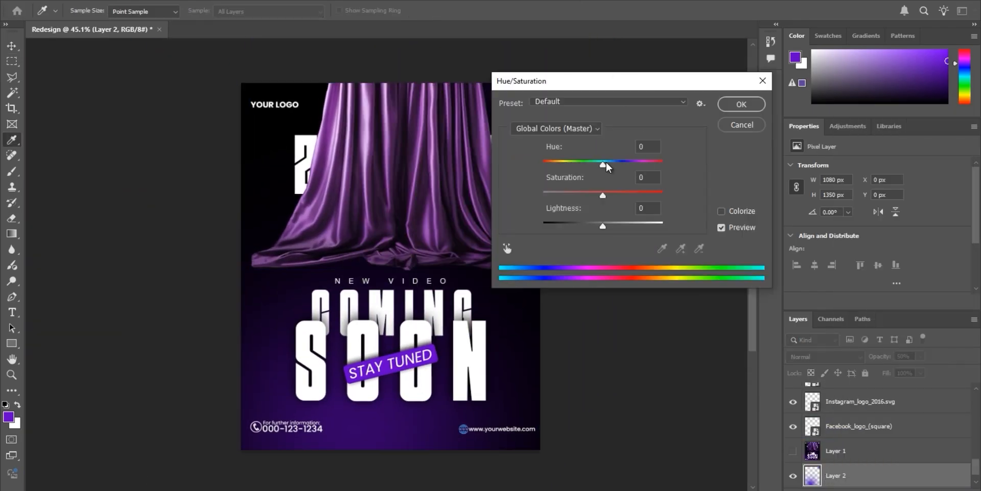
pyautogui.moveTo(629, 164); pyautogui.dragTo(682, 166)
pyautogui.click(752, 100)
# - Recolour the curtain layer green using Hue/Saturation with hue +180, saturation -3 and lightness -8
pyautogui.click(458, 171)
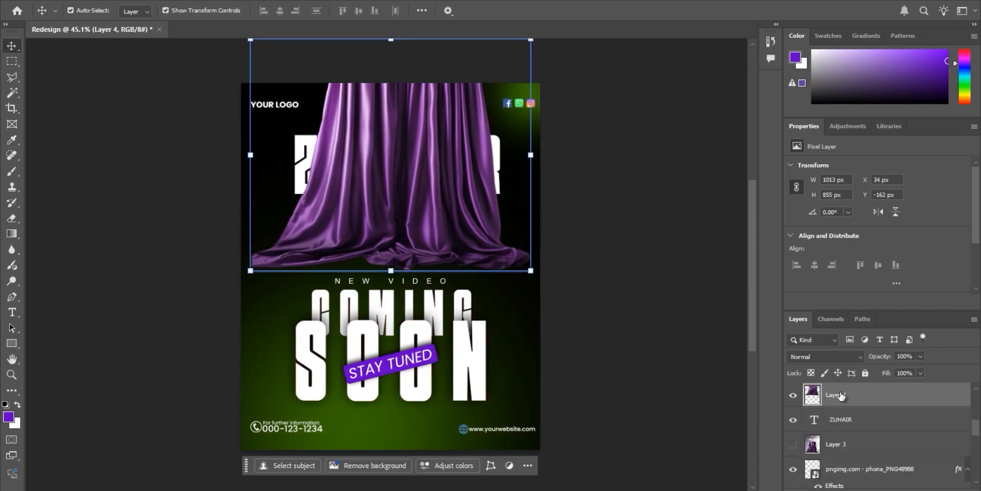
pyautogui.hotkey('ctrl', 'u')
pyautogui.moveTo(619, 167); pyautogui.dragTo(653, 167)
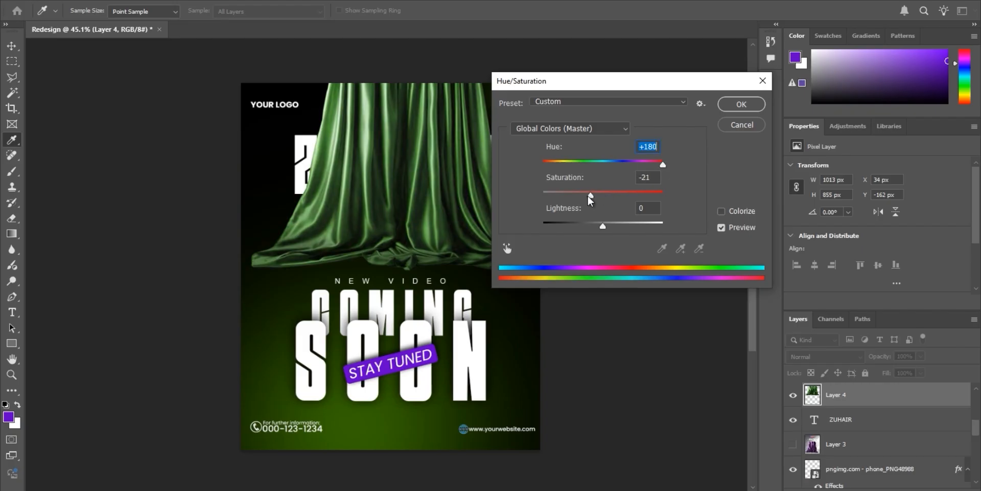
pyautogui.moveTo(603, 226); pyautogui.dragTo(598, 228)
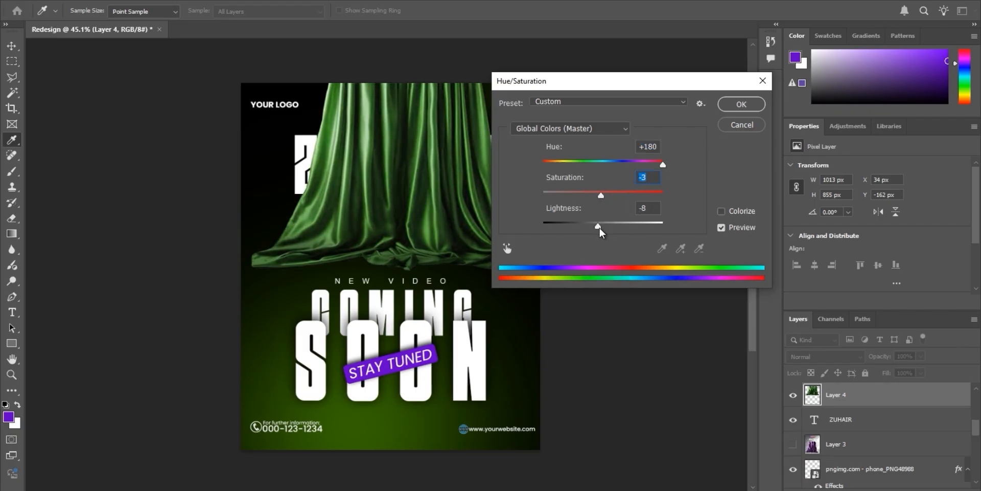
pyautogui.click(740, 104)
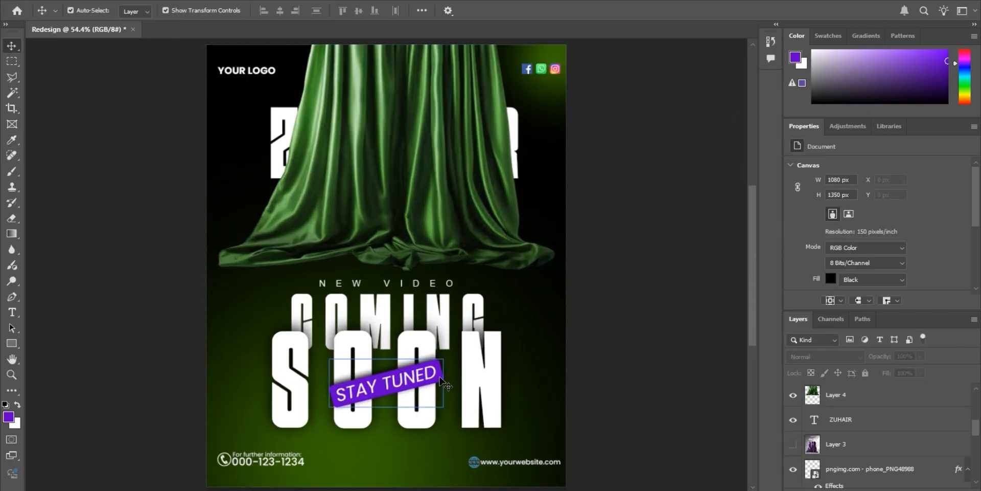
# - Change the STAY TUNED banner rectangle's fill to dark green #326300, sampled from the poster background
pyautogui.click(440, 381)
pyautogui.rightClick(846, 394)
pyautogui.click(833, 391)
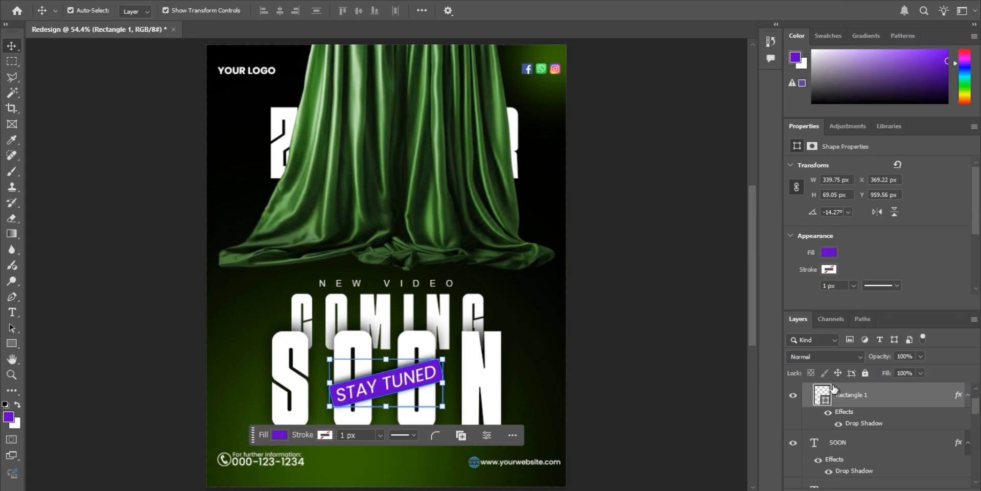
pyautogui.click(135, 13)
pyautogui.click(215, 35)
pyautogui.click(333, 485)
pyautogui.click(607, 90)
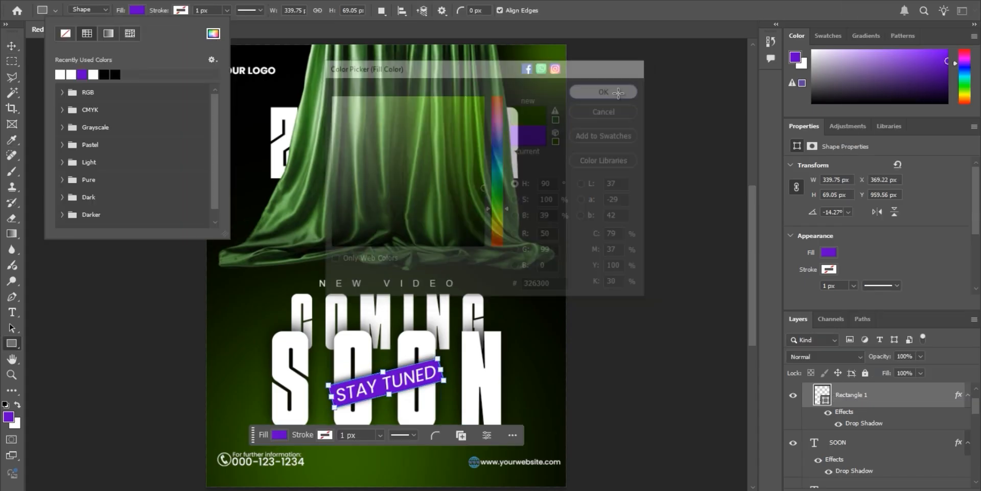
pyautogui.click(12, 48)
pyautogui.click(702, 305)
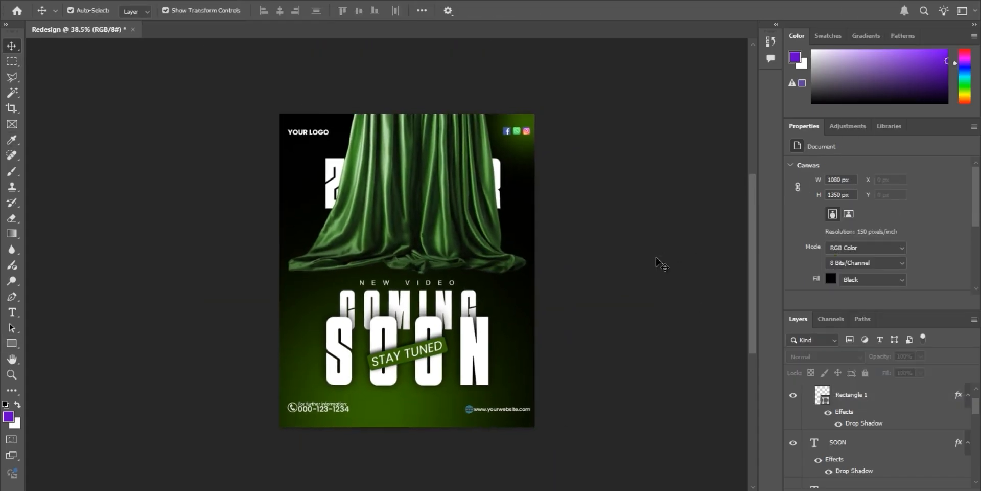